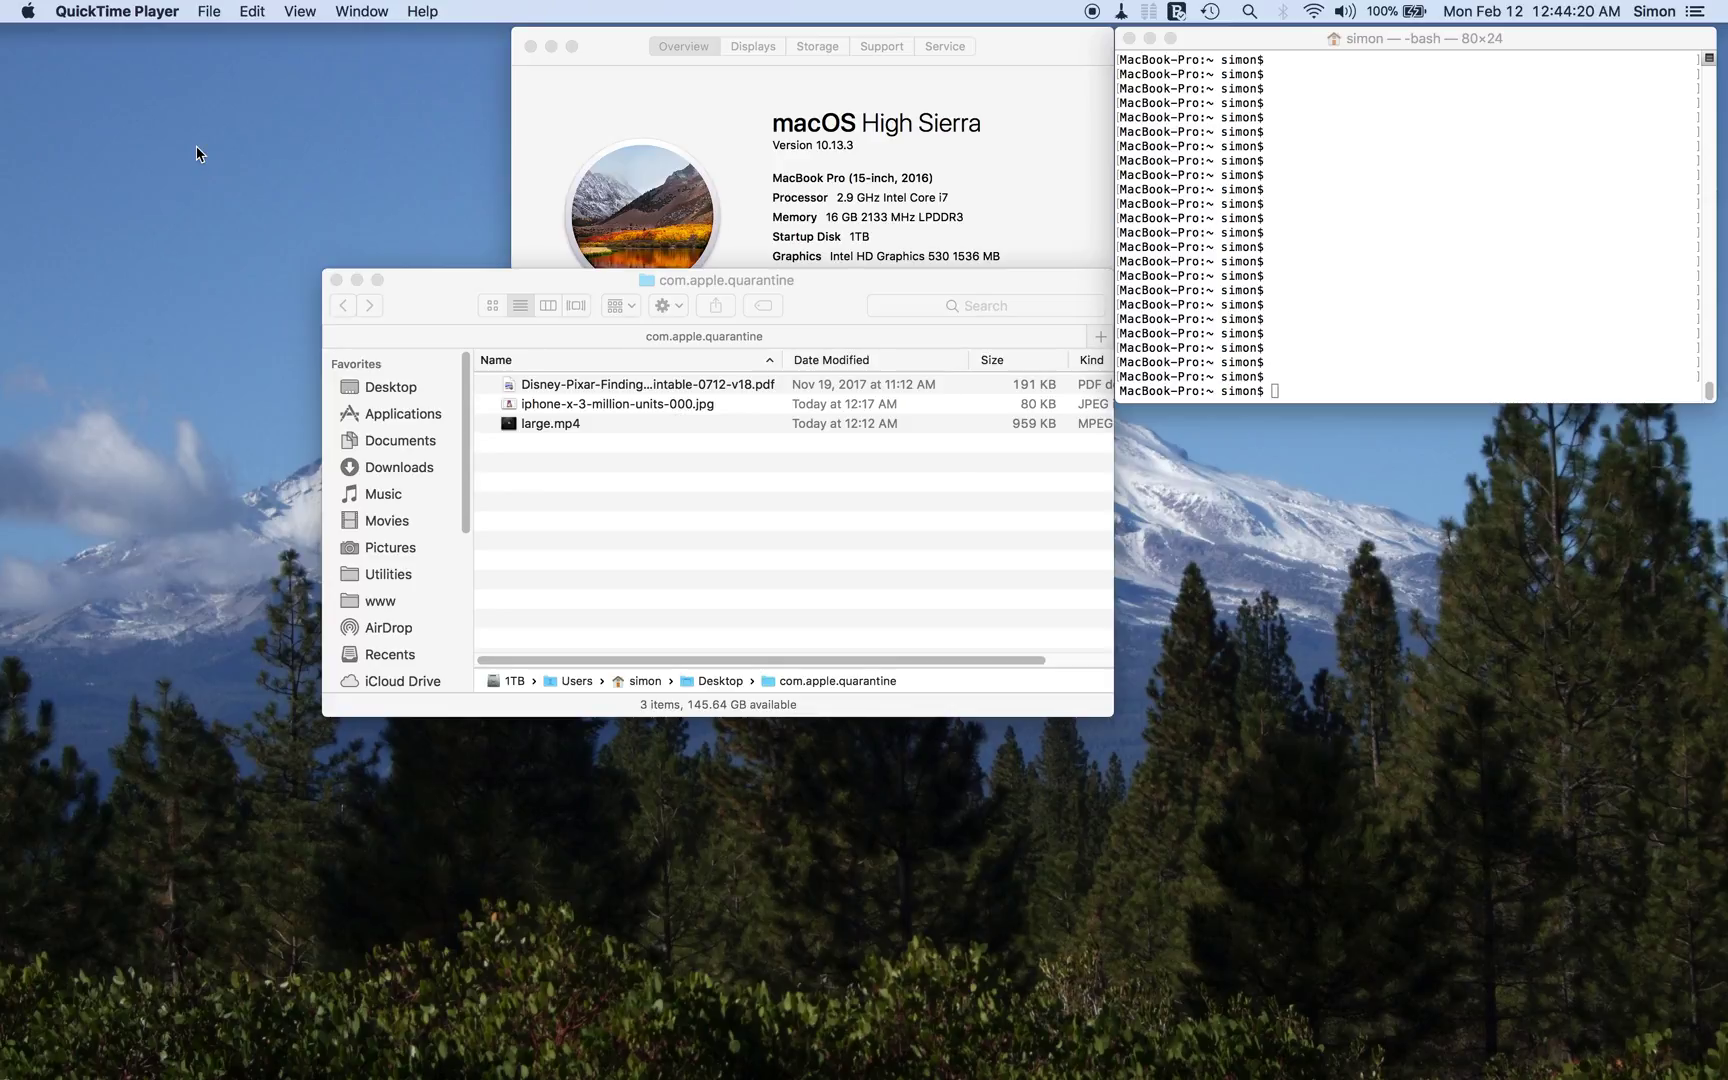
Change directory into Desktop/com.apple.quarantine/ using Tab completion
{"action": "left_click", "coordinate": [1426, 342]}
{"action": "type", "text": "cd "}
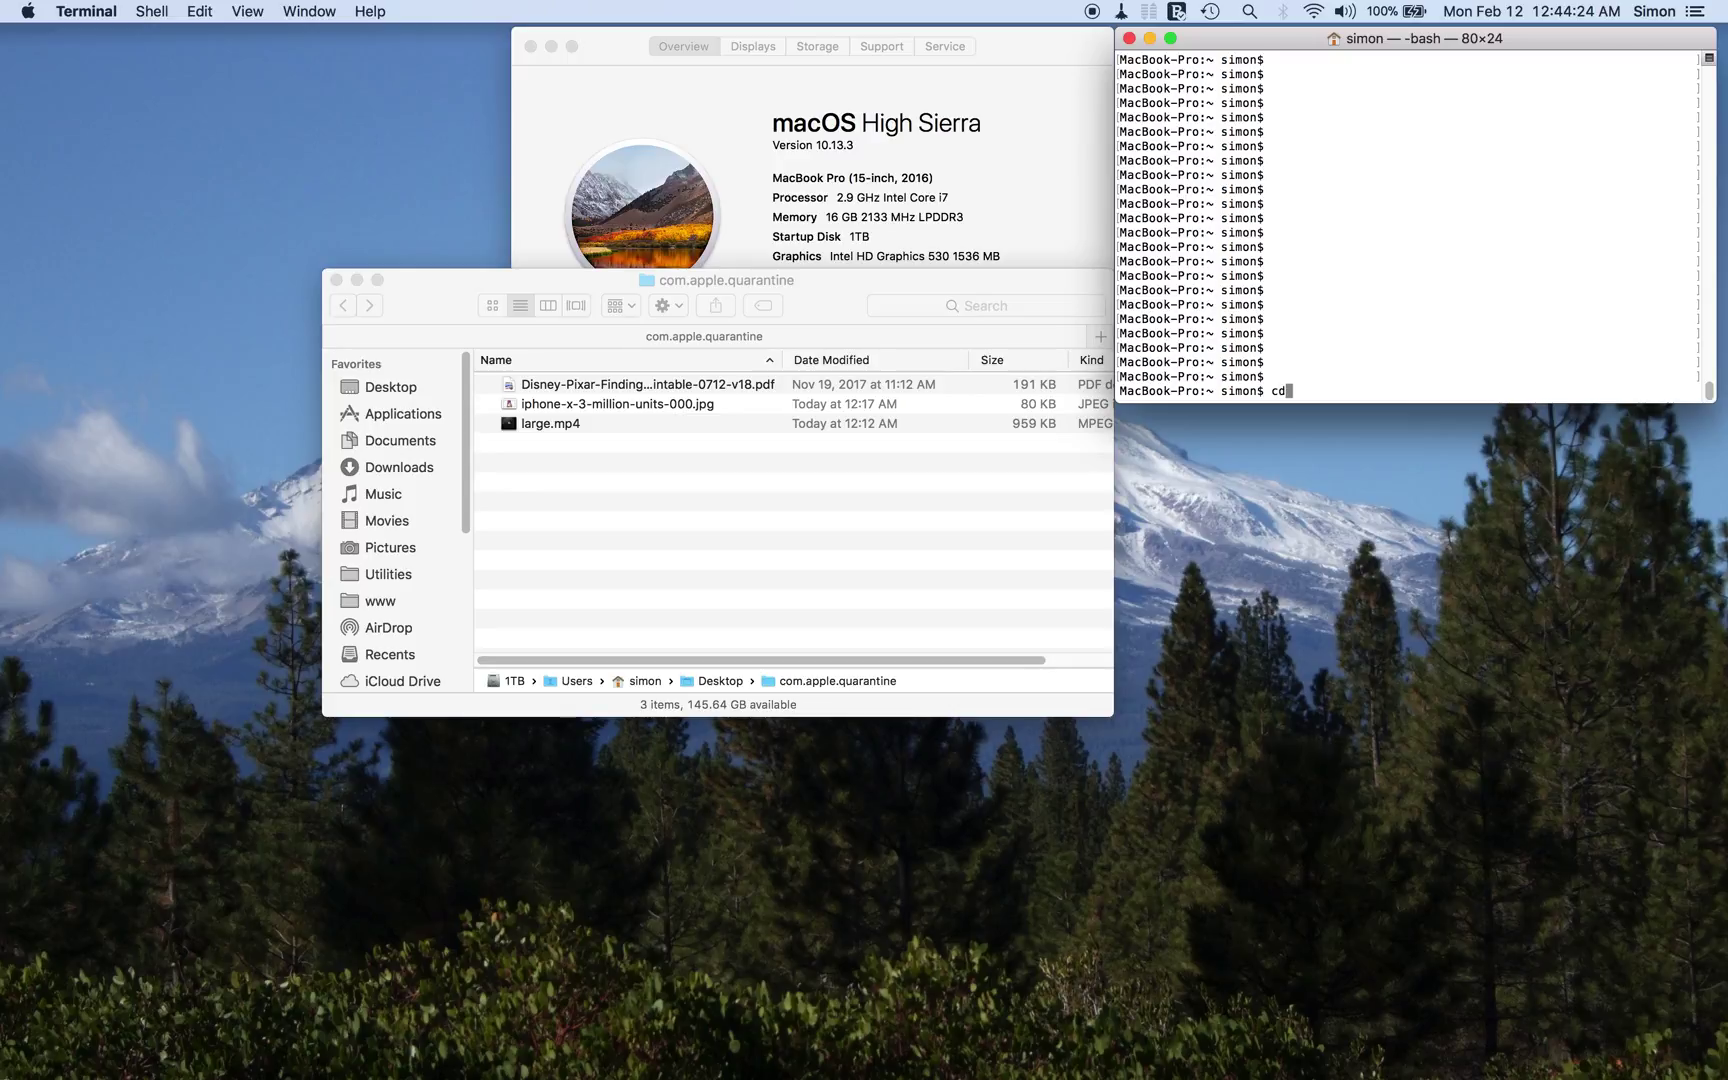
{"action": "type", "text": "Des"}
{"action": "key", "text": "Tab"}
{"action": "left_click", "coordinate": [808, 304]}
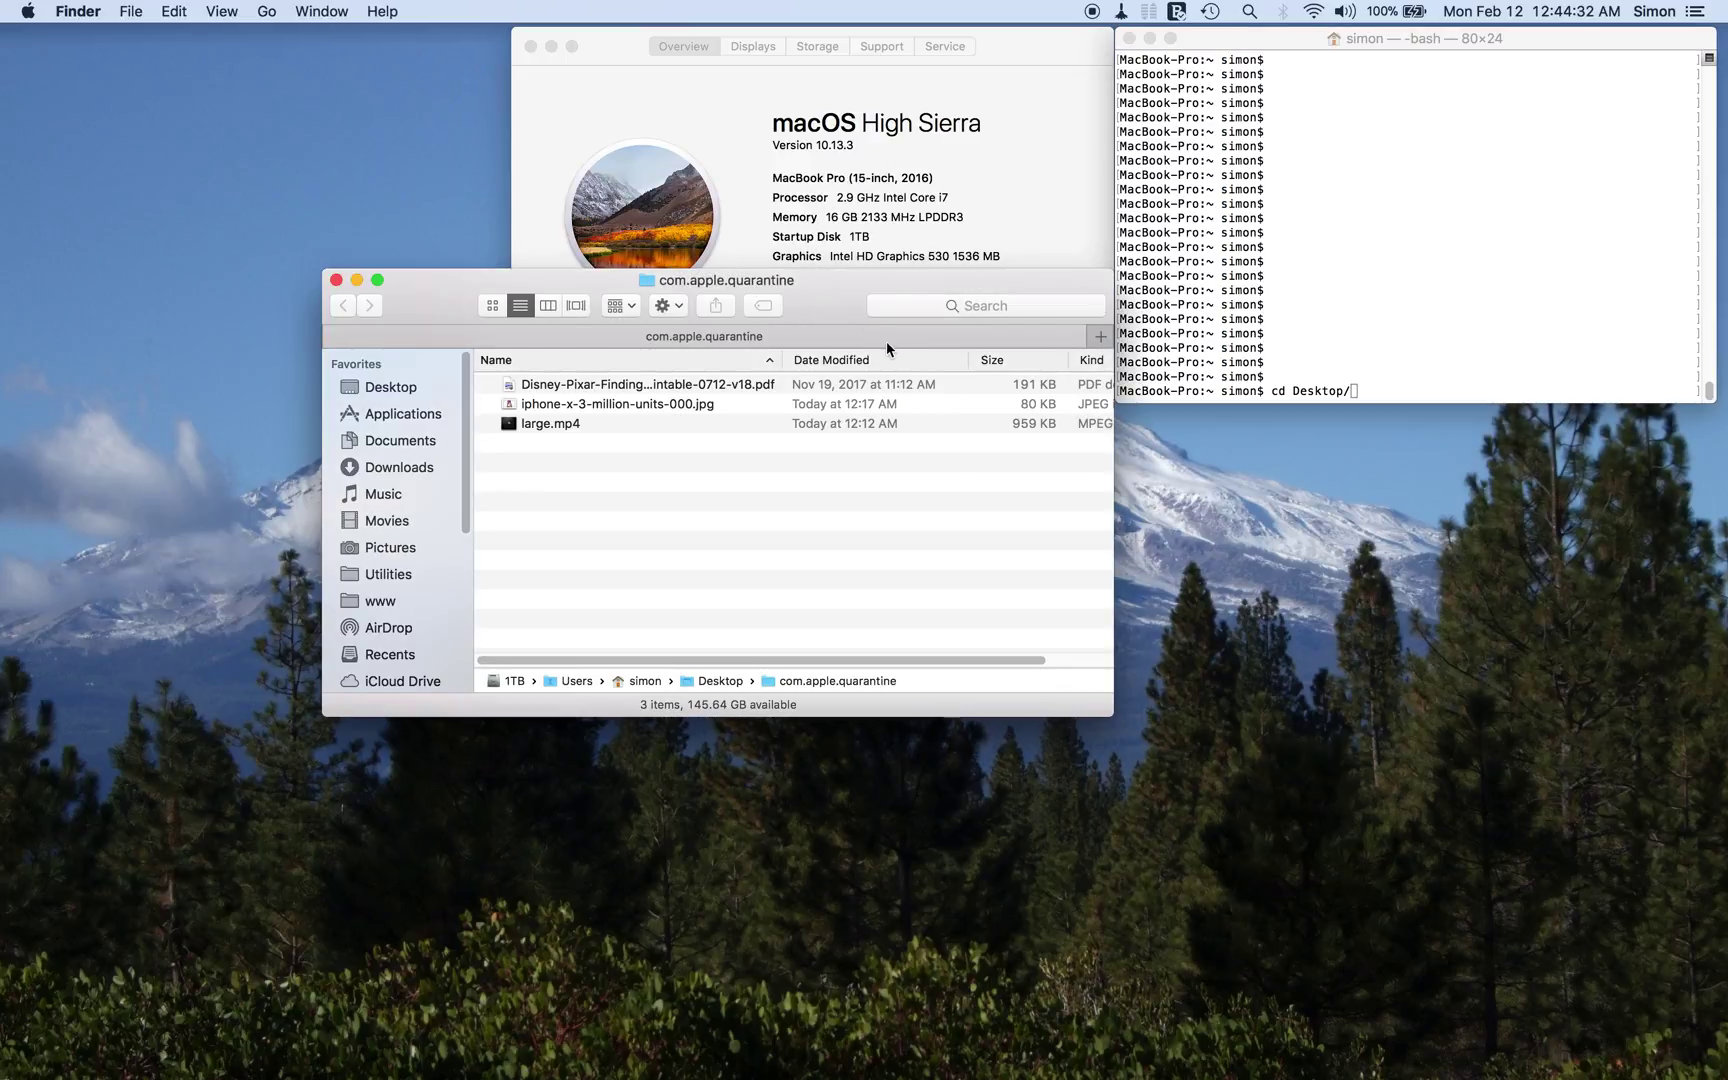
{"action": "left_click", "coordinate": [1357, 338]}
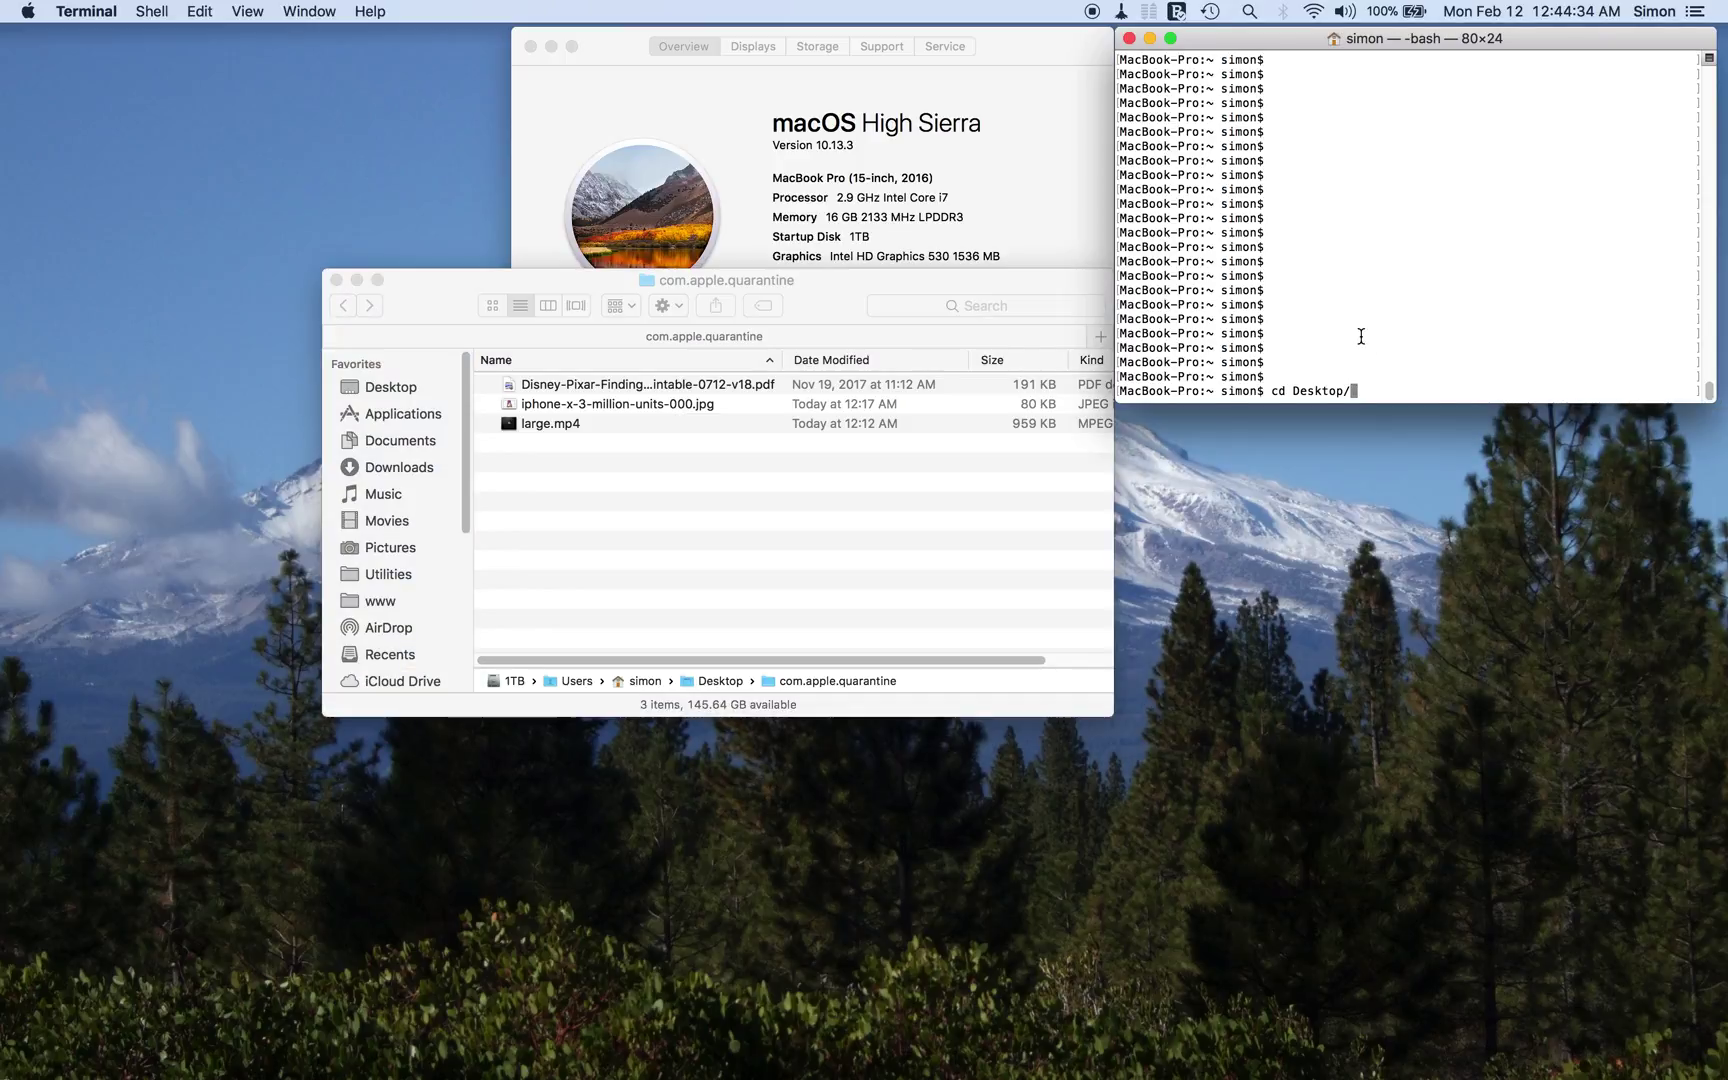
{"action": "type", "text": "c"}
{"action": "key", "text": "Tab"}
{"action": "key", "text": "Return"}
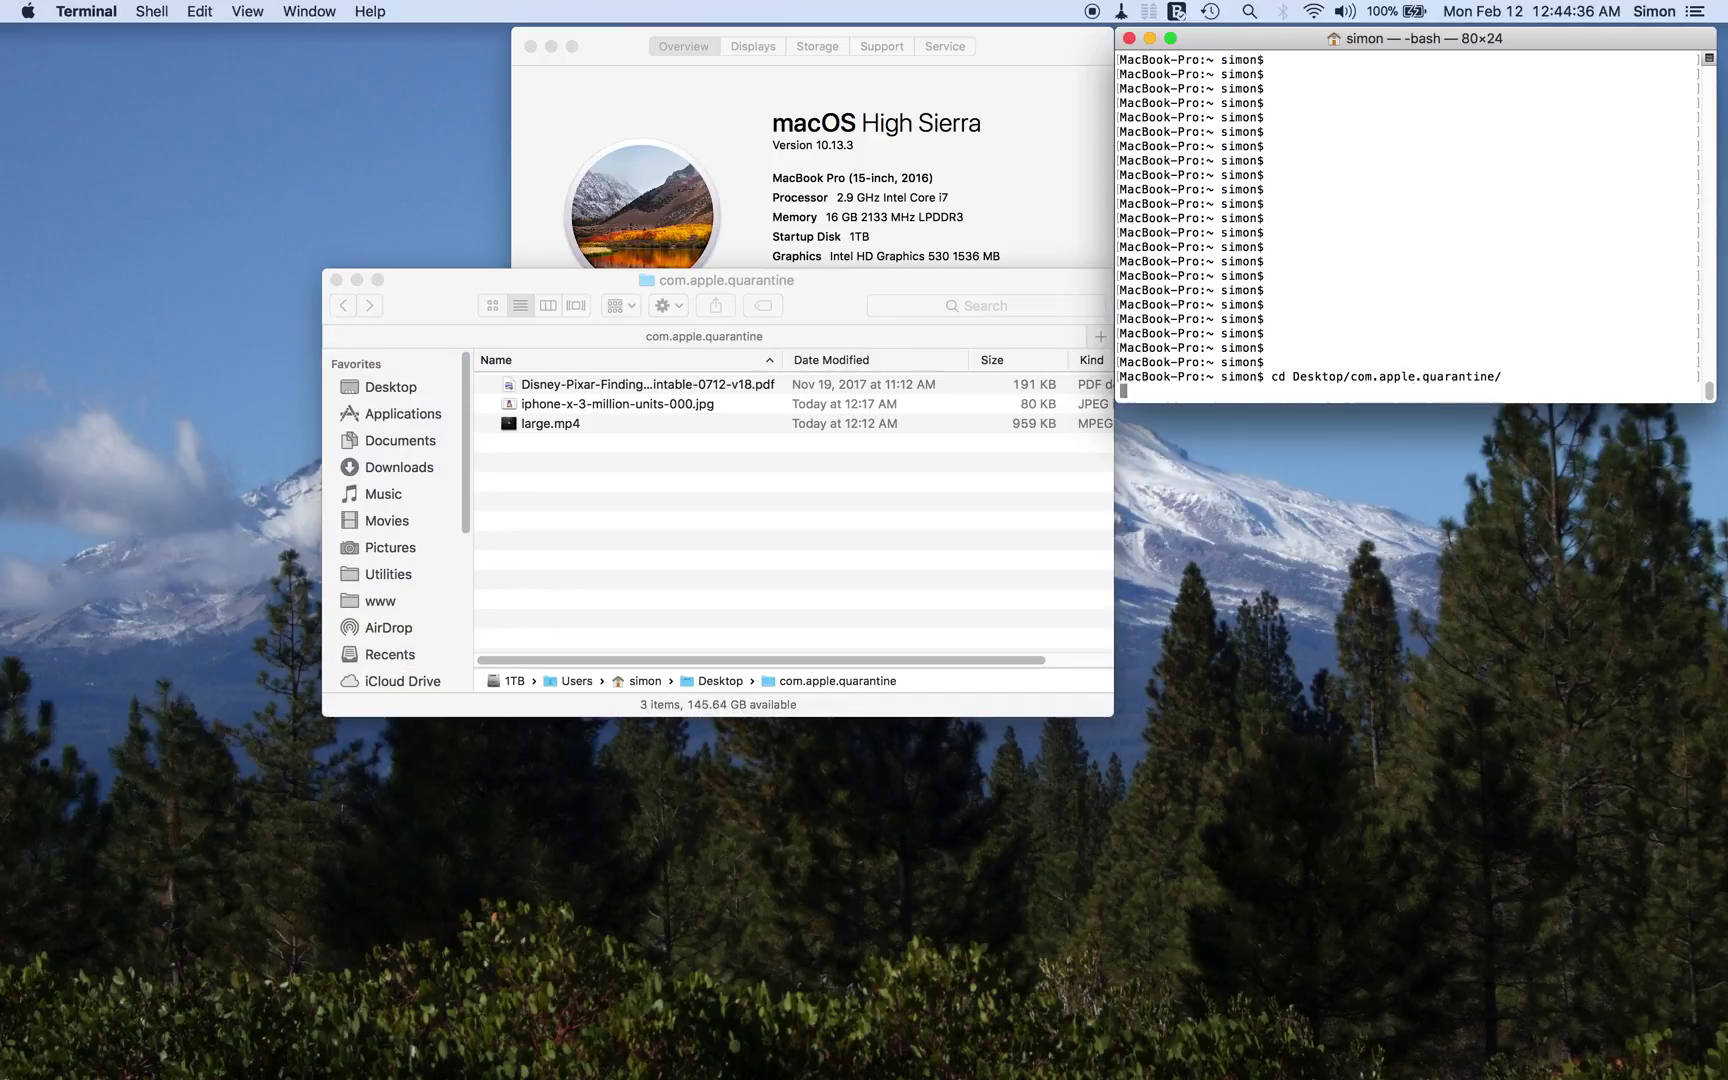
List the folder's files with ls -la and their extended attributes with xattr *.*
{"action": "type", "text": "ls -la"}
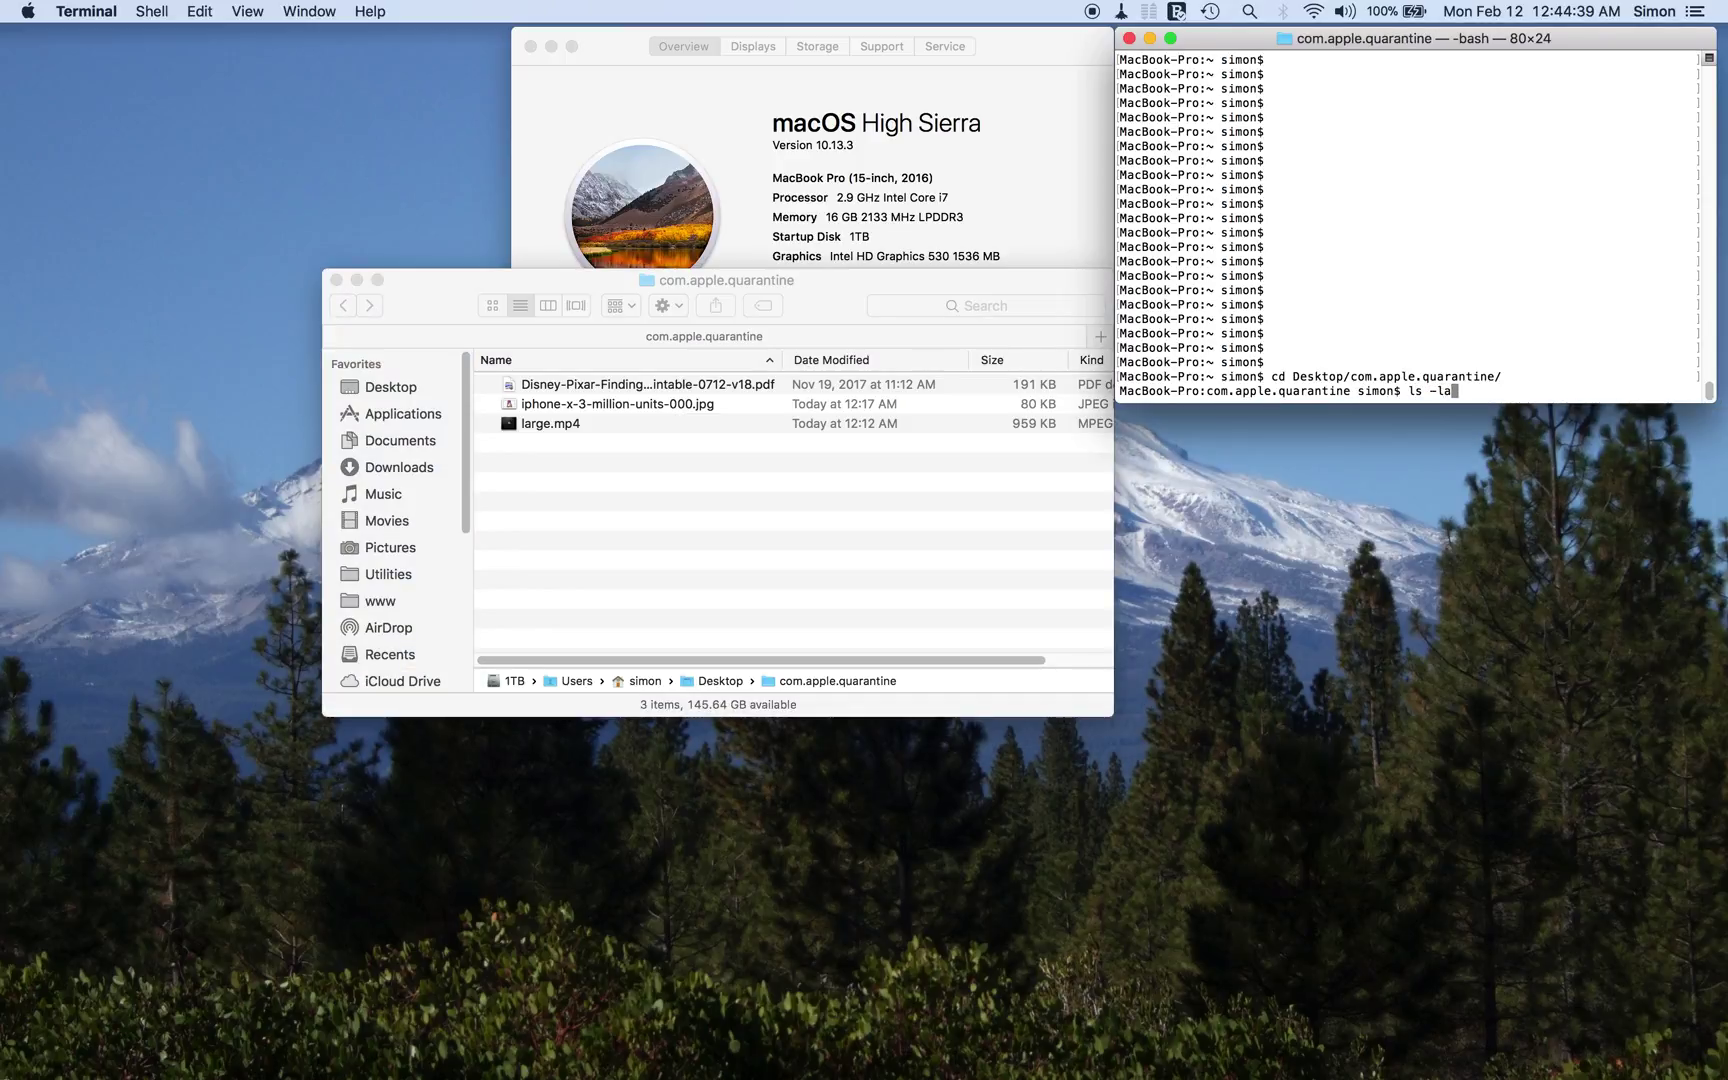
{"action": "key", "text": "Return"}
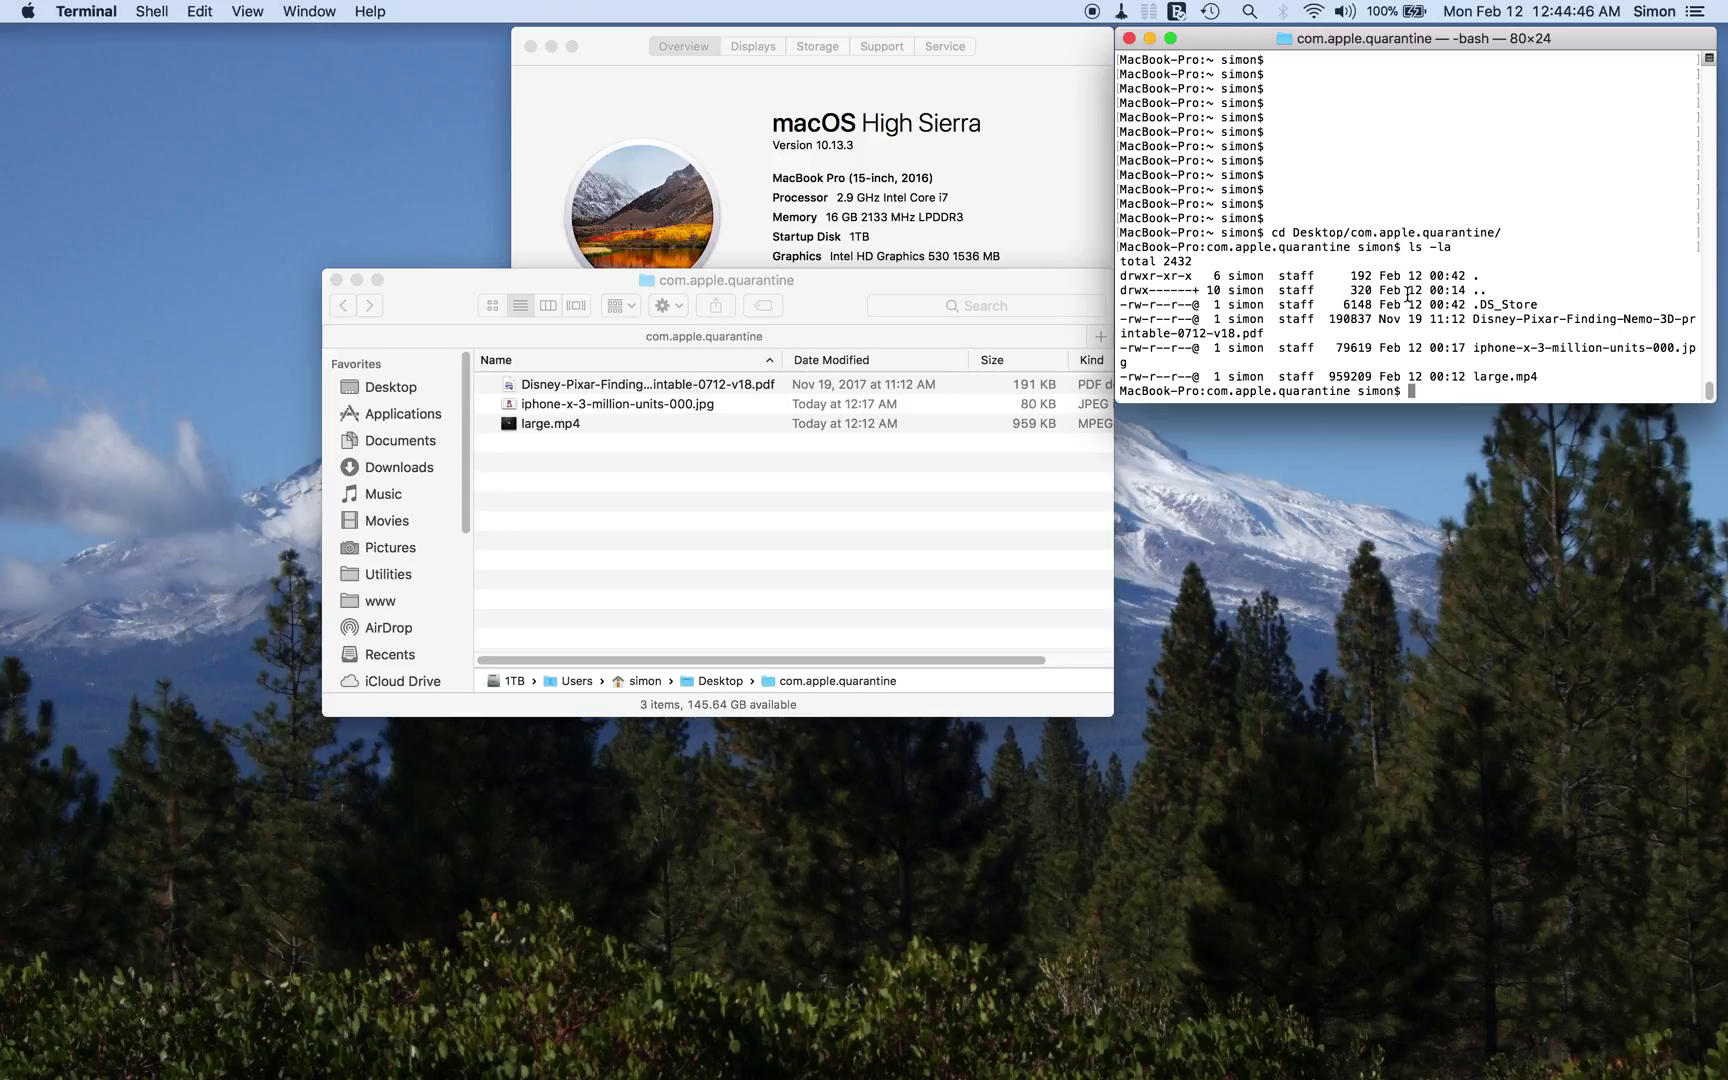
{"action": "type", "text": "xattr *.*"}
{"action": "key", "text": "Return"}
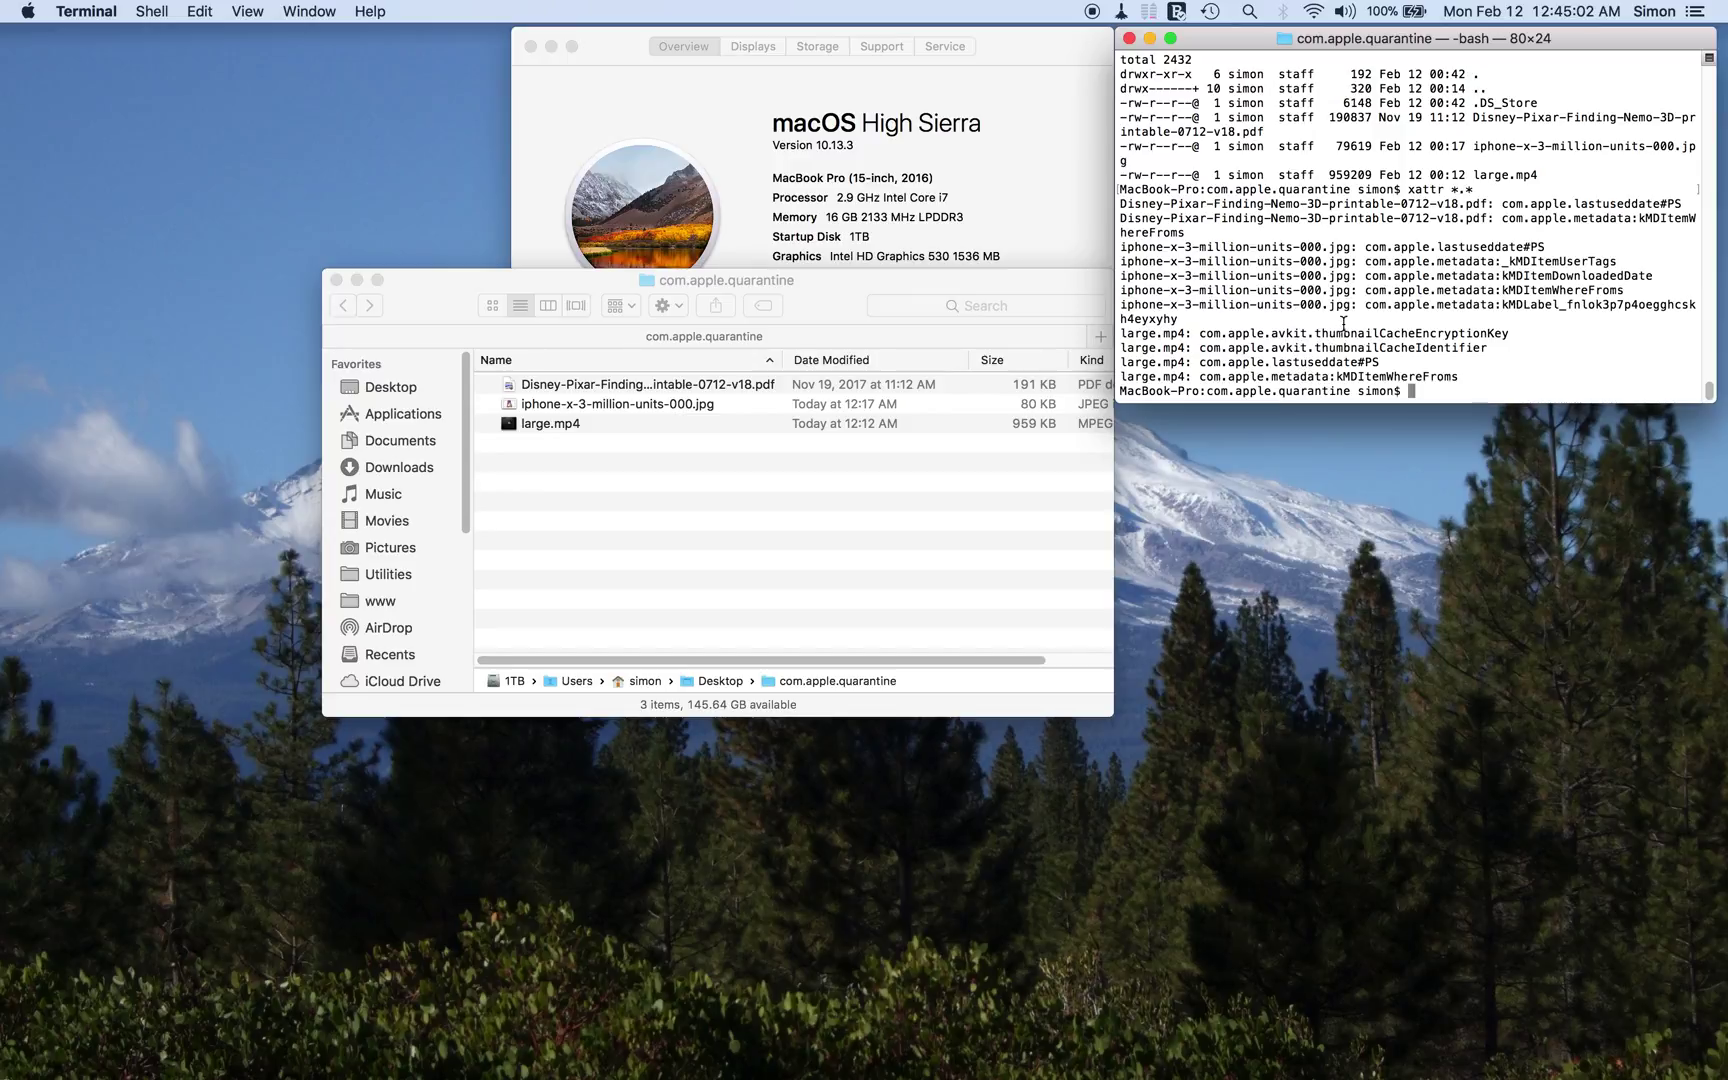
{"action": "left_click", "coordinate": [824, 585]}
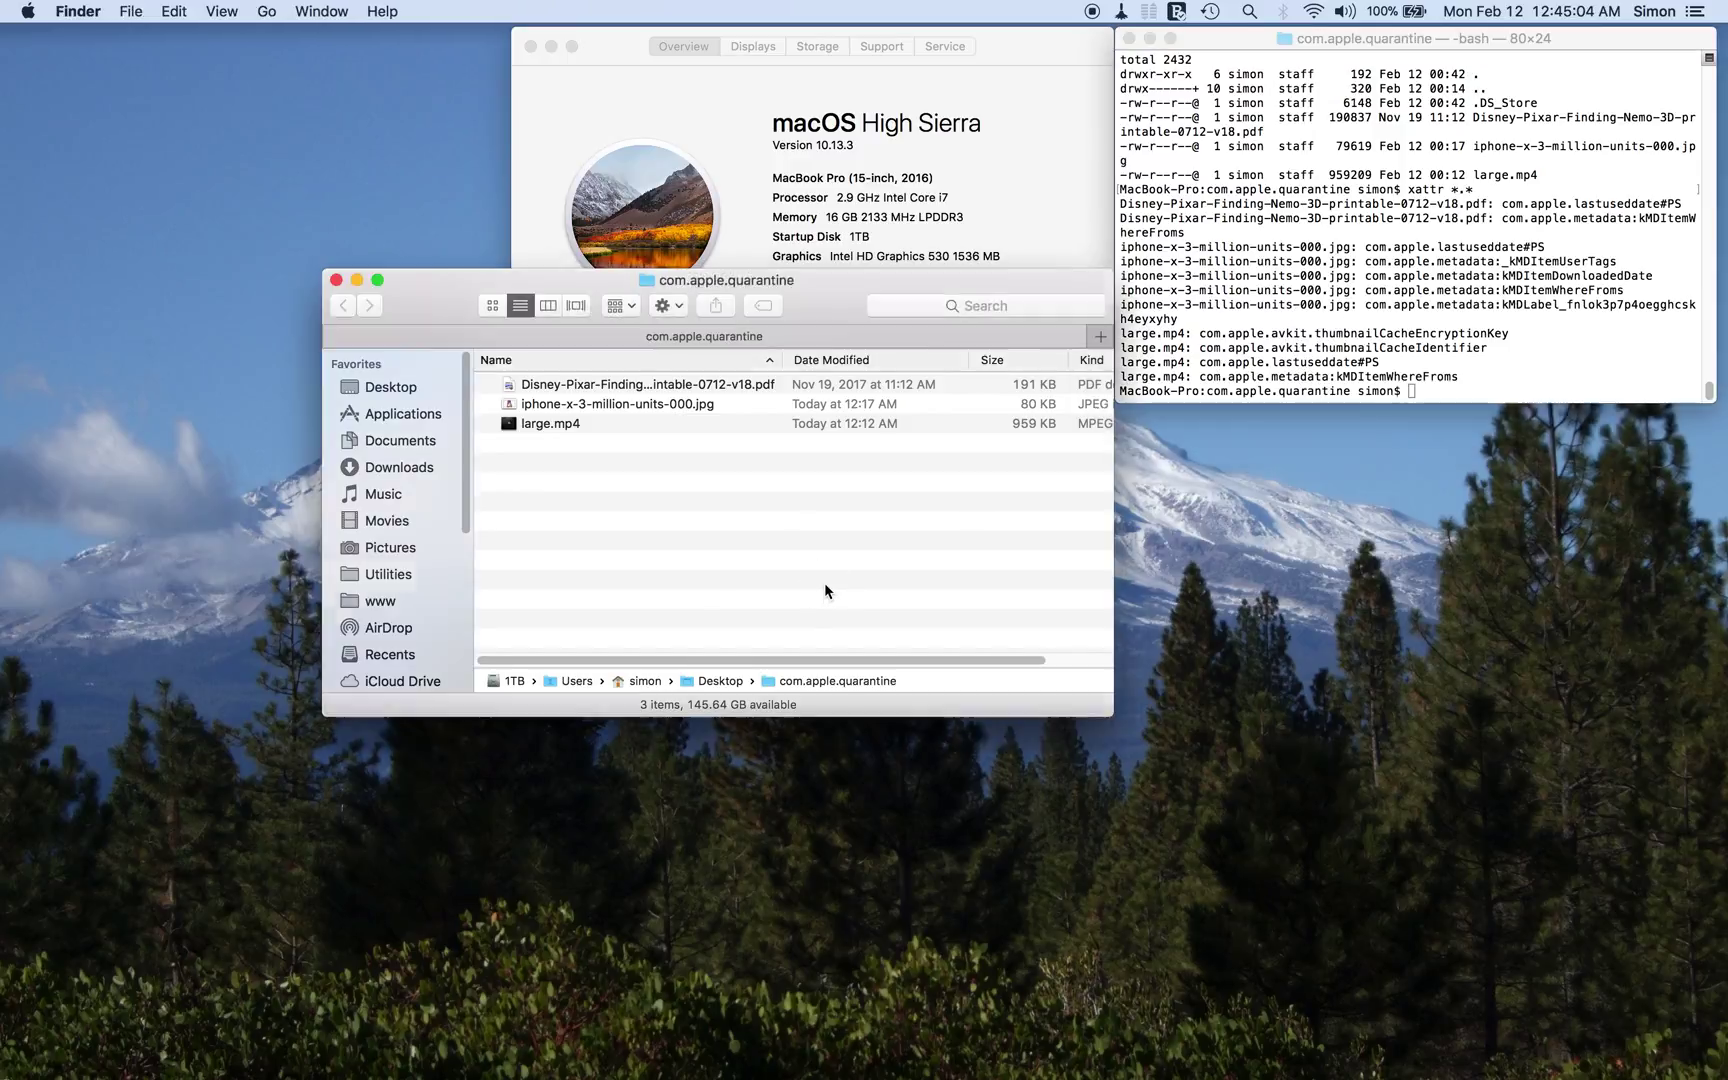
Open the Disney Nemo PDF in Preview, then close it again
{"action": "double_click", "coordinate": [513, 390]}
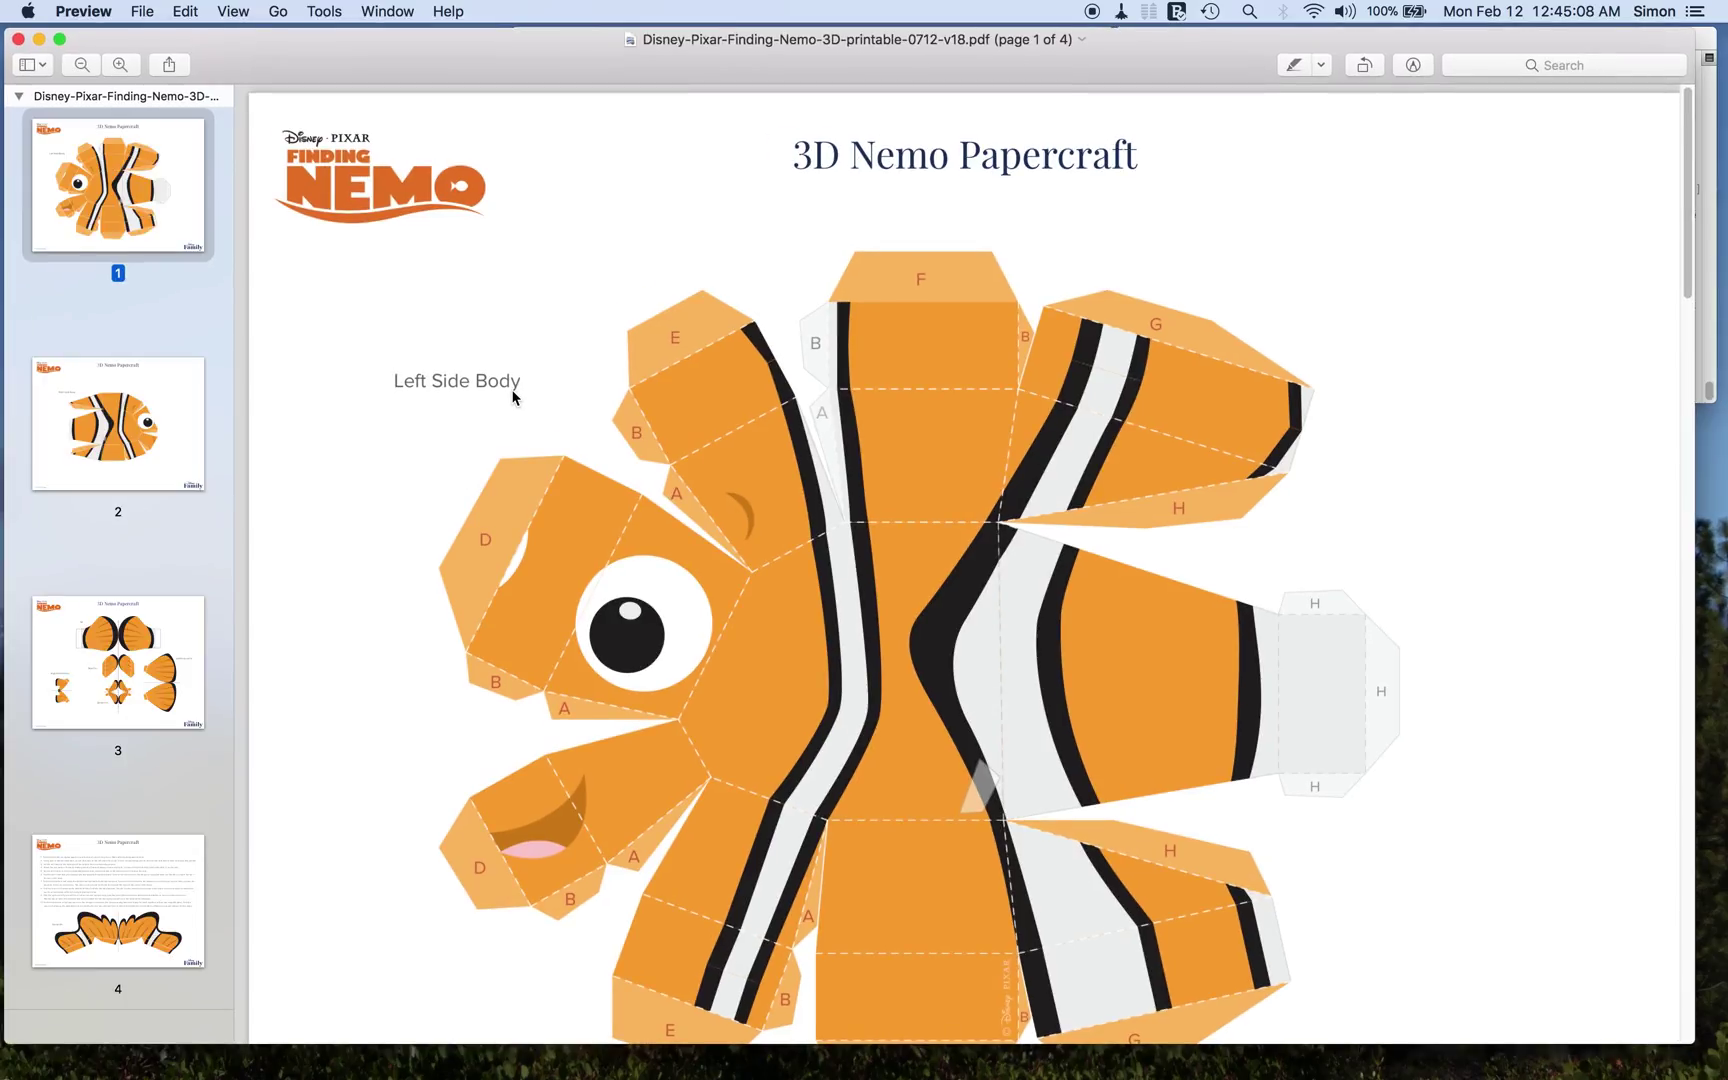
{"action": "left_click", "coordinate": [18, 39]}
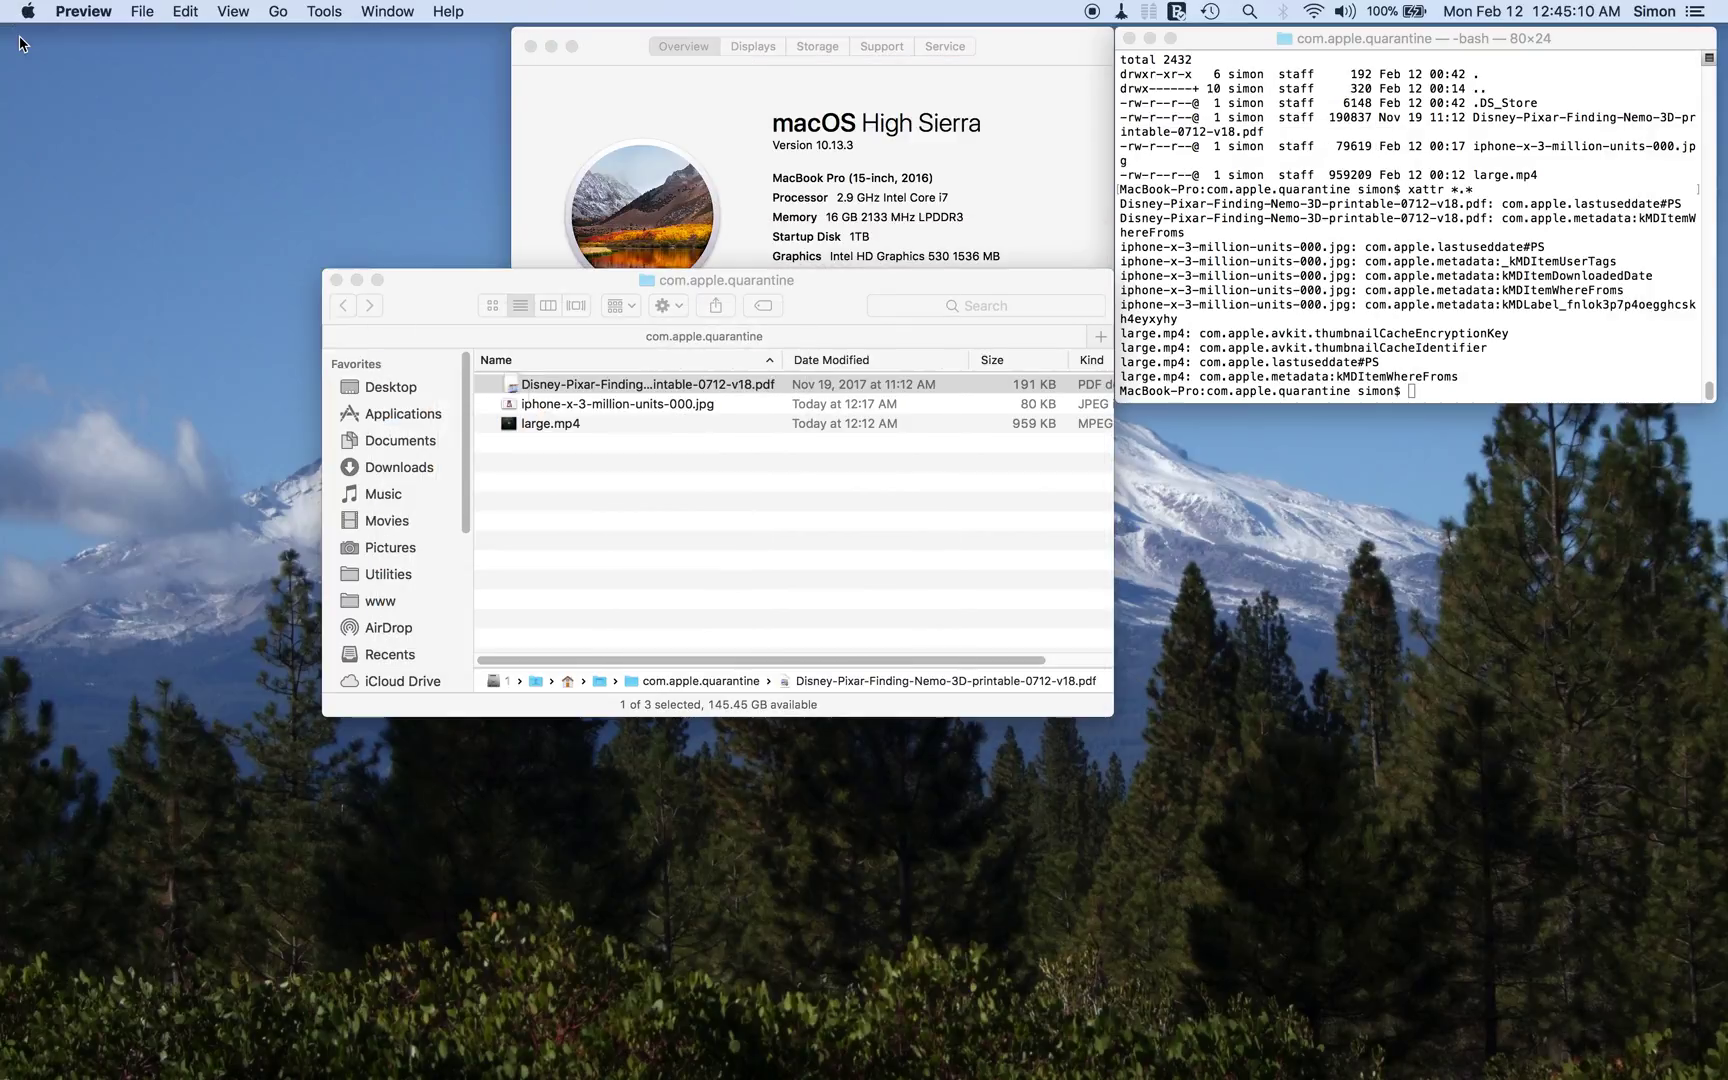
{"action": "left_click", "coordinate": [560, 528]}
{"action": "left_click", "coordinate": [559, 524]}
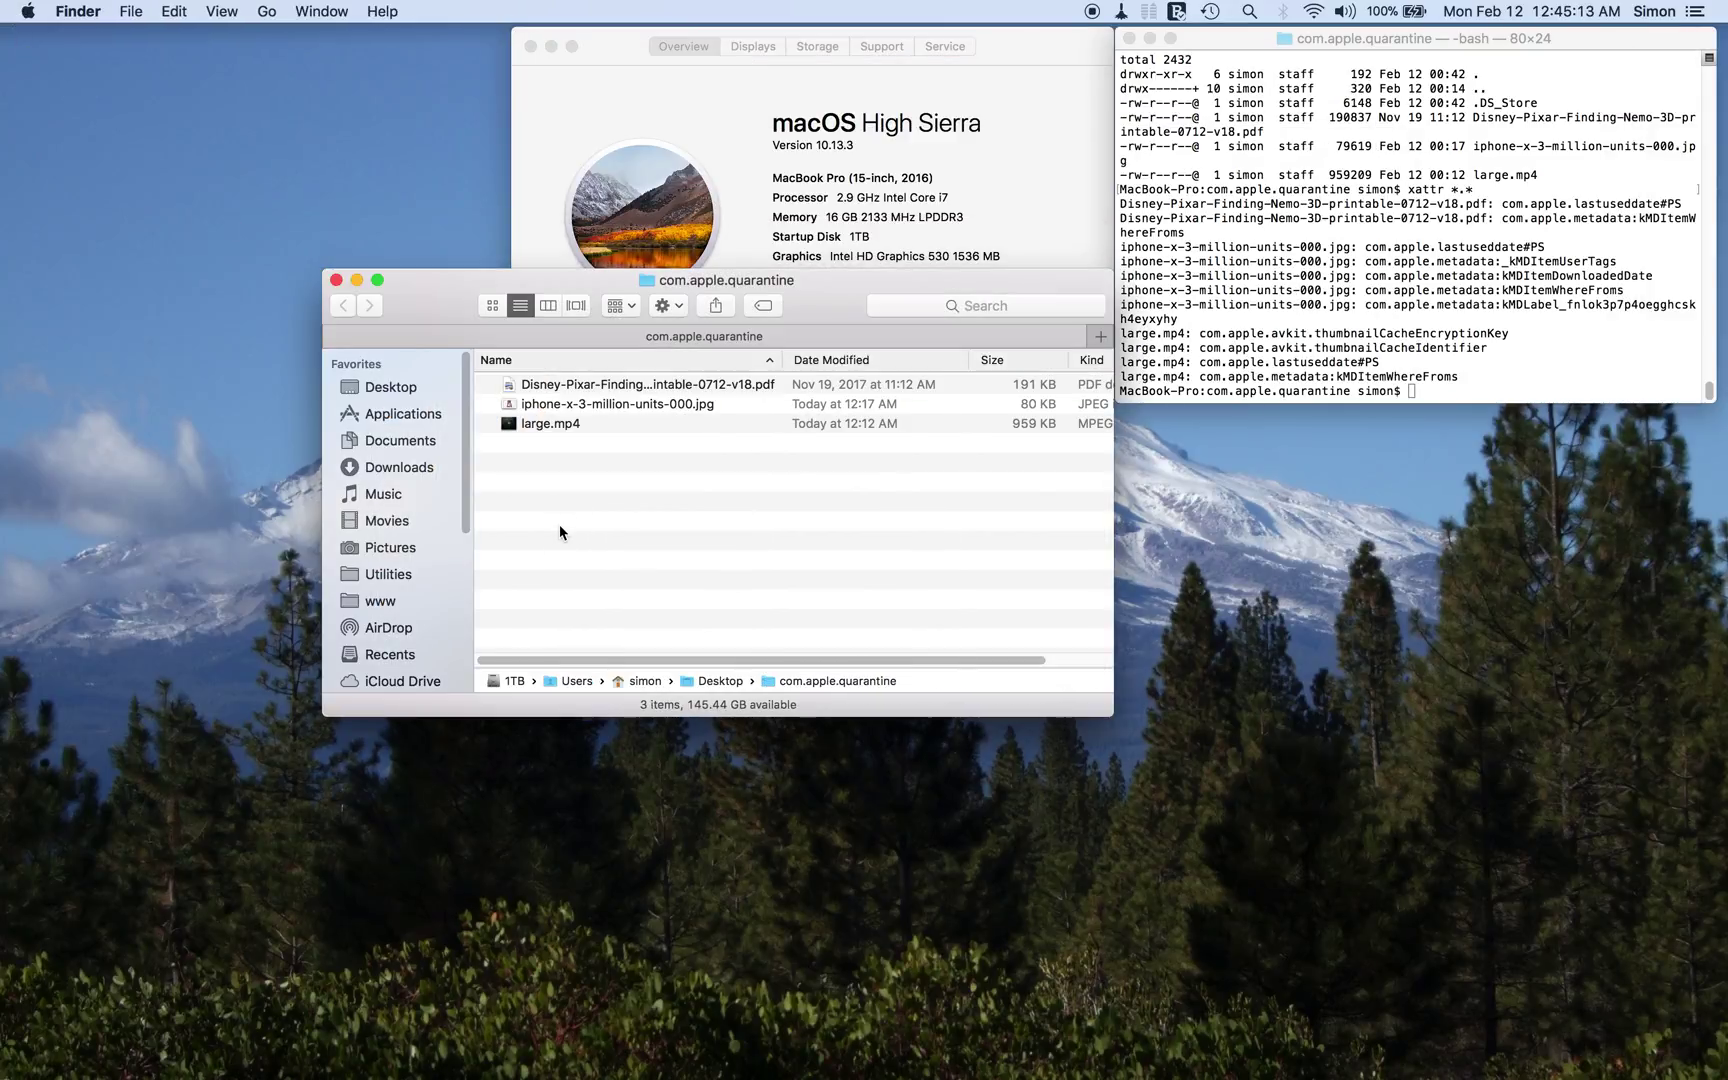
Reopen the Nemo PDF and cancel the warning that the file is damaged
{"action": "double_click", "coordinate": [567, 385]}
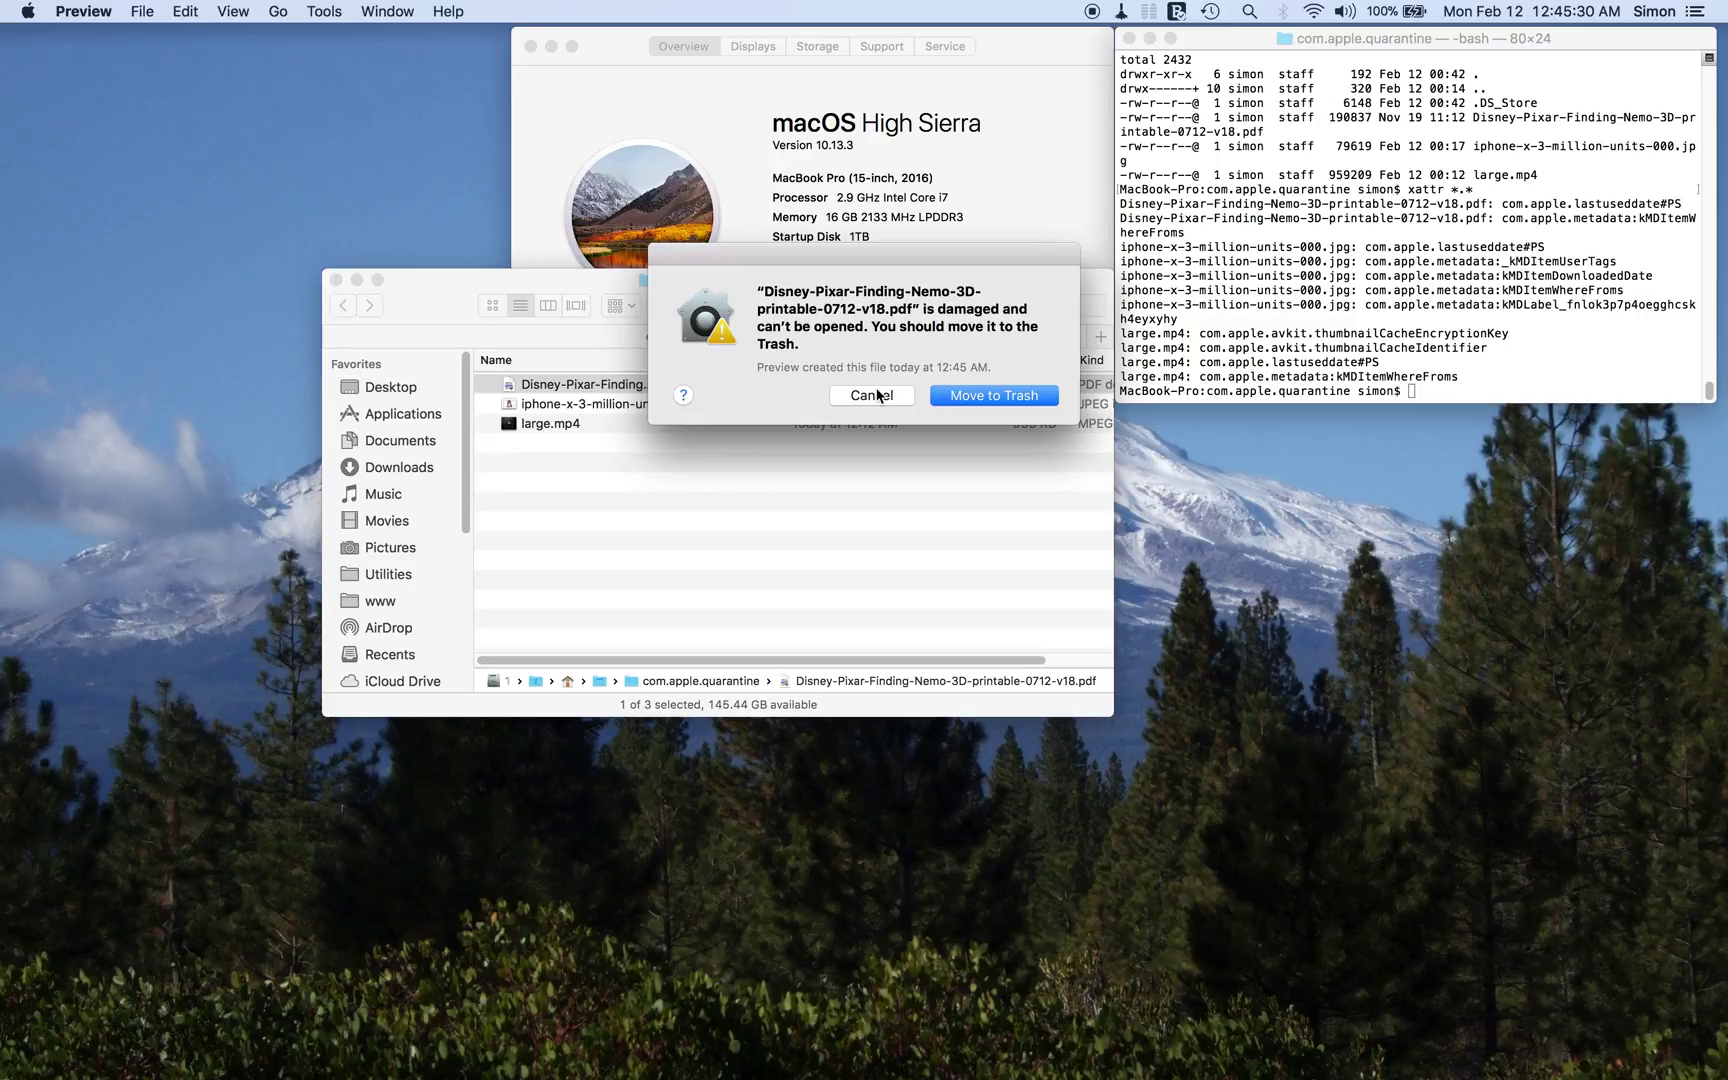
{"action": "left_click", "coordinate": [878, 396]}
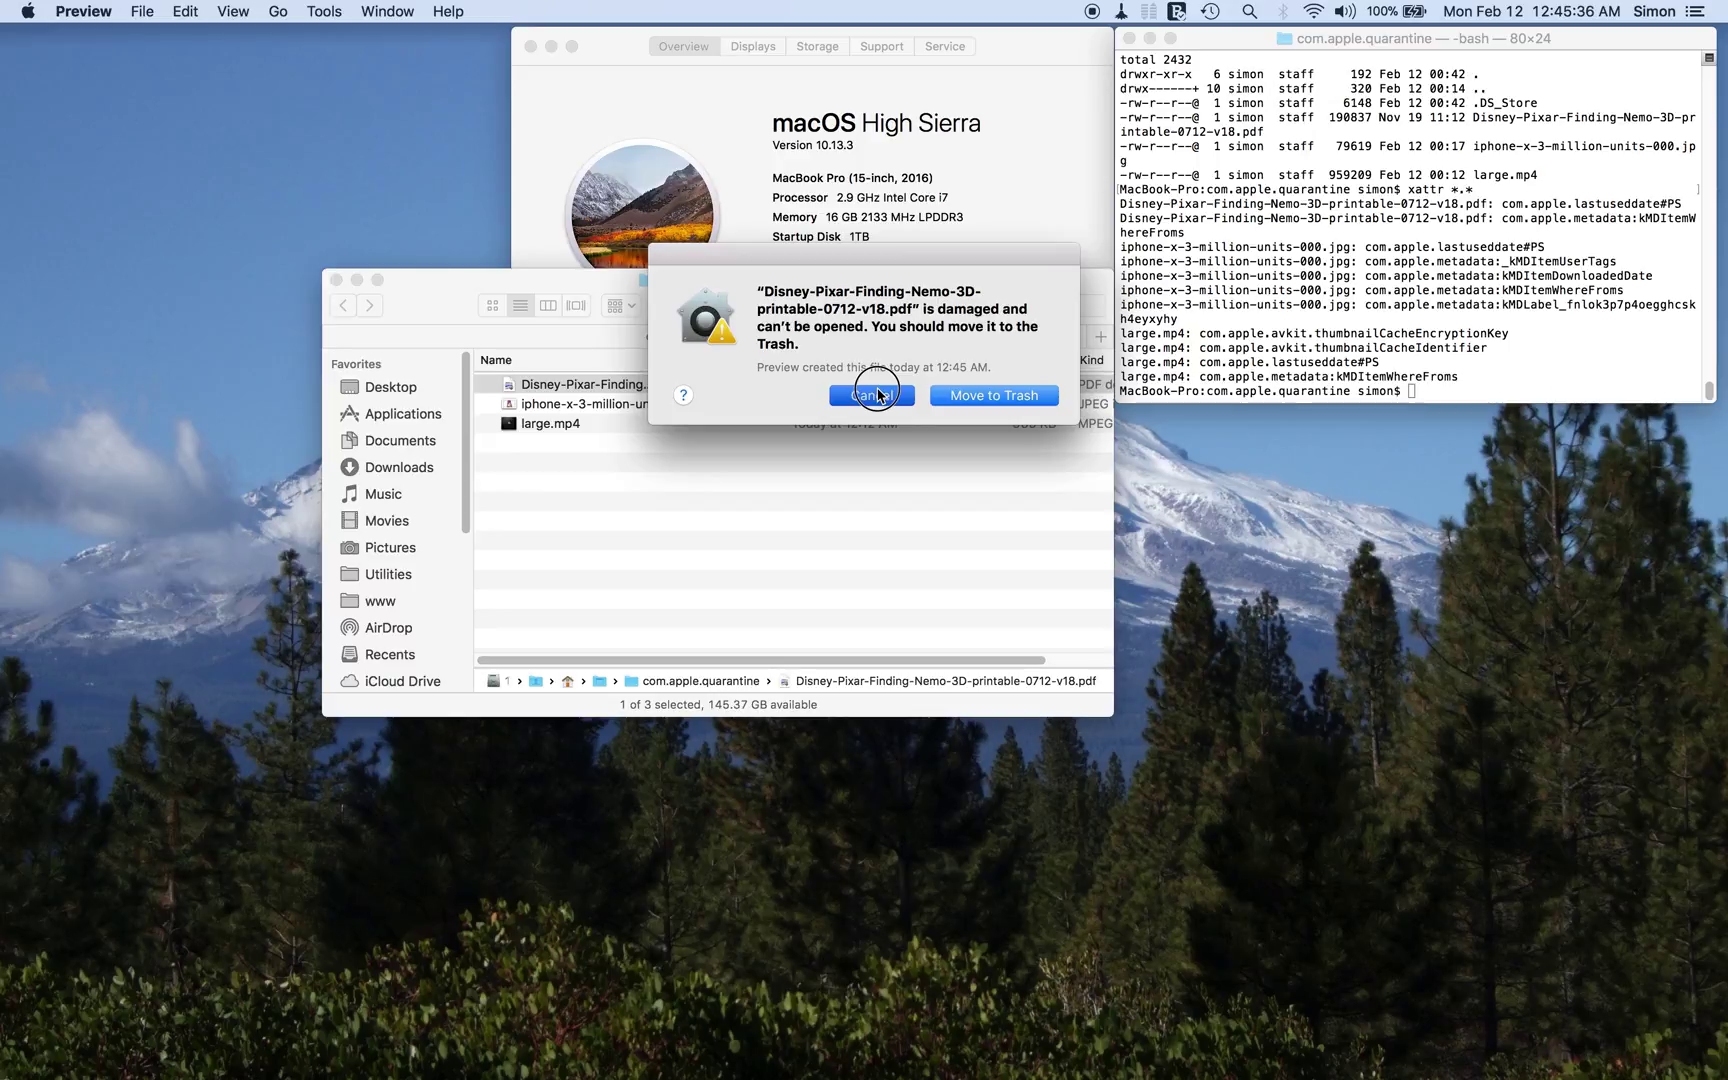
{"action": "left_click", "coordinate": [878, 396]}
{"action": "left_click", "coordinate": [1287, 313]}
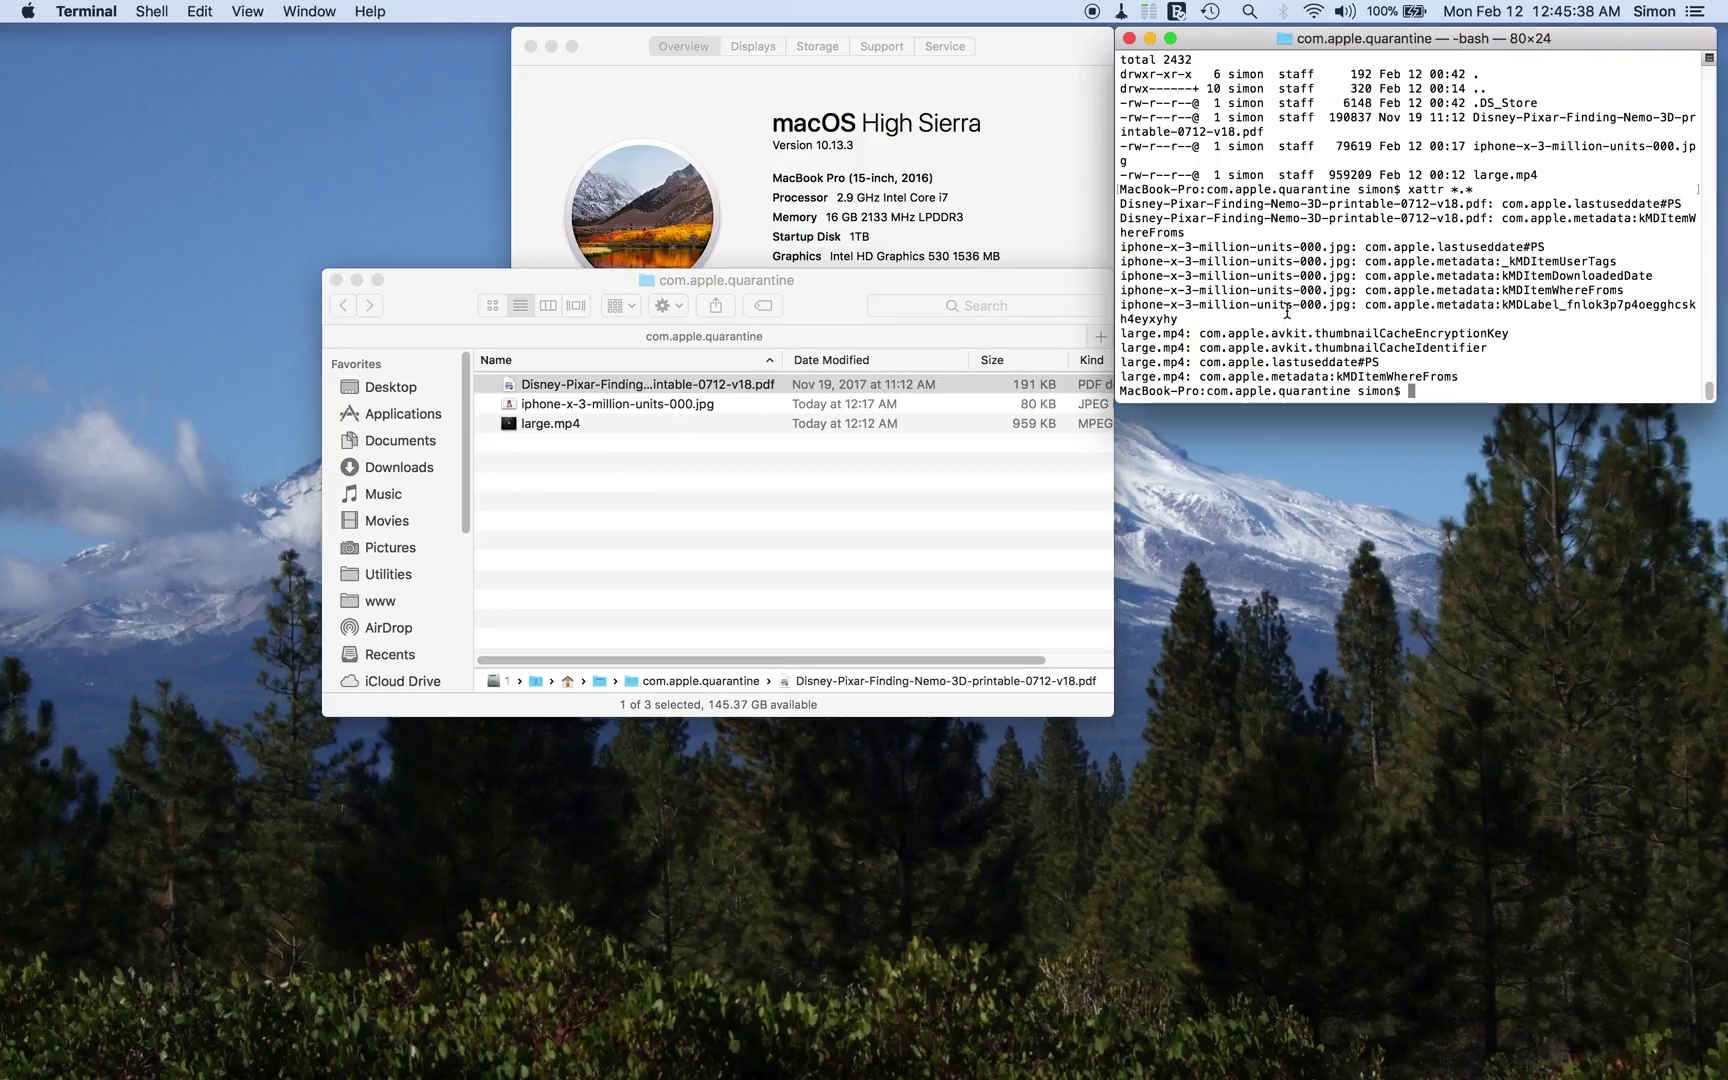
Rerun xattr *.* and highlight the Disney PDF's new com.apple.quarantine line beside its earlier attributes
{"action": "key", "text": "Up"}
{"action": "key", "text": "Return"}
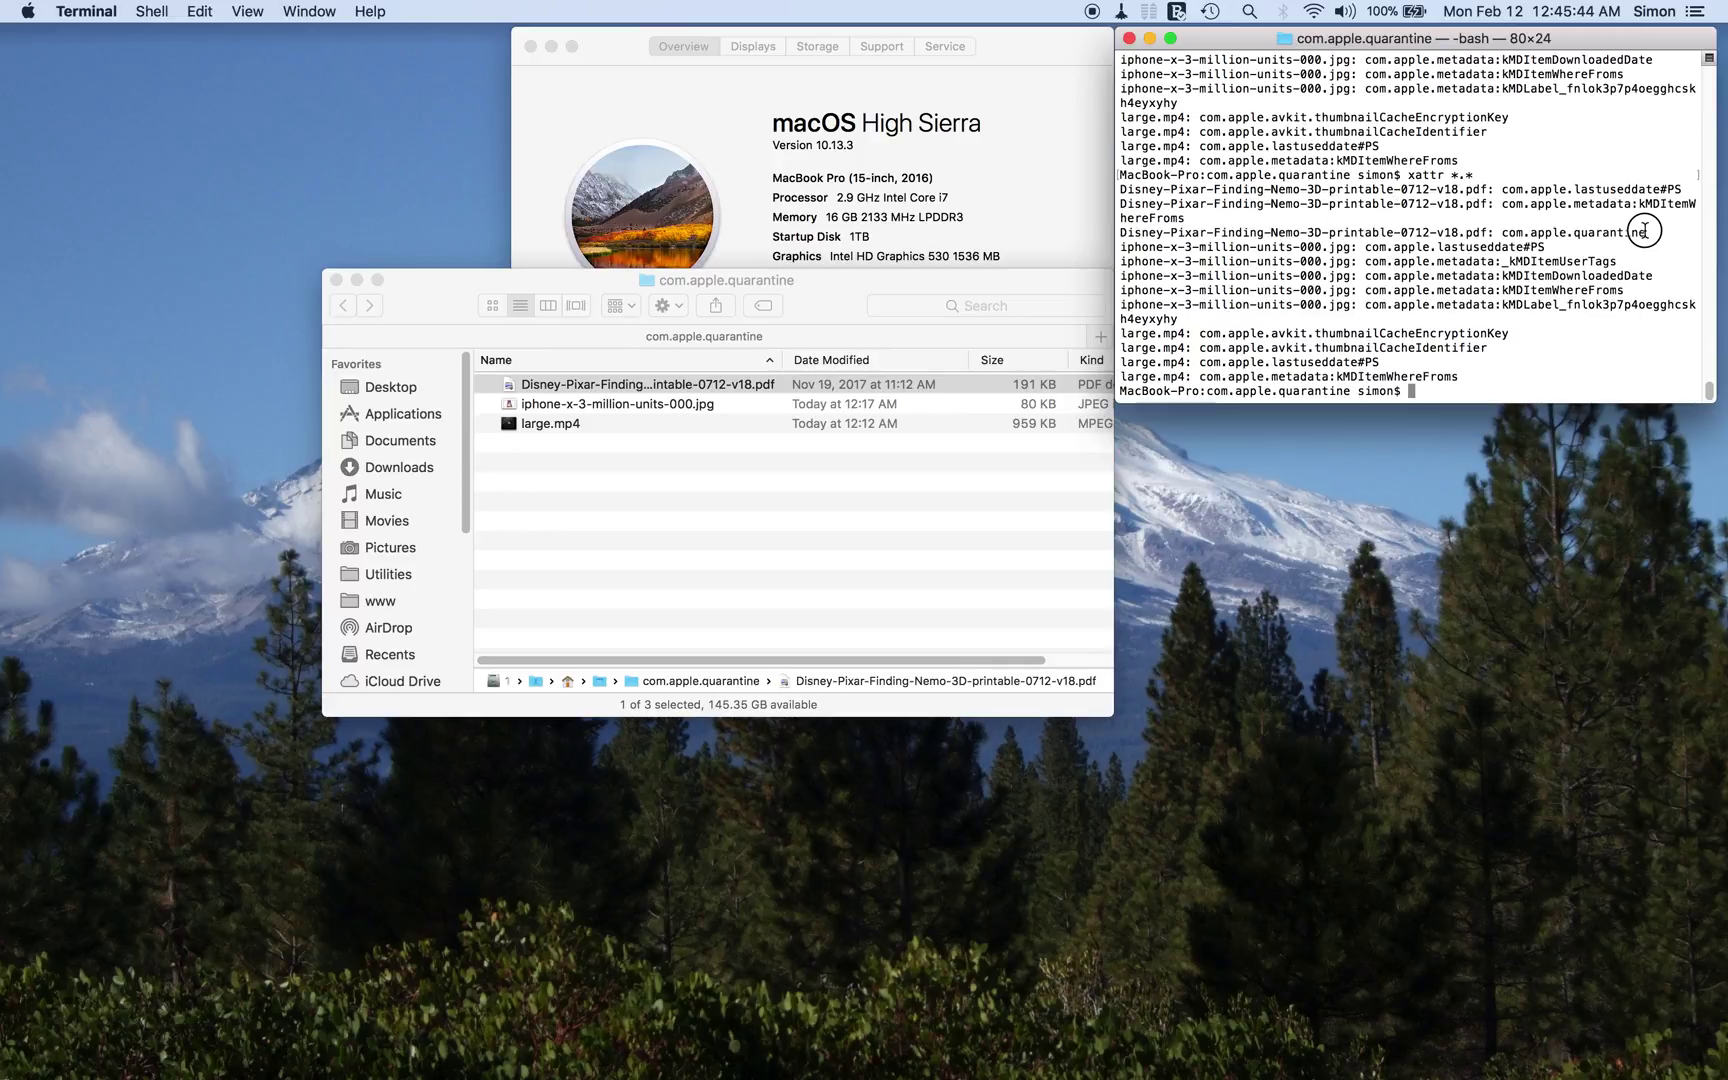
{"action": "left_click_drag", "start_coordinate": [1644, 230], "coordinate": [1118, 231]}
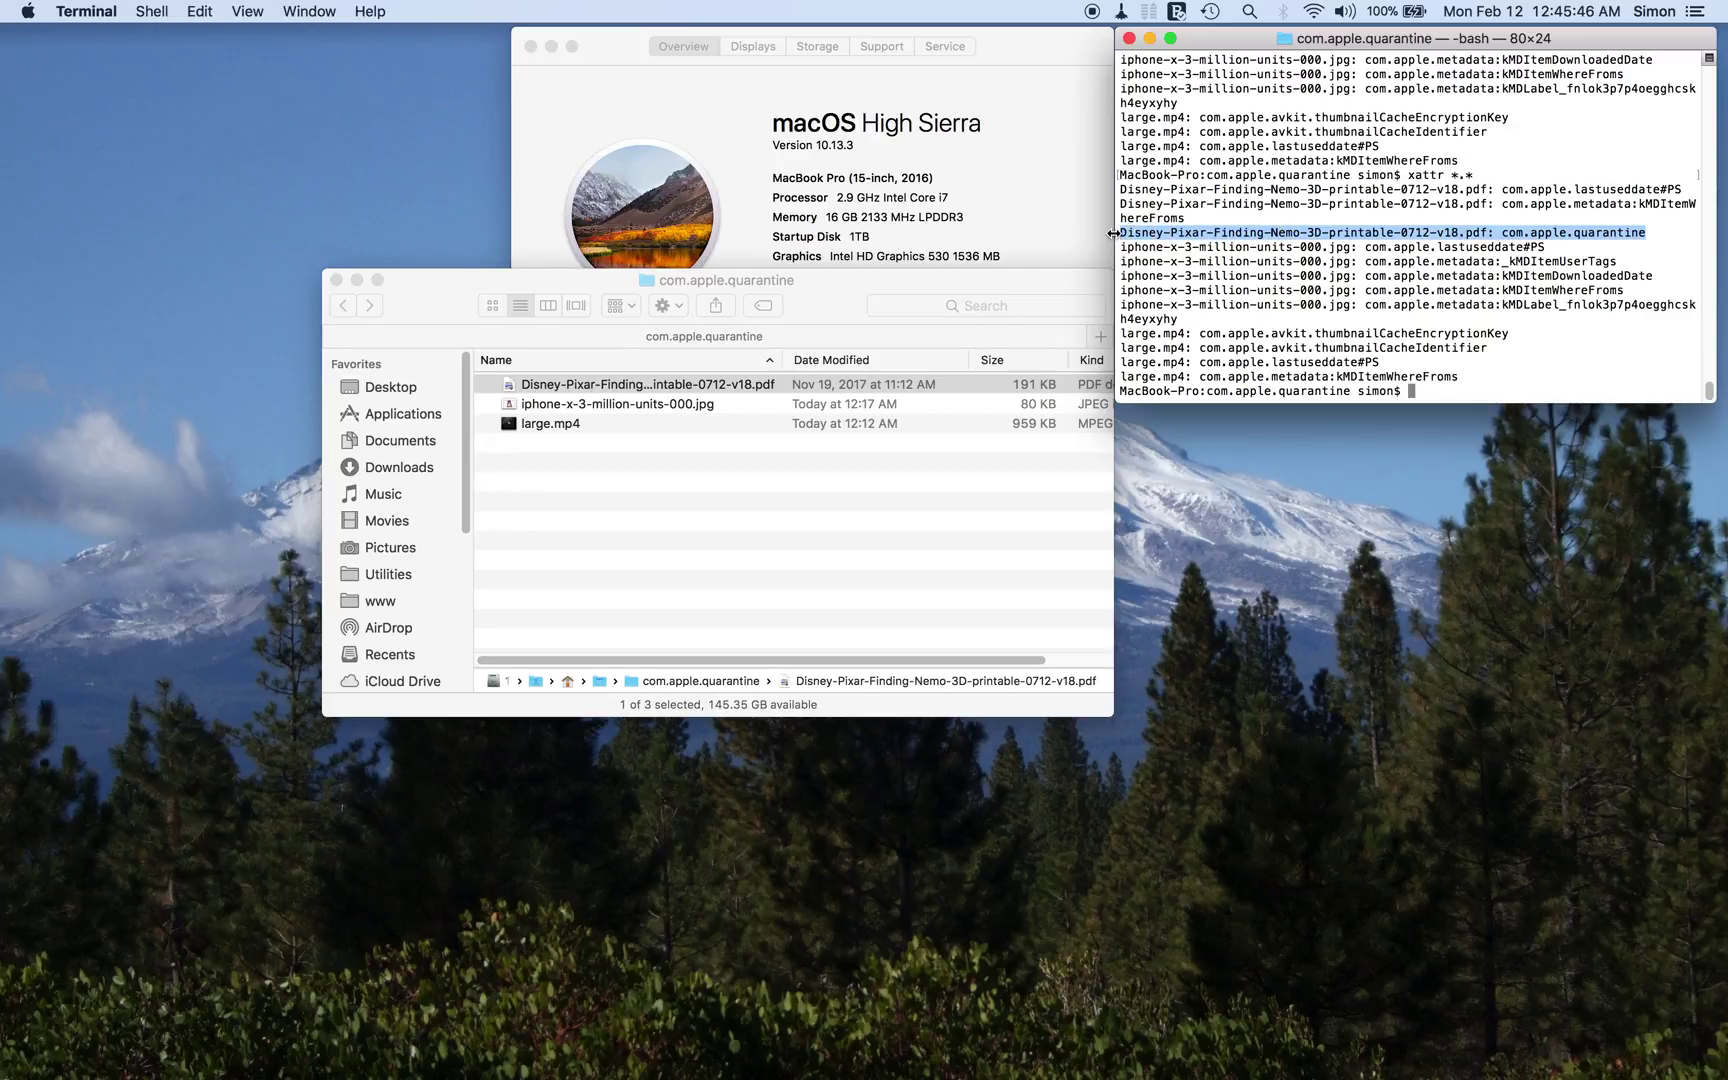
{"action": "scroll", "coordinate": [1285, 216], "scroll_direction": "up", "scroll_amount": 5}
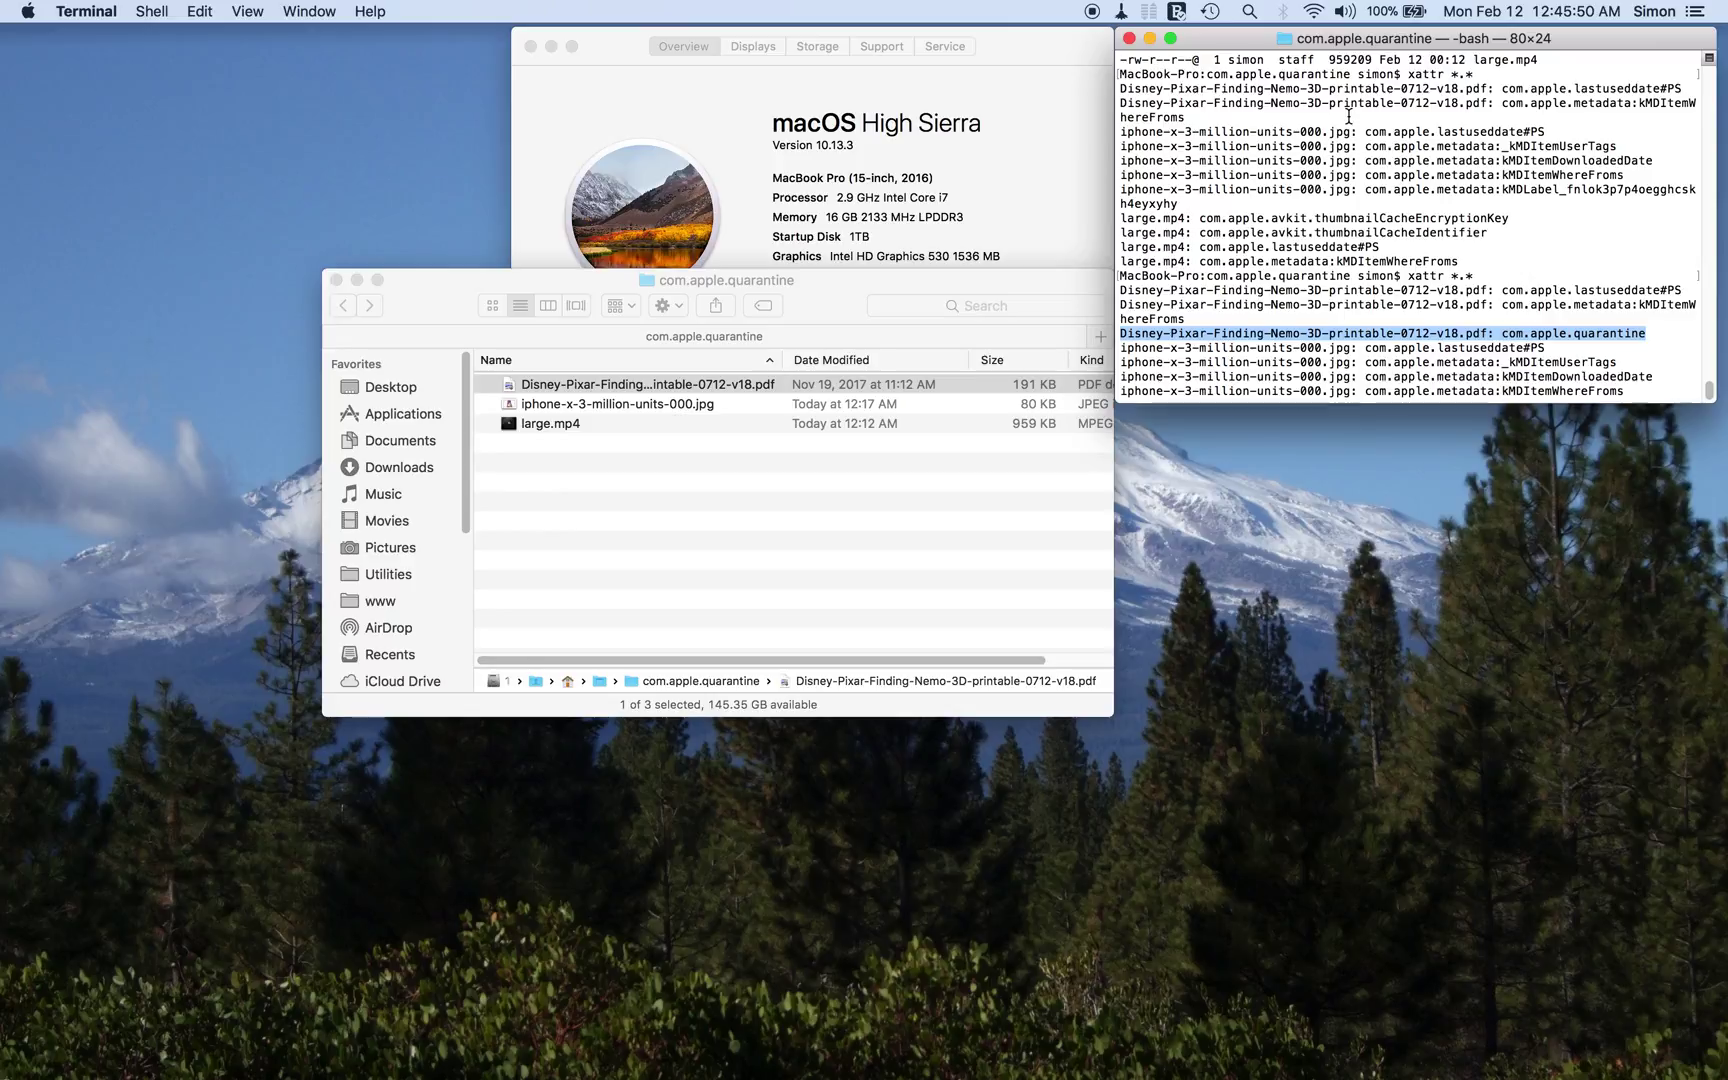
{"action": "left_click_drag", "start_coordinate": [1348, 116], "coordinate": [1251, 72]}
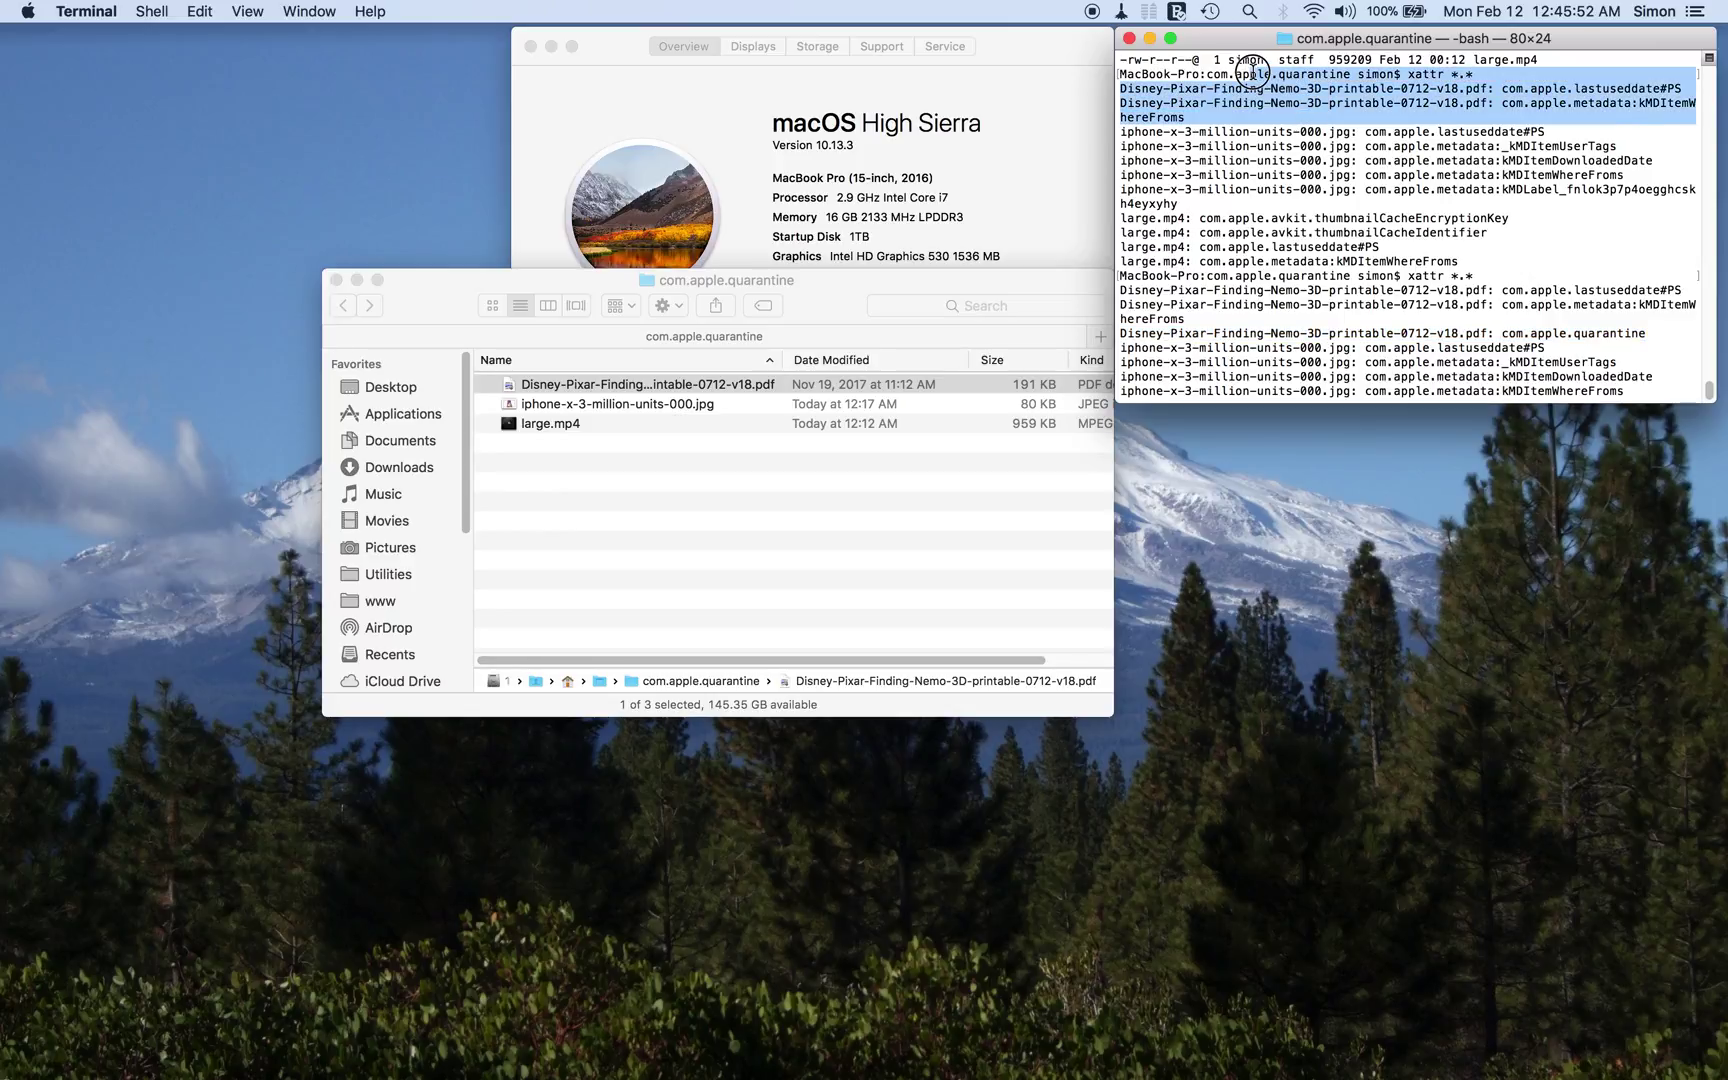
{"action": "left_click", "coordinate": [1273, 145]}
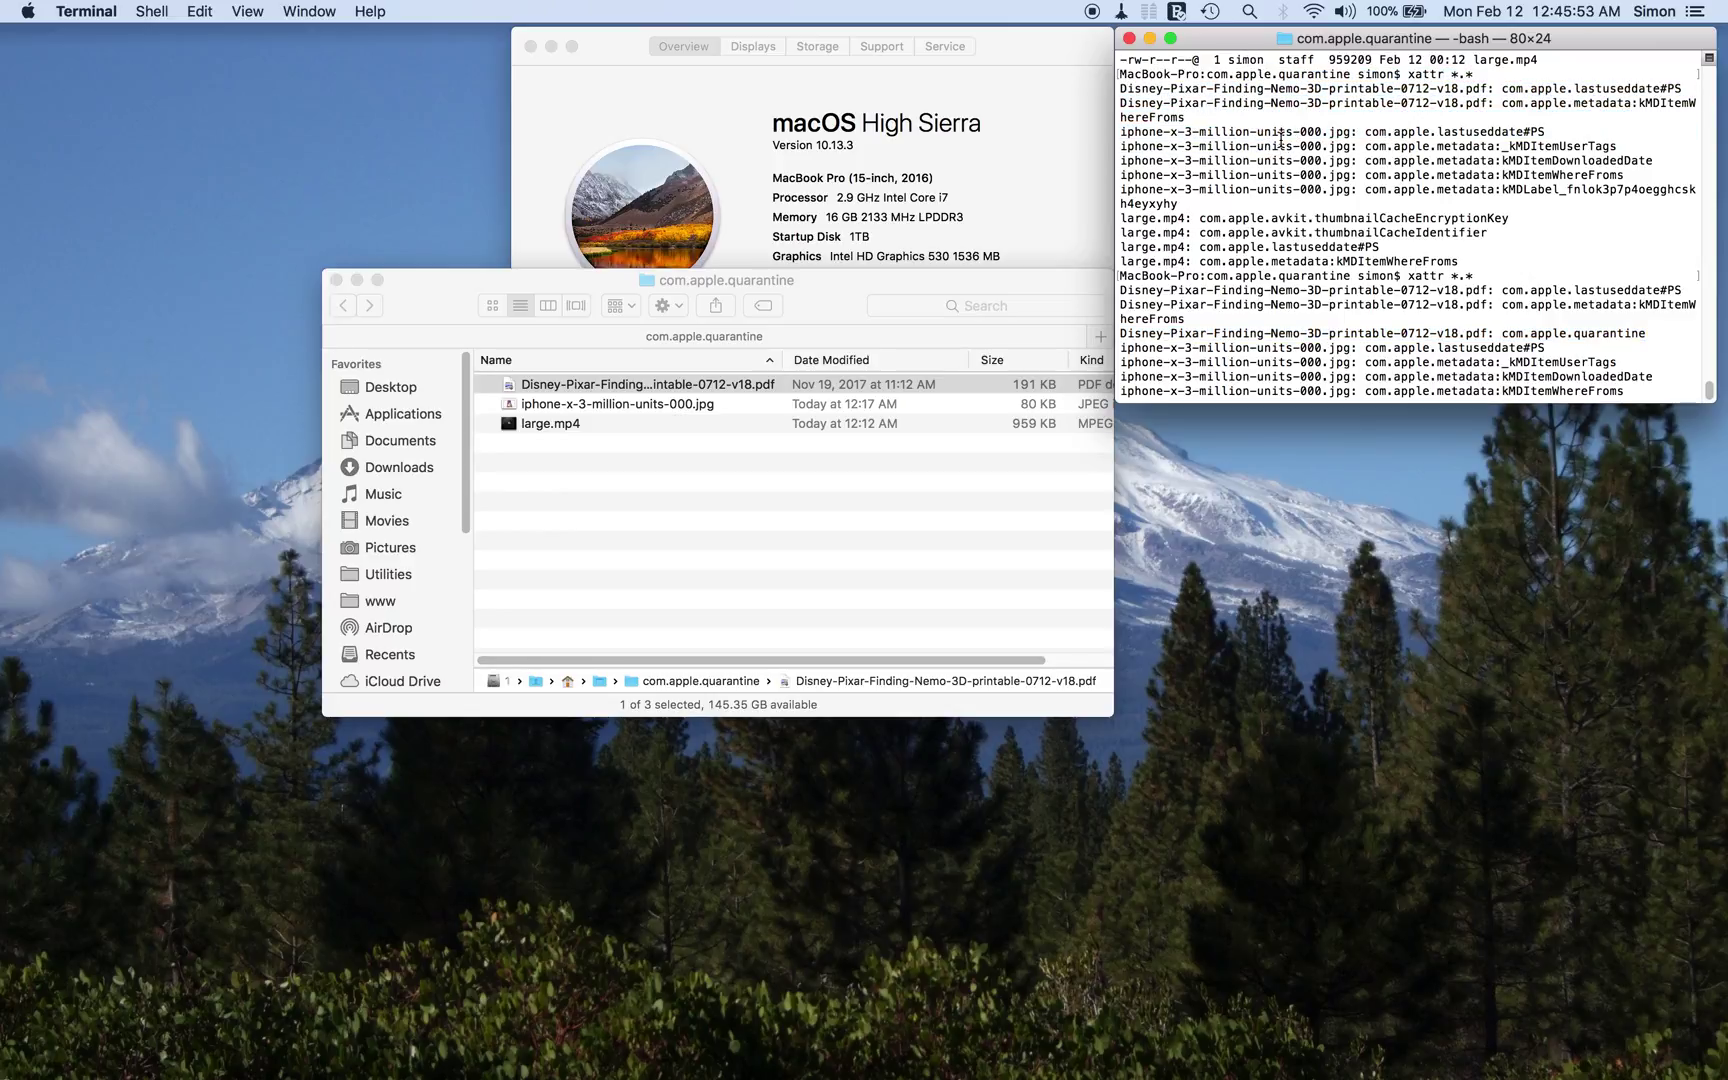
{"action": "left_click", "coordinate": [655, 386]}
Open iphone-x-3-million-units-000.jpg in Preview, then close it and quit Preview
{"action": "double_click", "coordinate": [606, 404]}
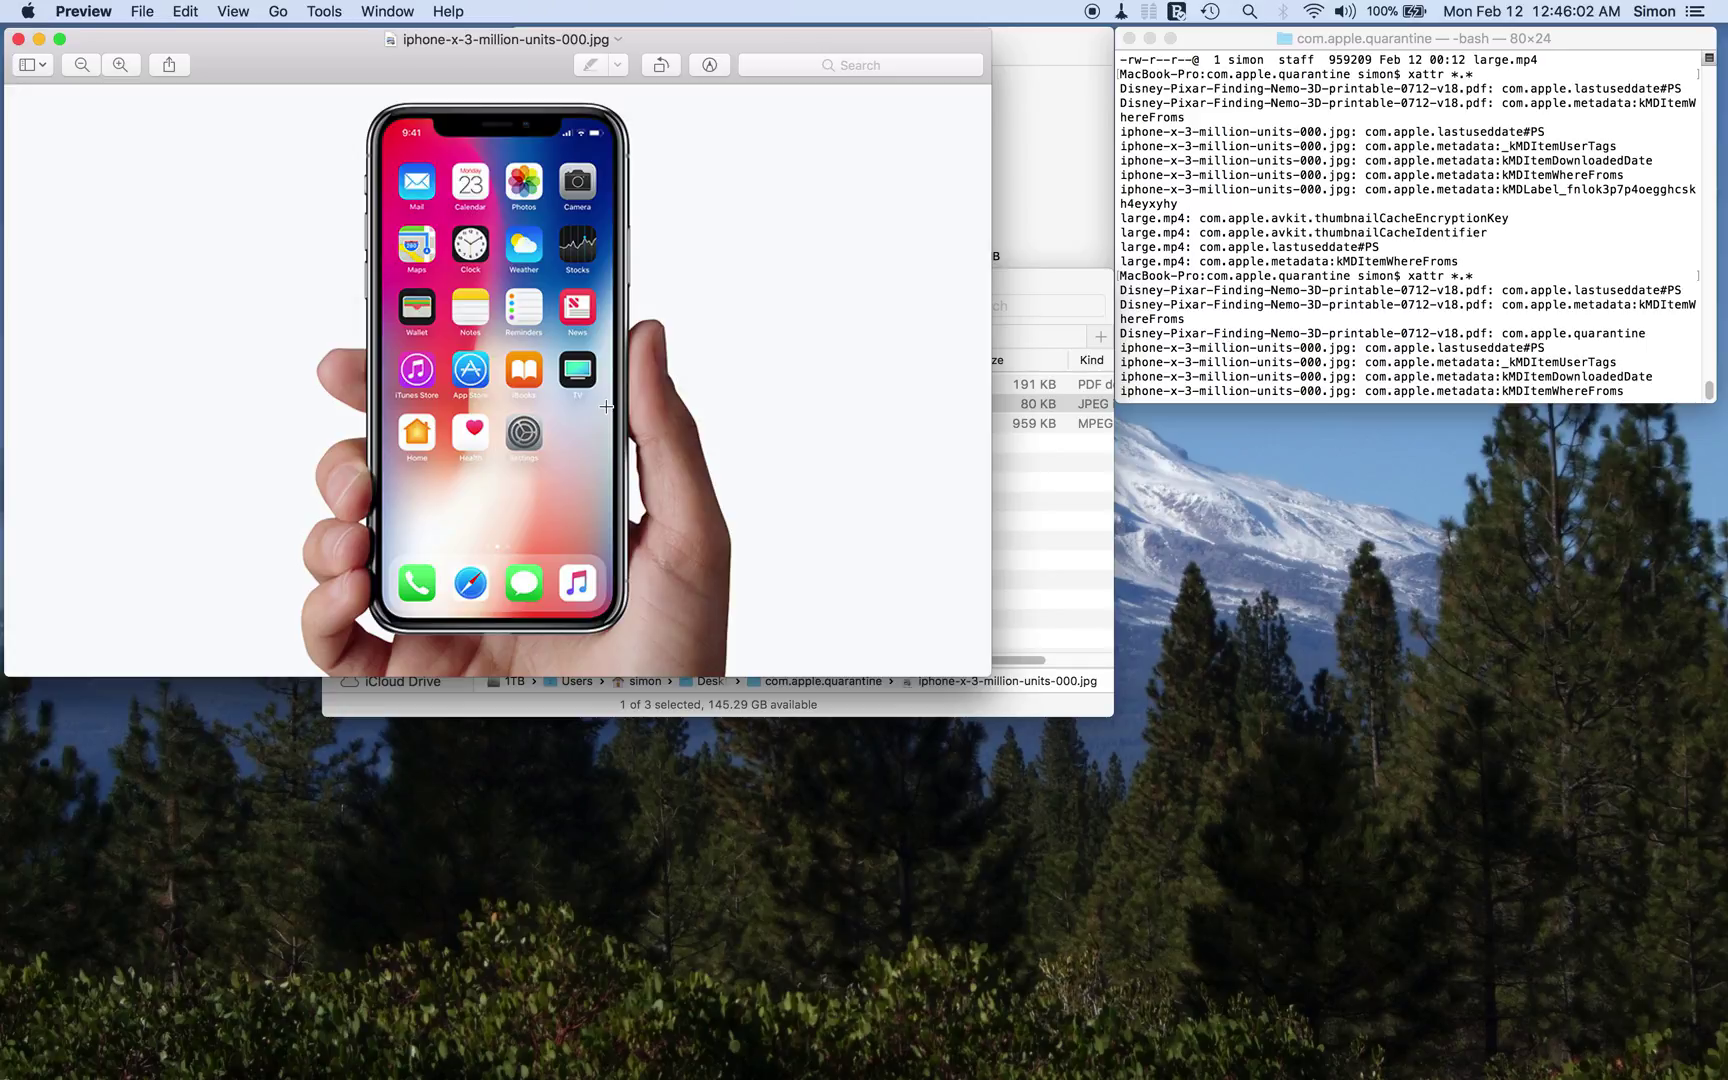
{"action": "key", "text": "super+w"}
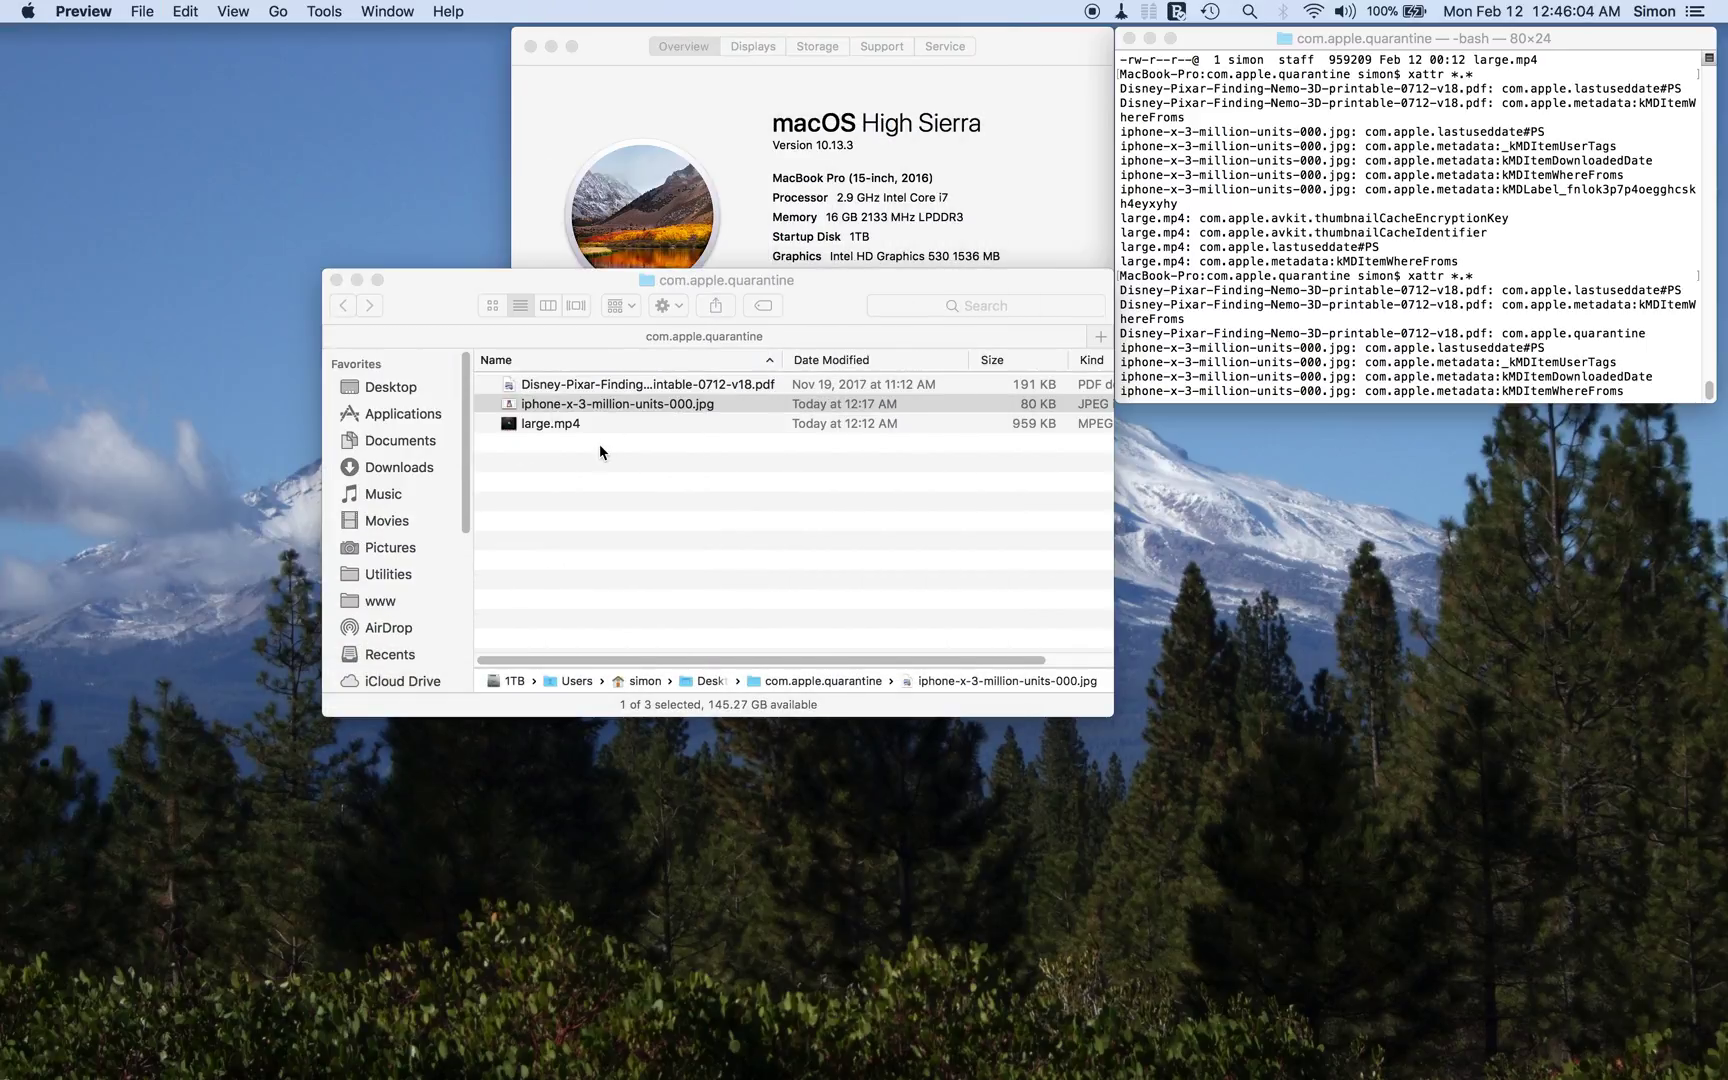
{"action": "key", "text": "super+q"}
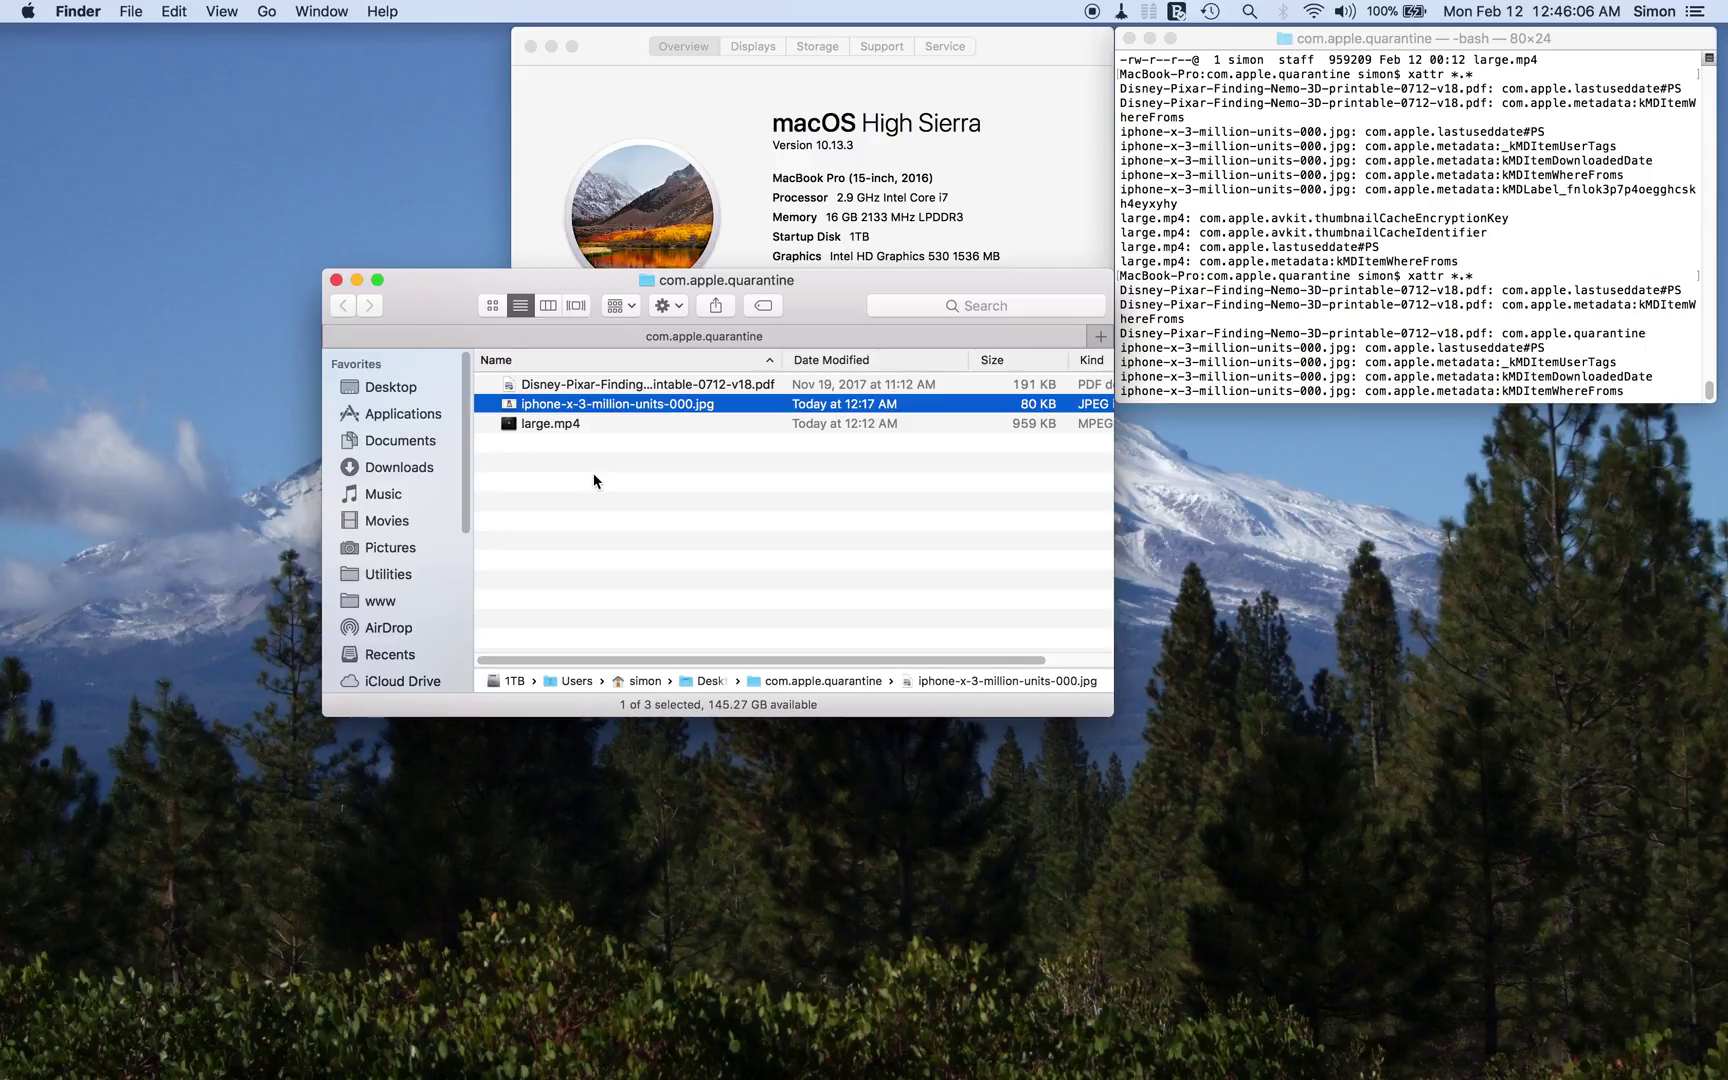
{"action": "scroll", "coordinate": [1178, 306], "scroll_direction": "down", "scroll_amount": 4}
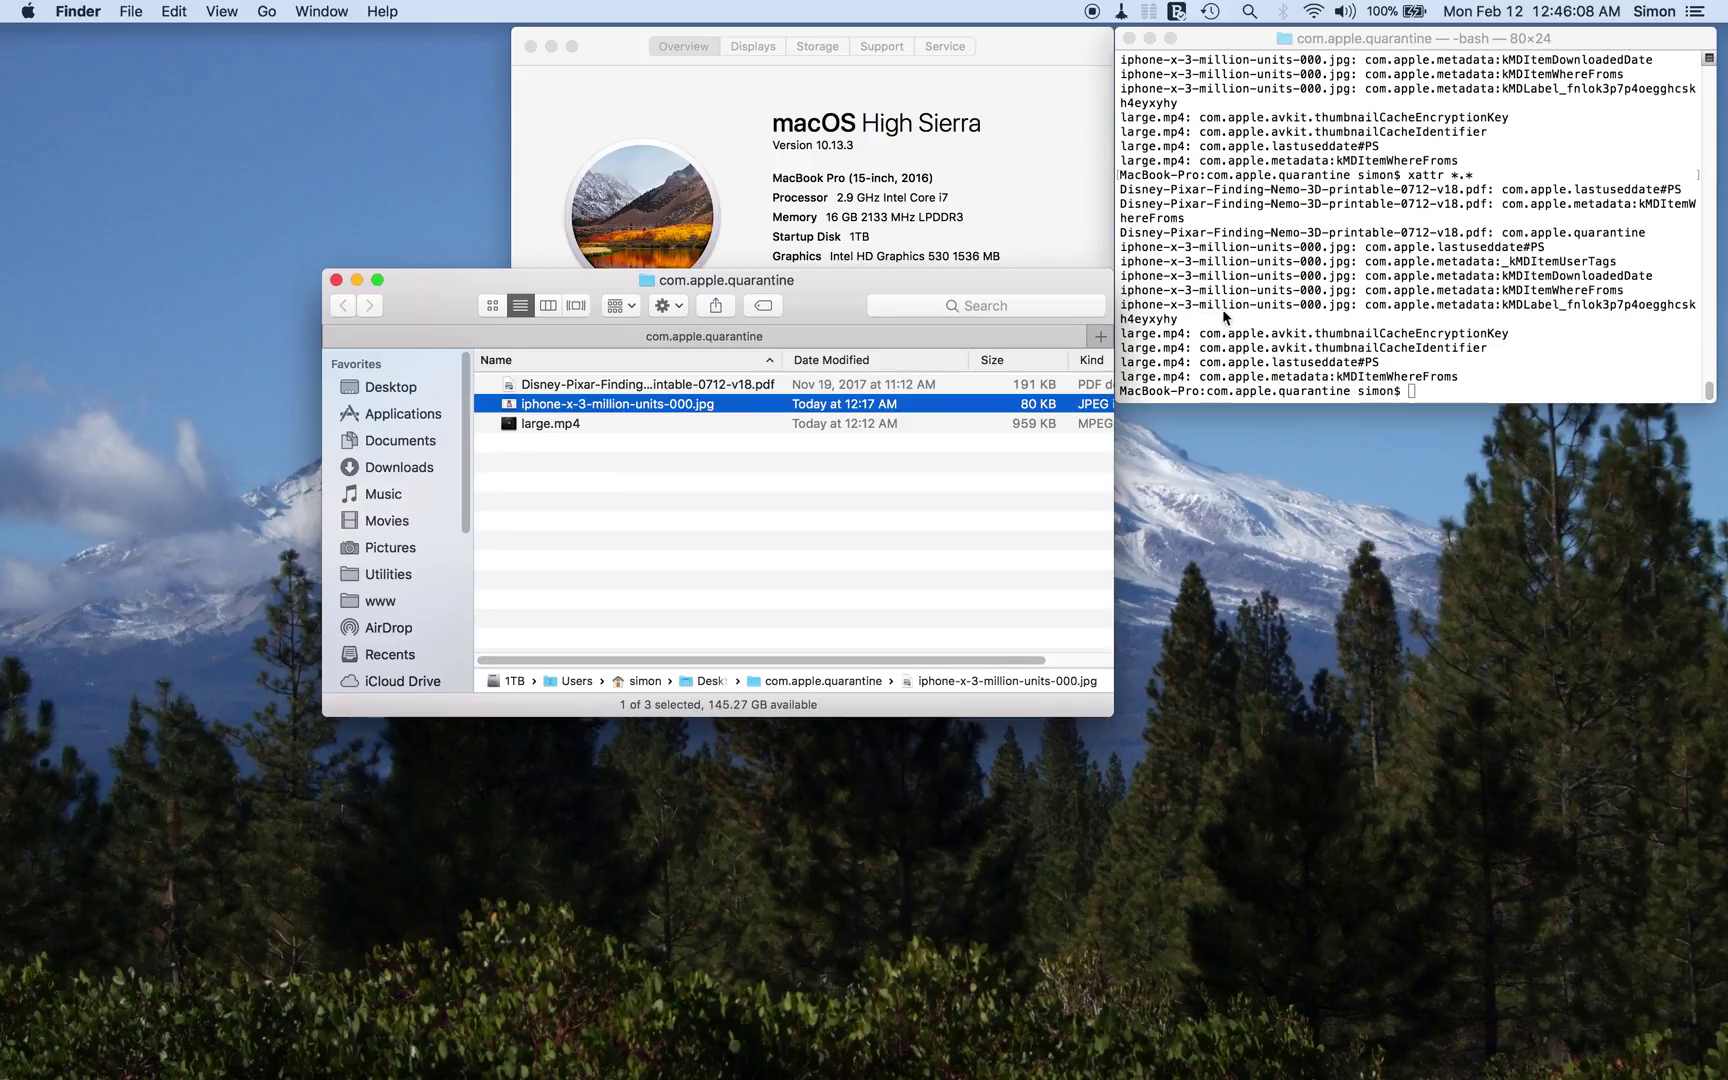
{"action": "left_click", "coordinate": [1126, 257]}
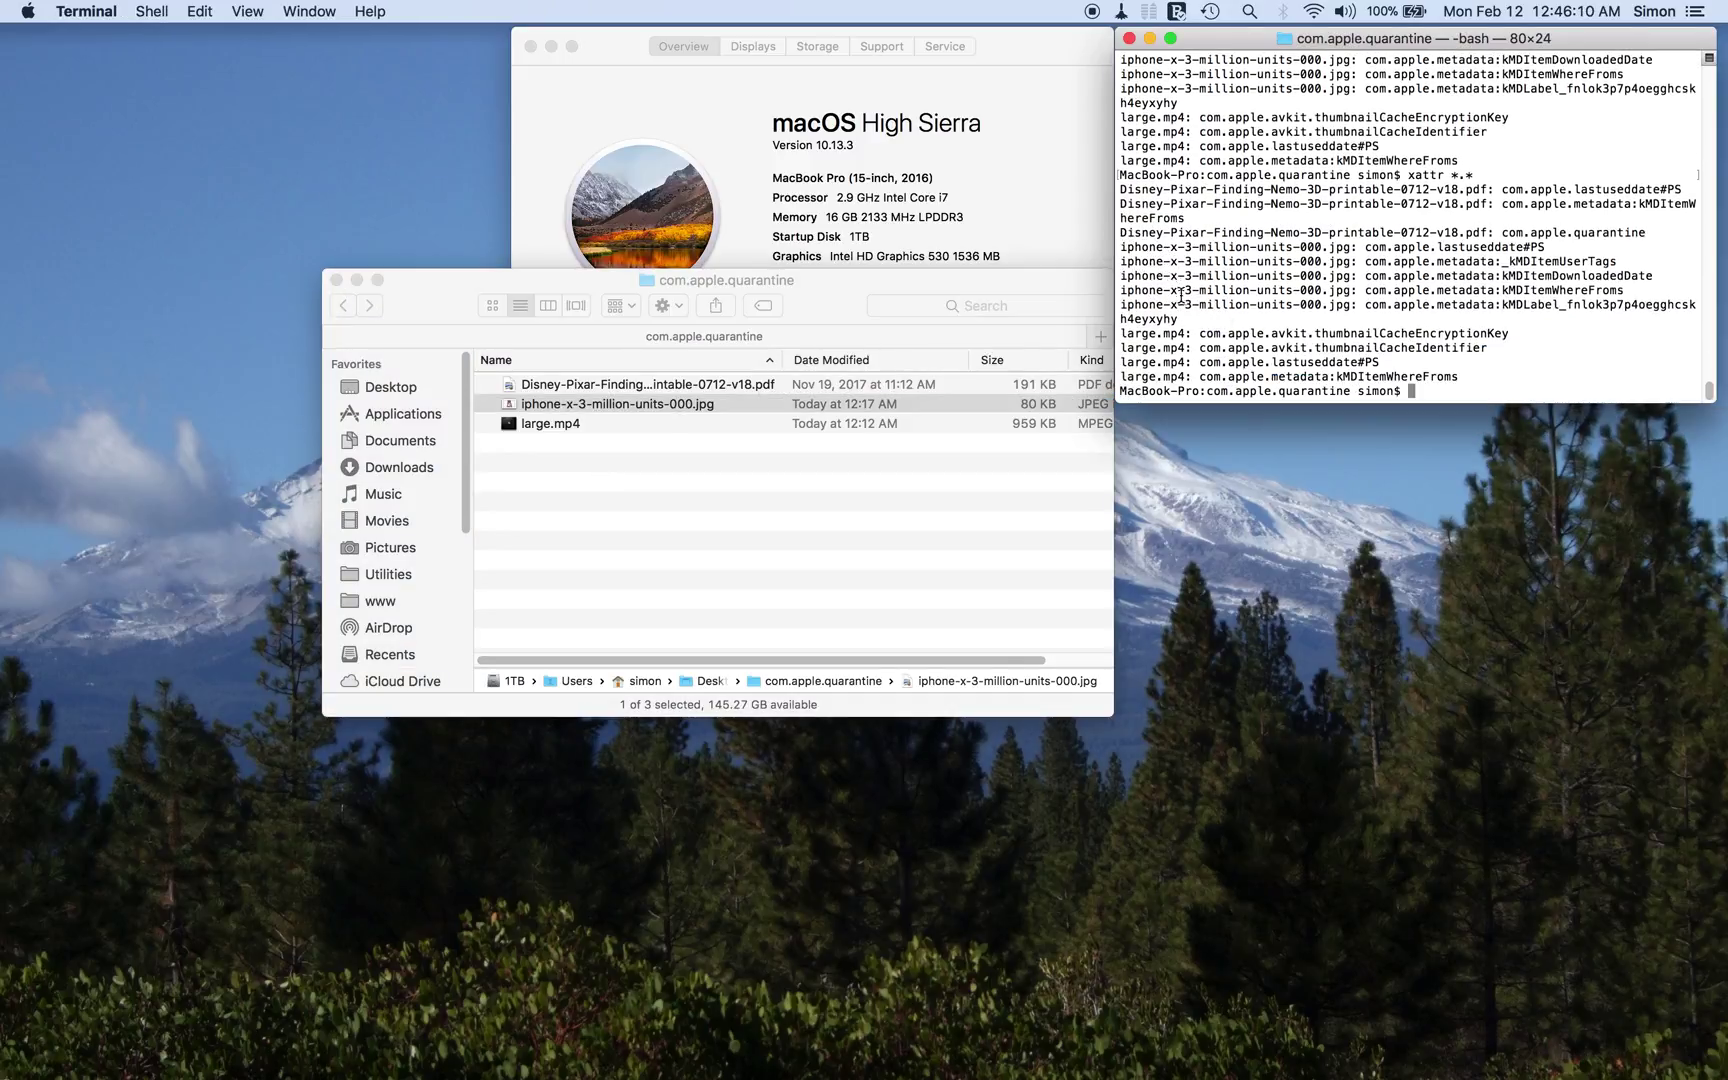
Rerun xattr *.* and highlight the iPhone JPEG's new com.apple.quarantine line
{"action": "left_click_drag", "start_coordinate": [1180, 320], "coordinate": [1128, 233]}
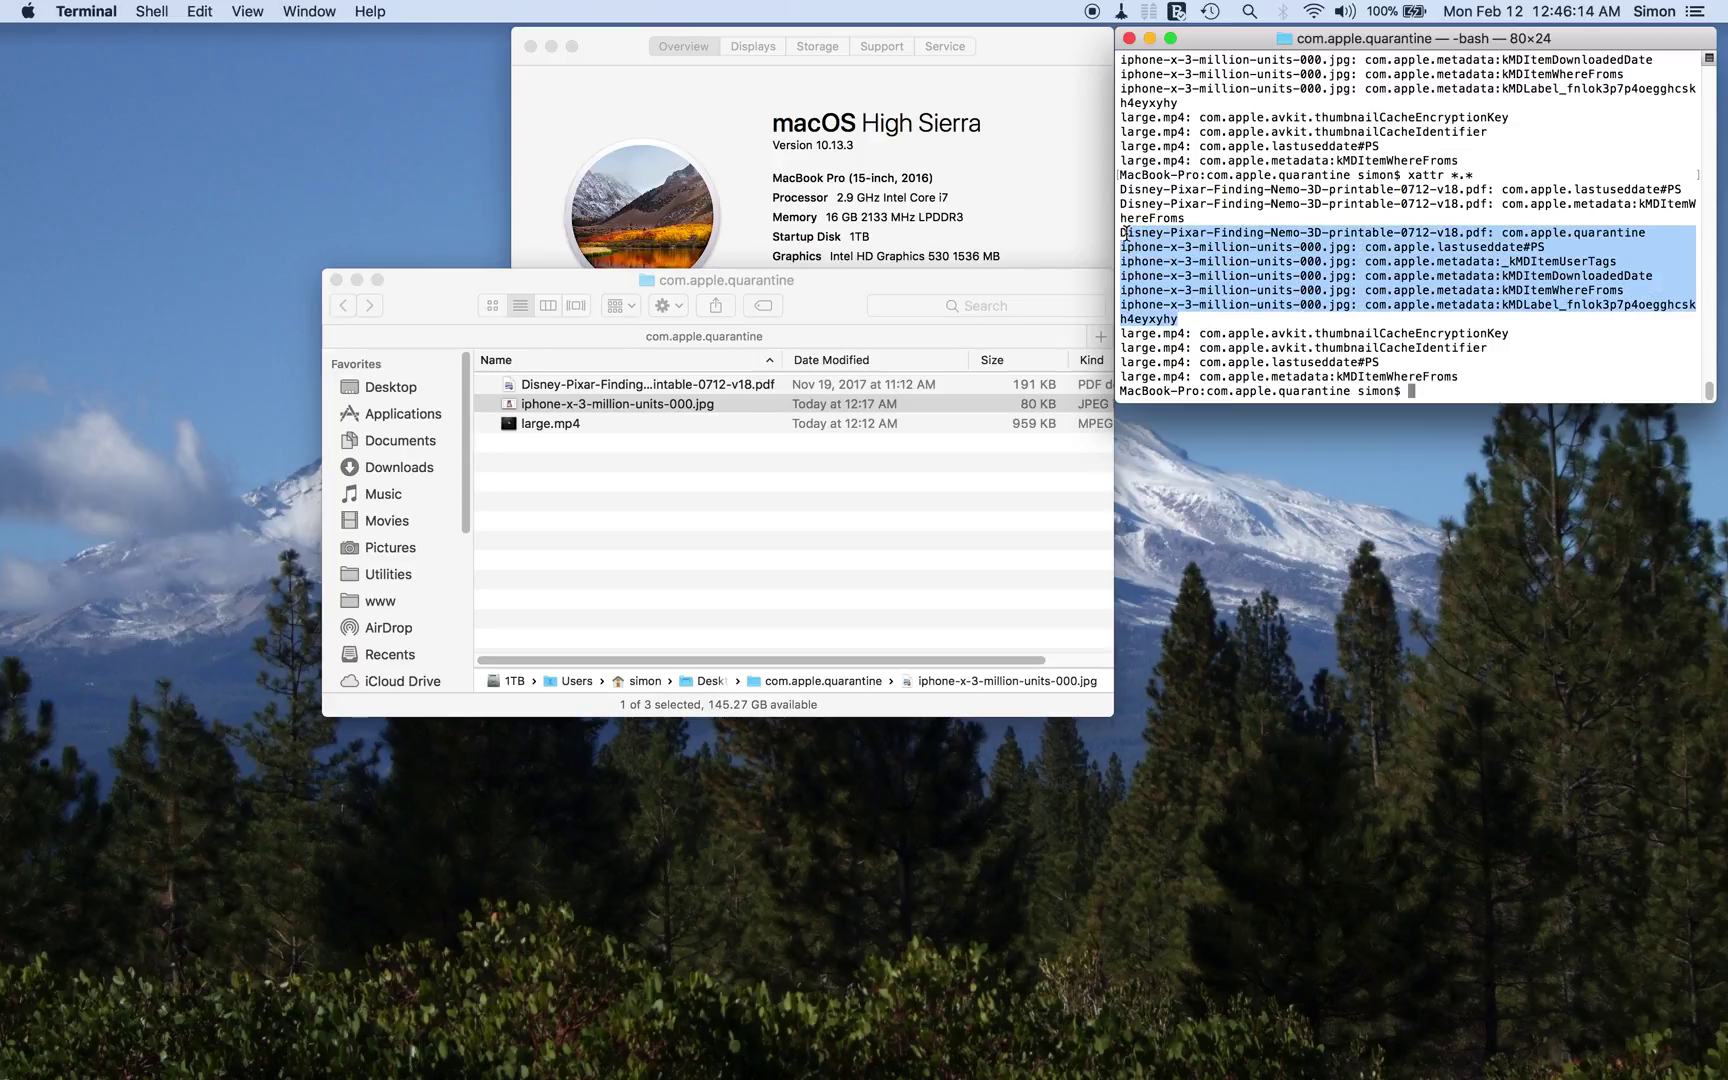
{"action": "left_click", "coordinate": [1168, 260]}
{"action": "left_click", "coordinate": [830, 459]}
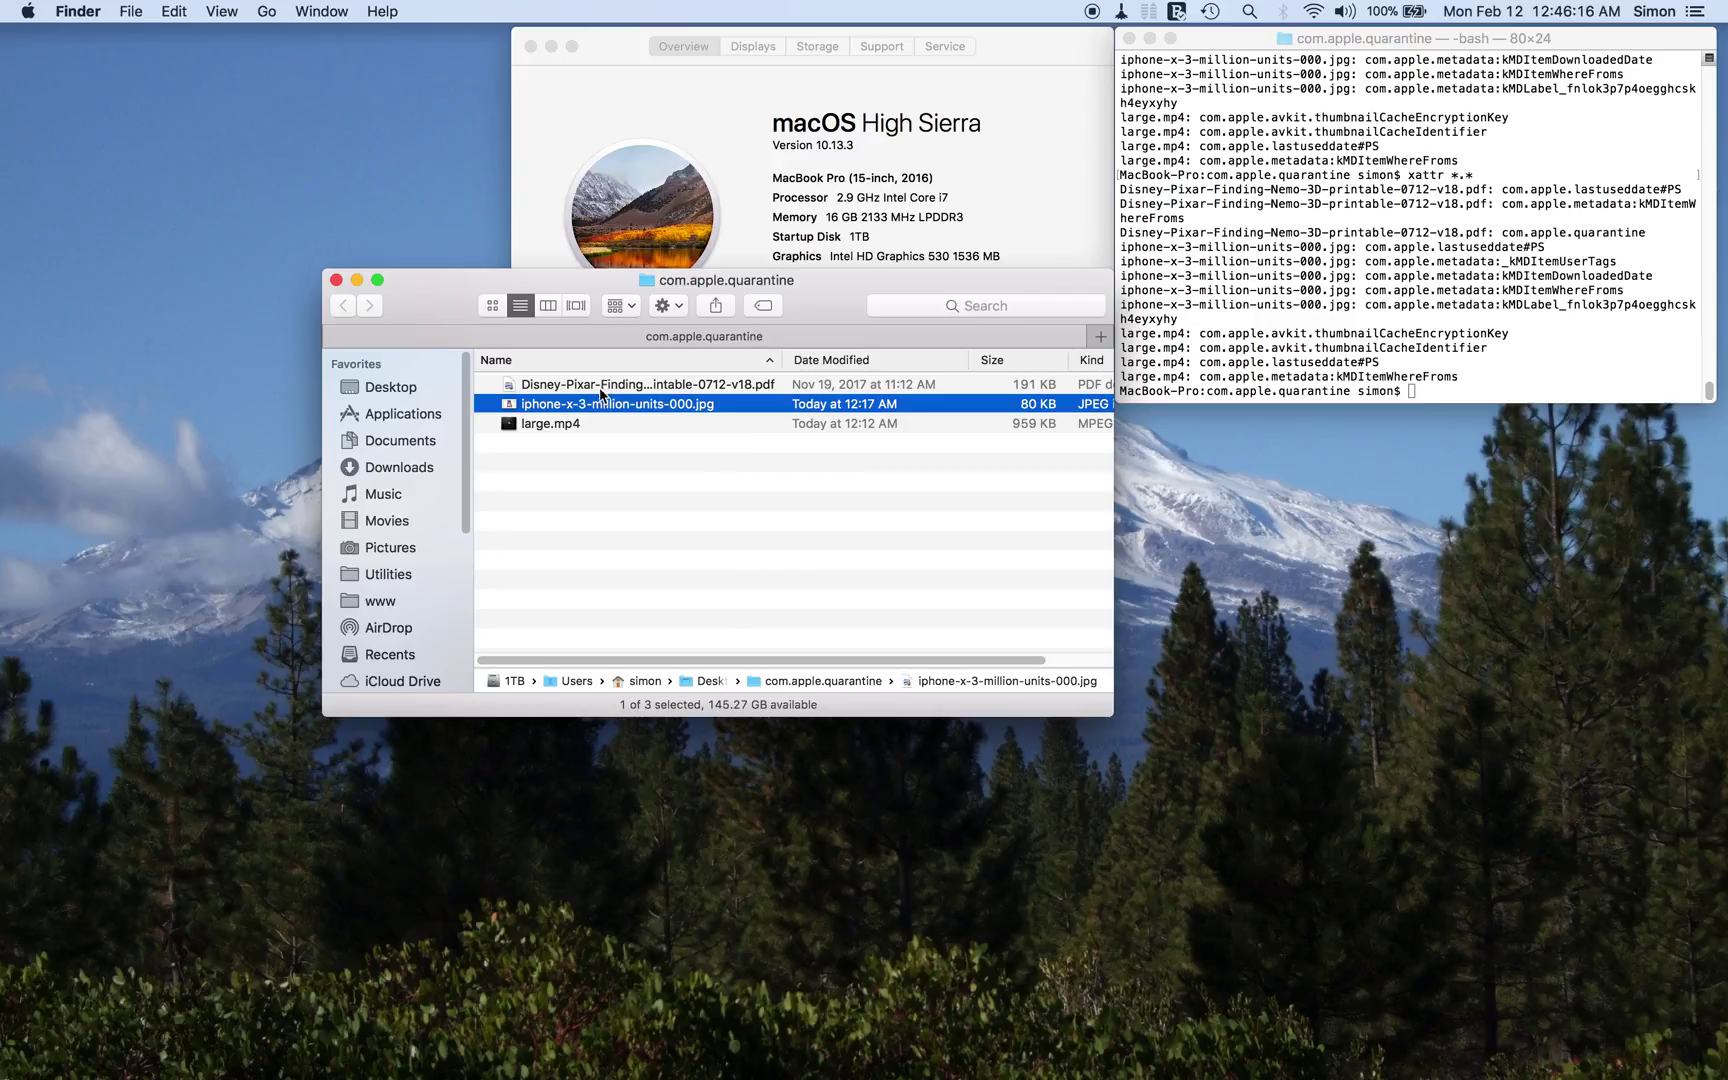
{"action": "left_click", "coordinate": [1315, 297]}
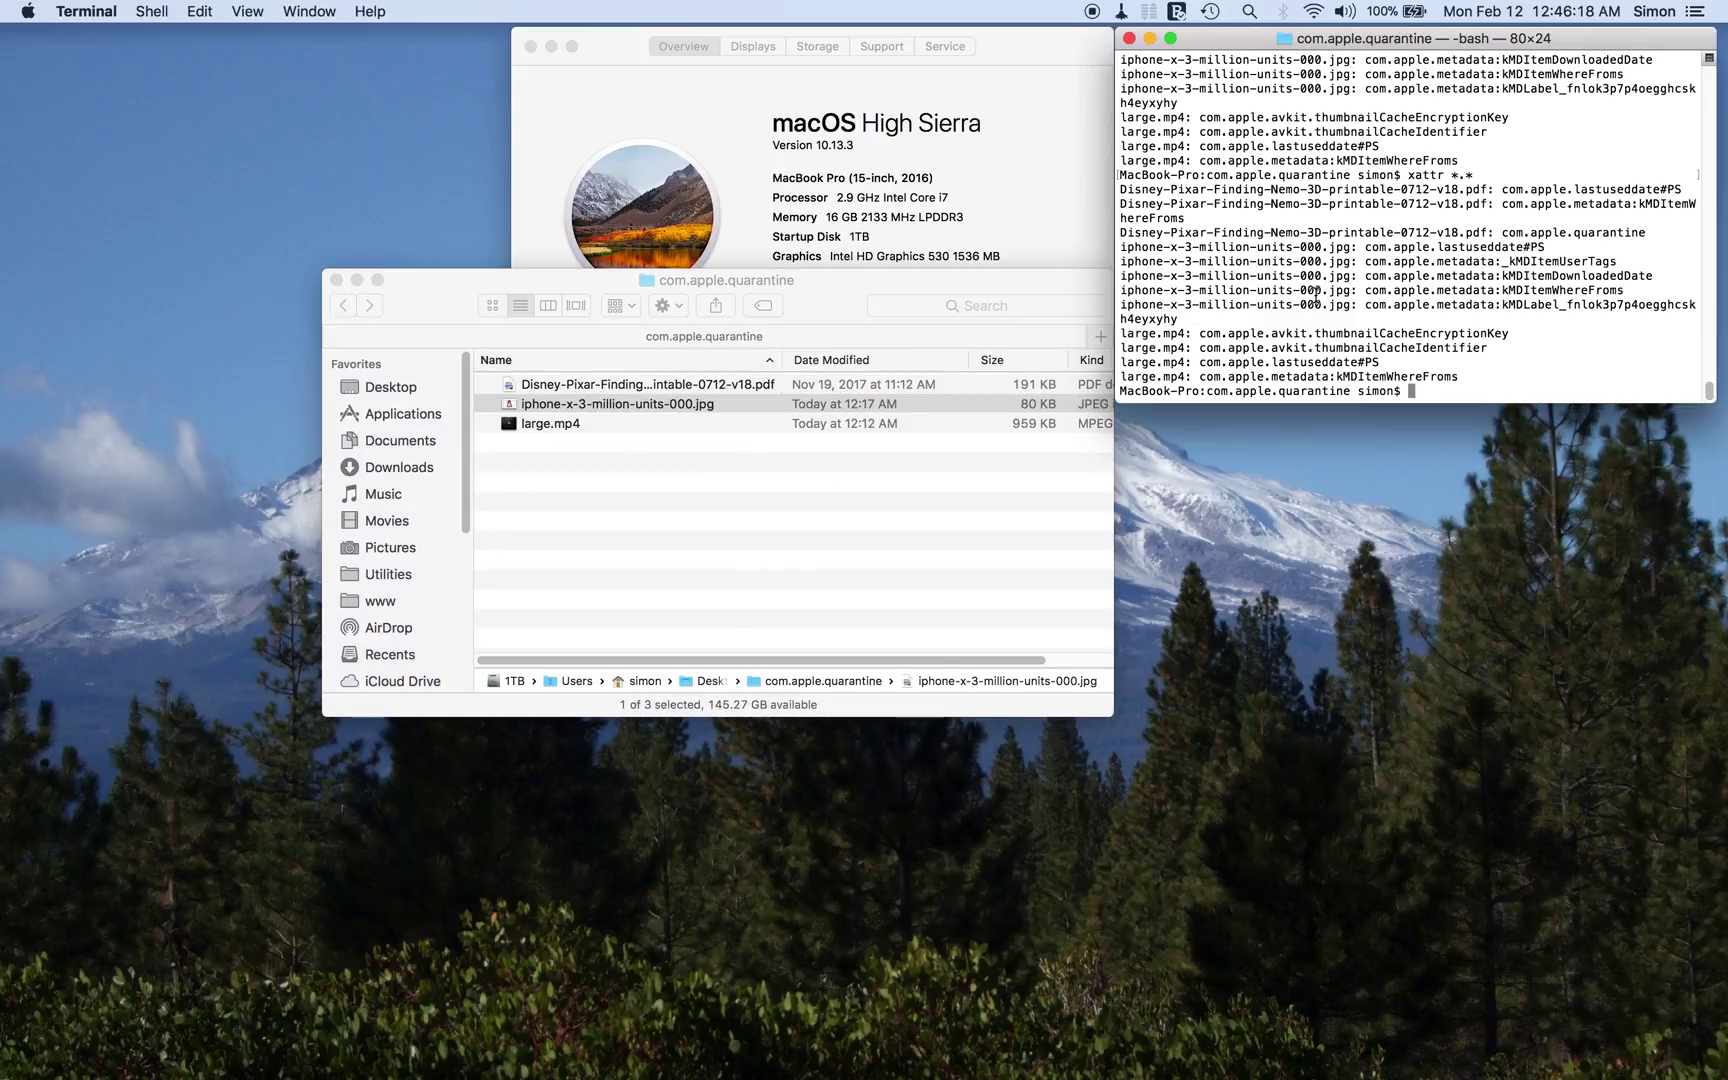
{"action": "key", "text": "Up"}
{"action": "key", "text": "Return"}
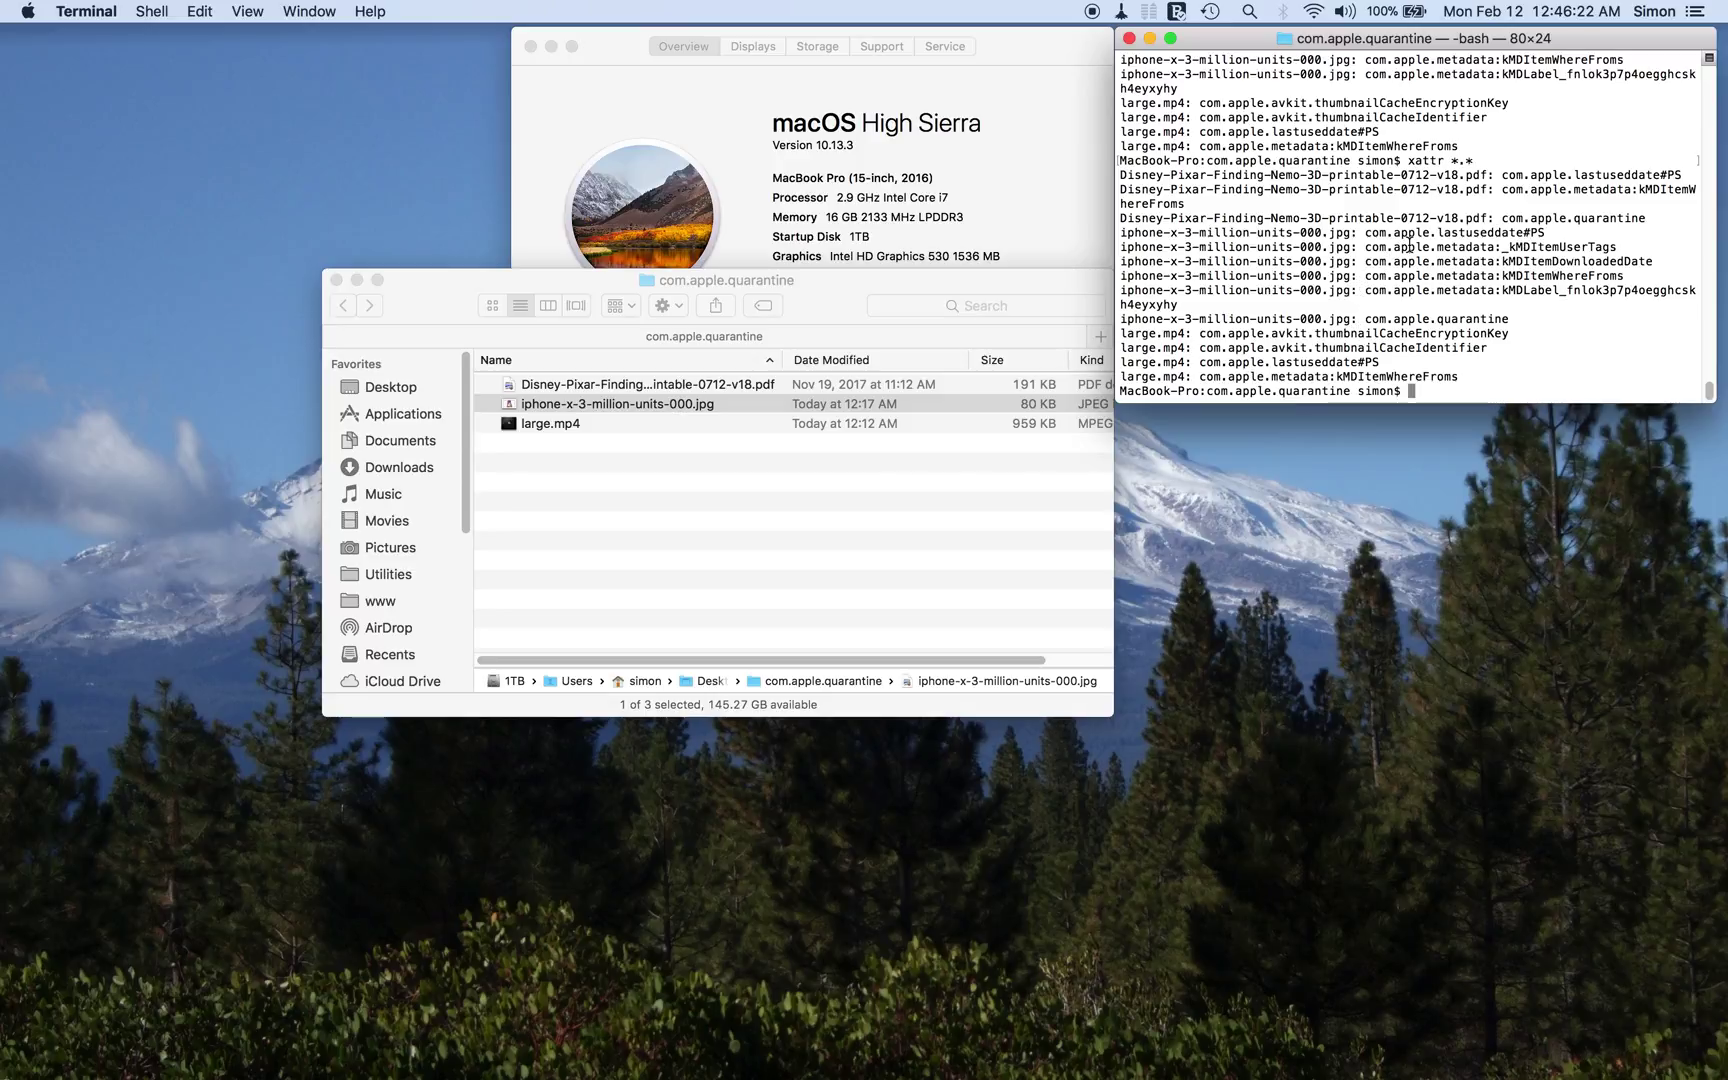
{"action": "left_click_drag", "start_coordinate": [1510, 318], "coordinate": [1105, 320]}
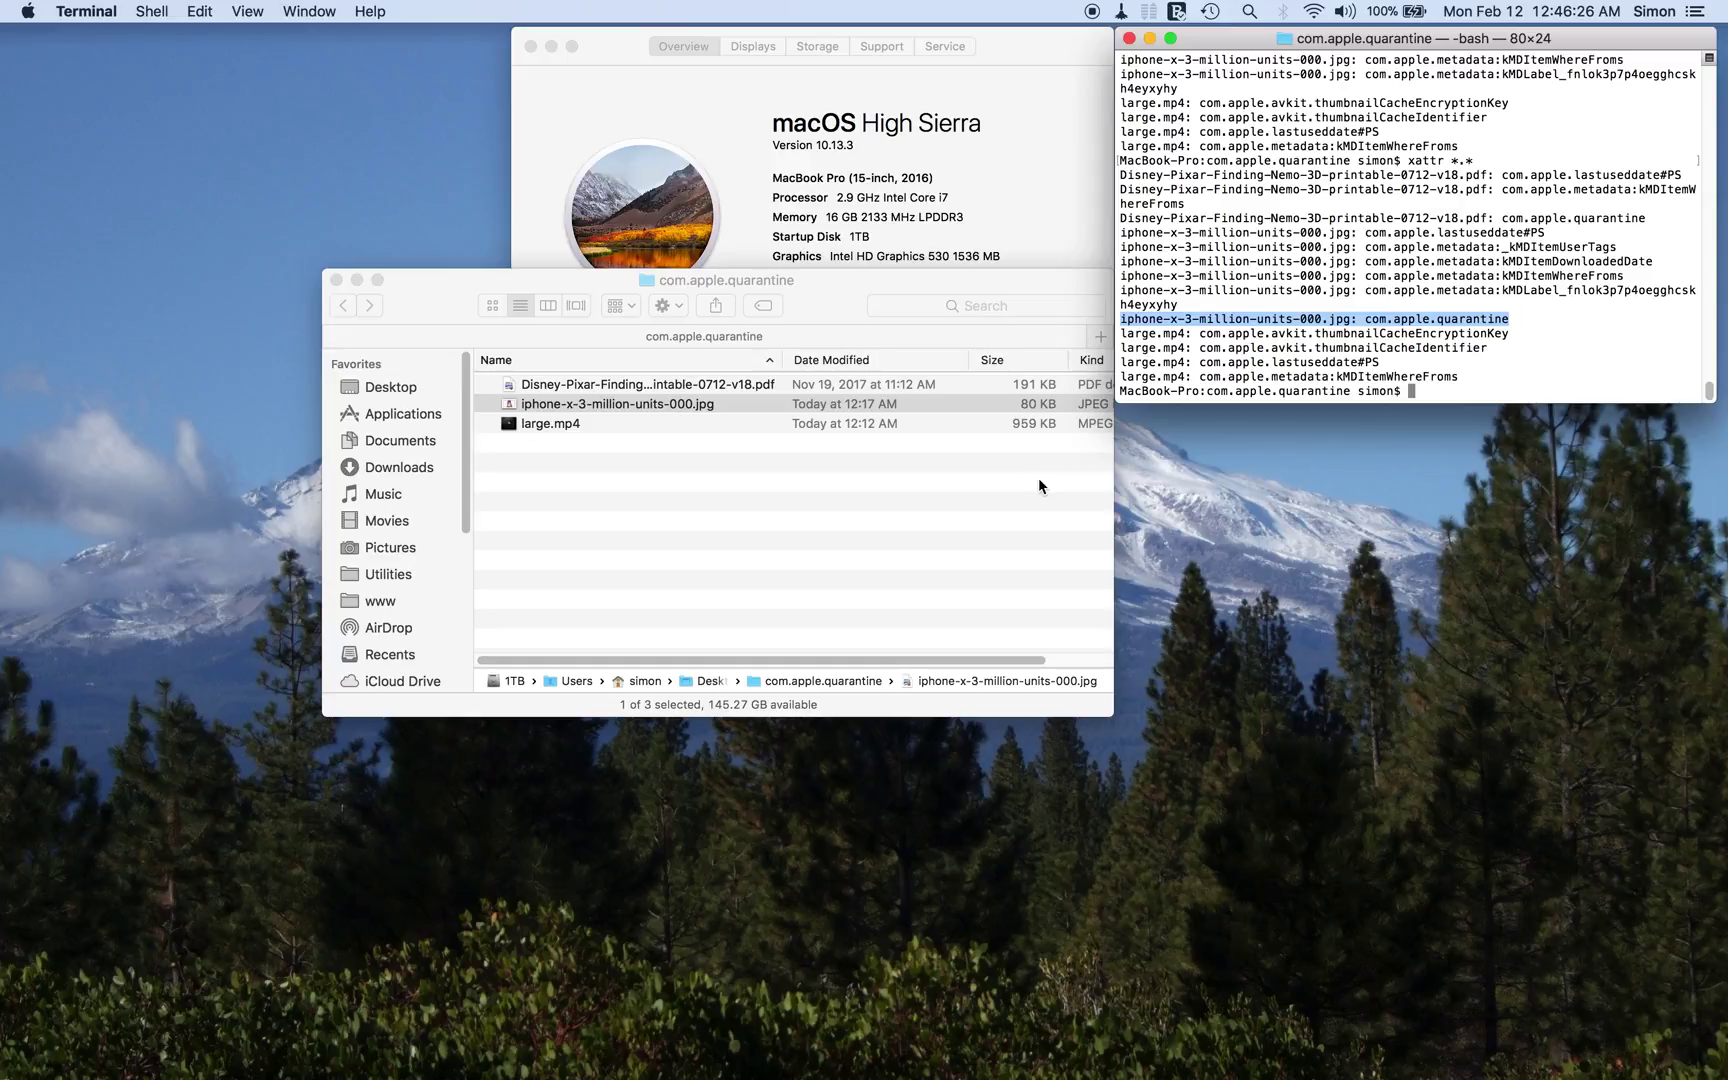
{"action": "left_click", "coordinate": [988, 535]}
{"action": "left_click", "coordinate": [907, 540]}
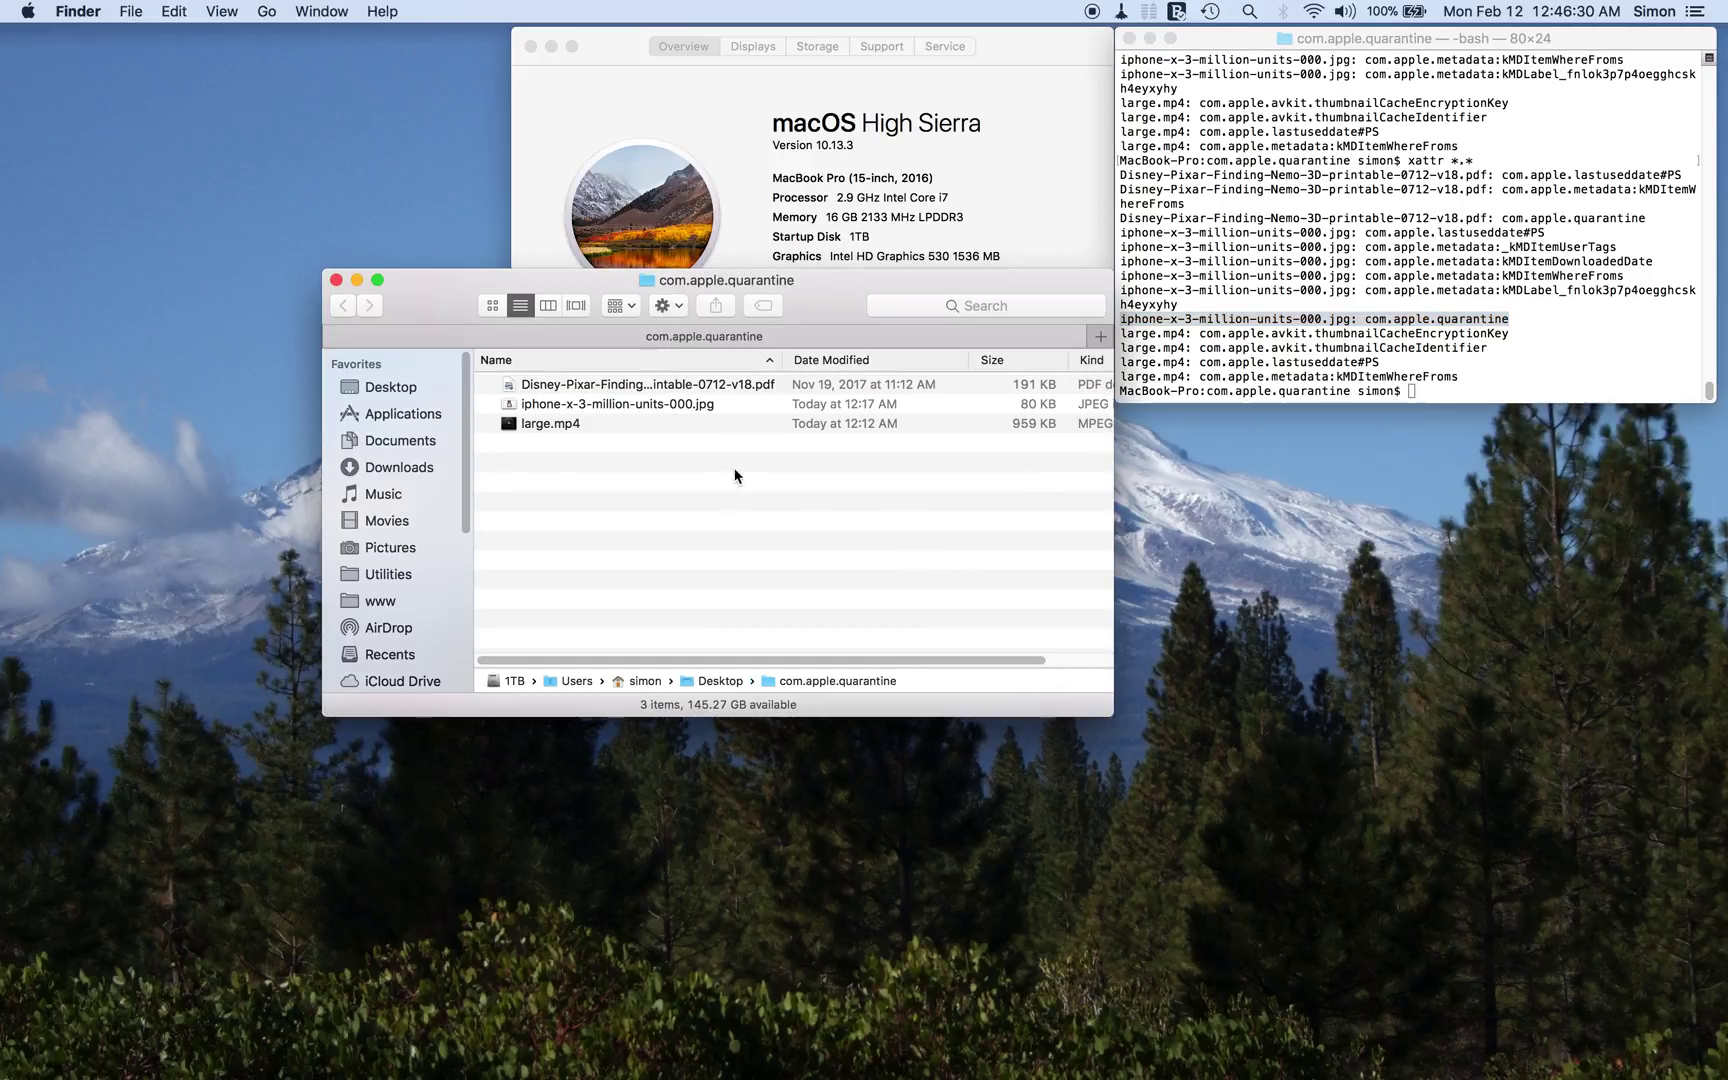
{"action": "double_click", "coordinate": [670, 400]}
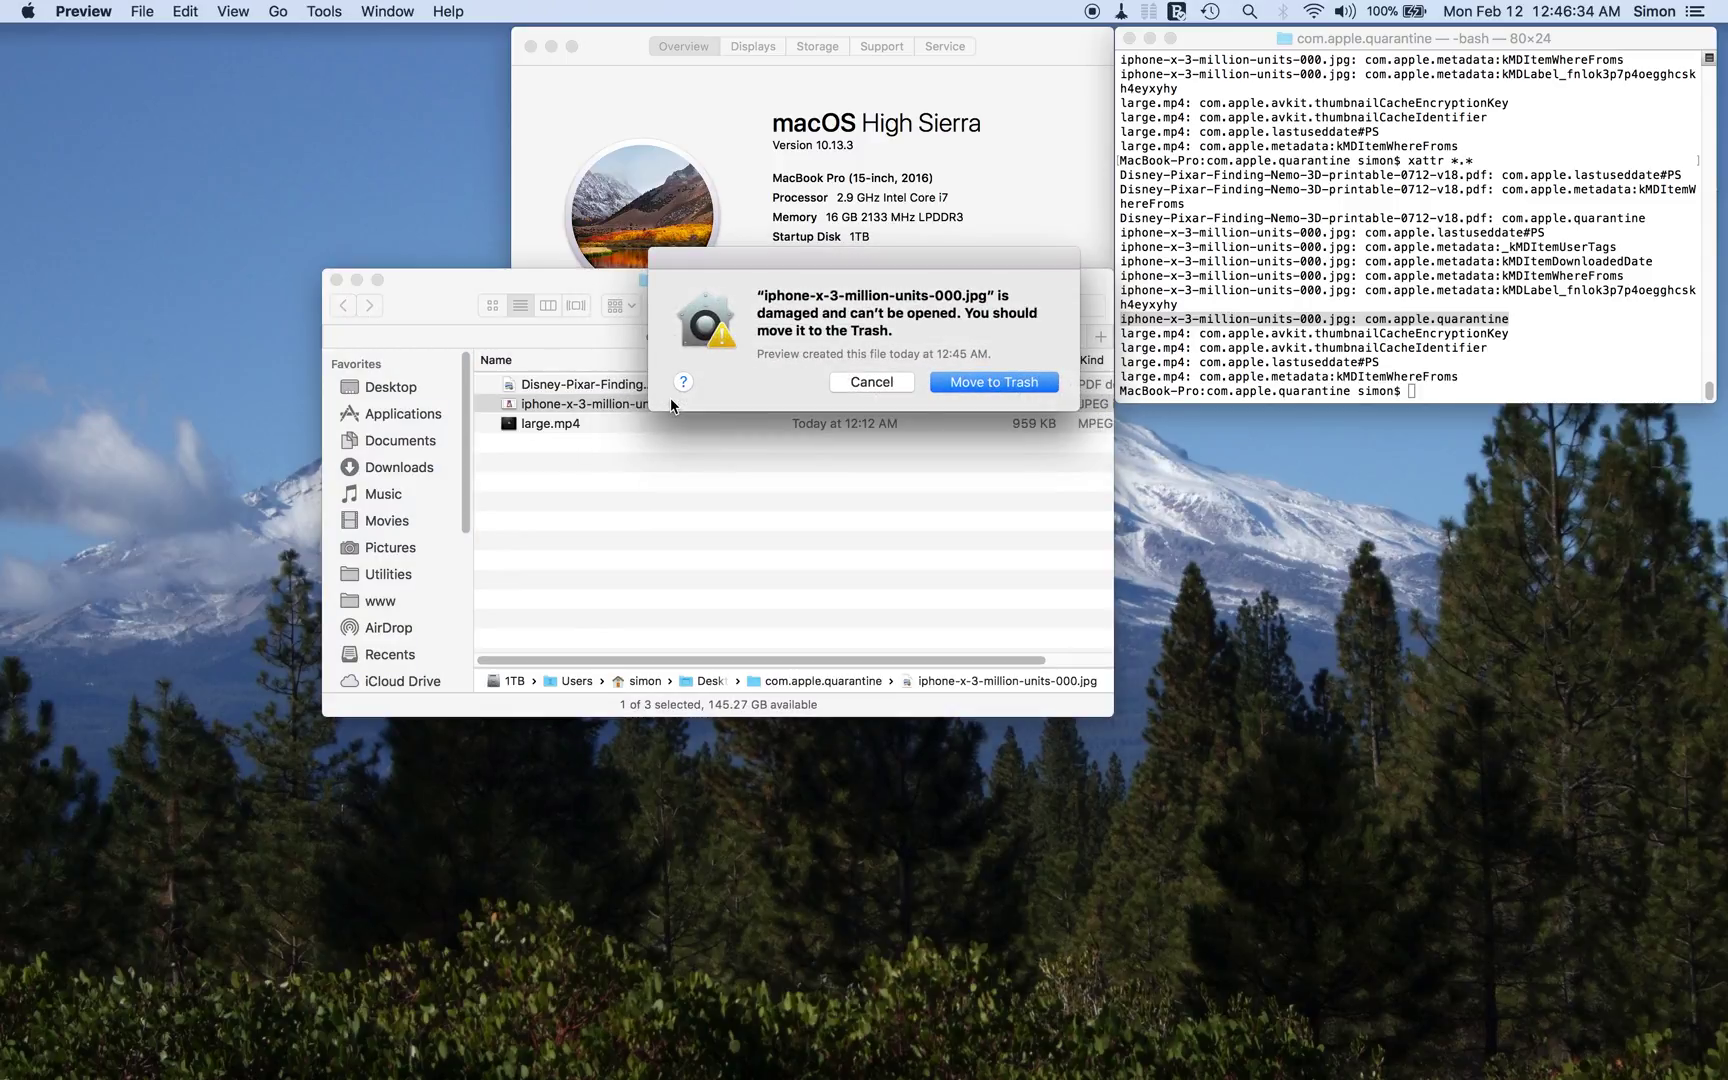
{"action": "left_click", "coordinate": [871, 382]}
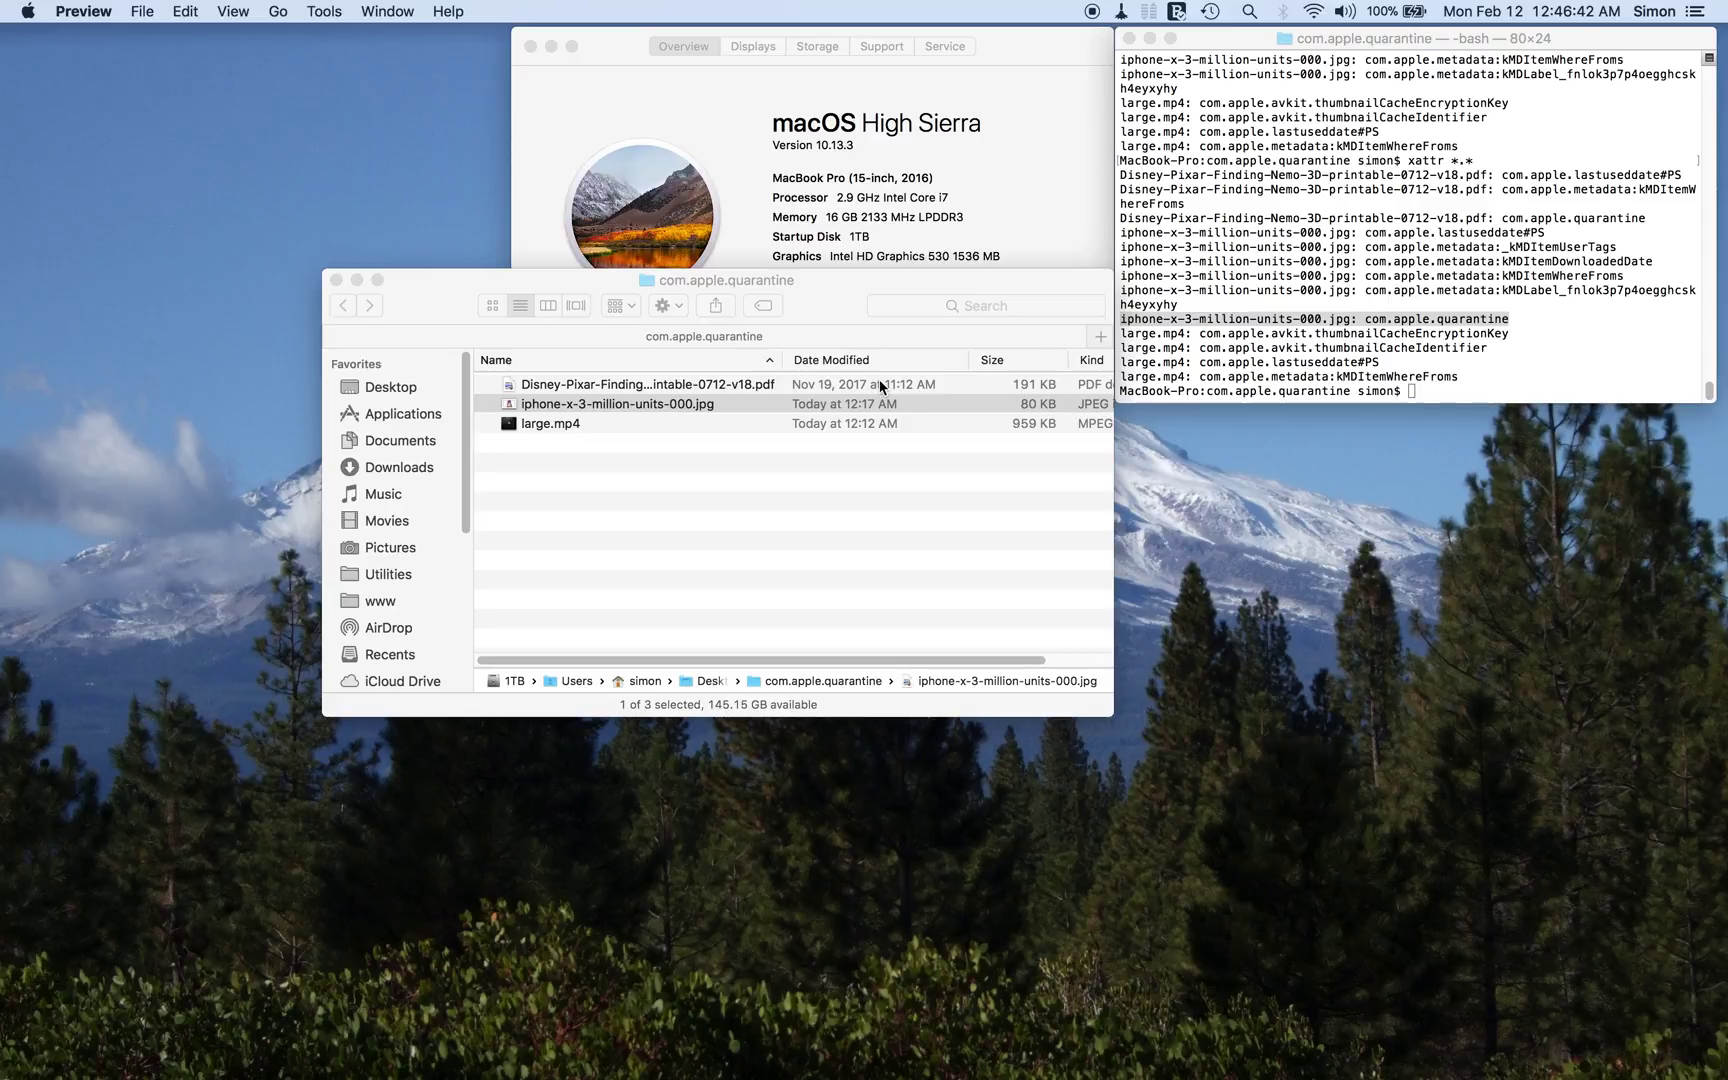
{"action": "left_click", "coordinate": [637, 485]}
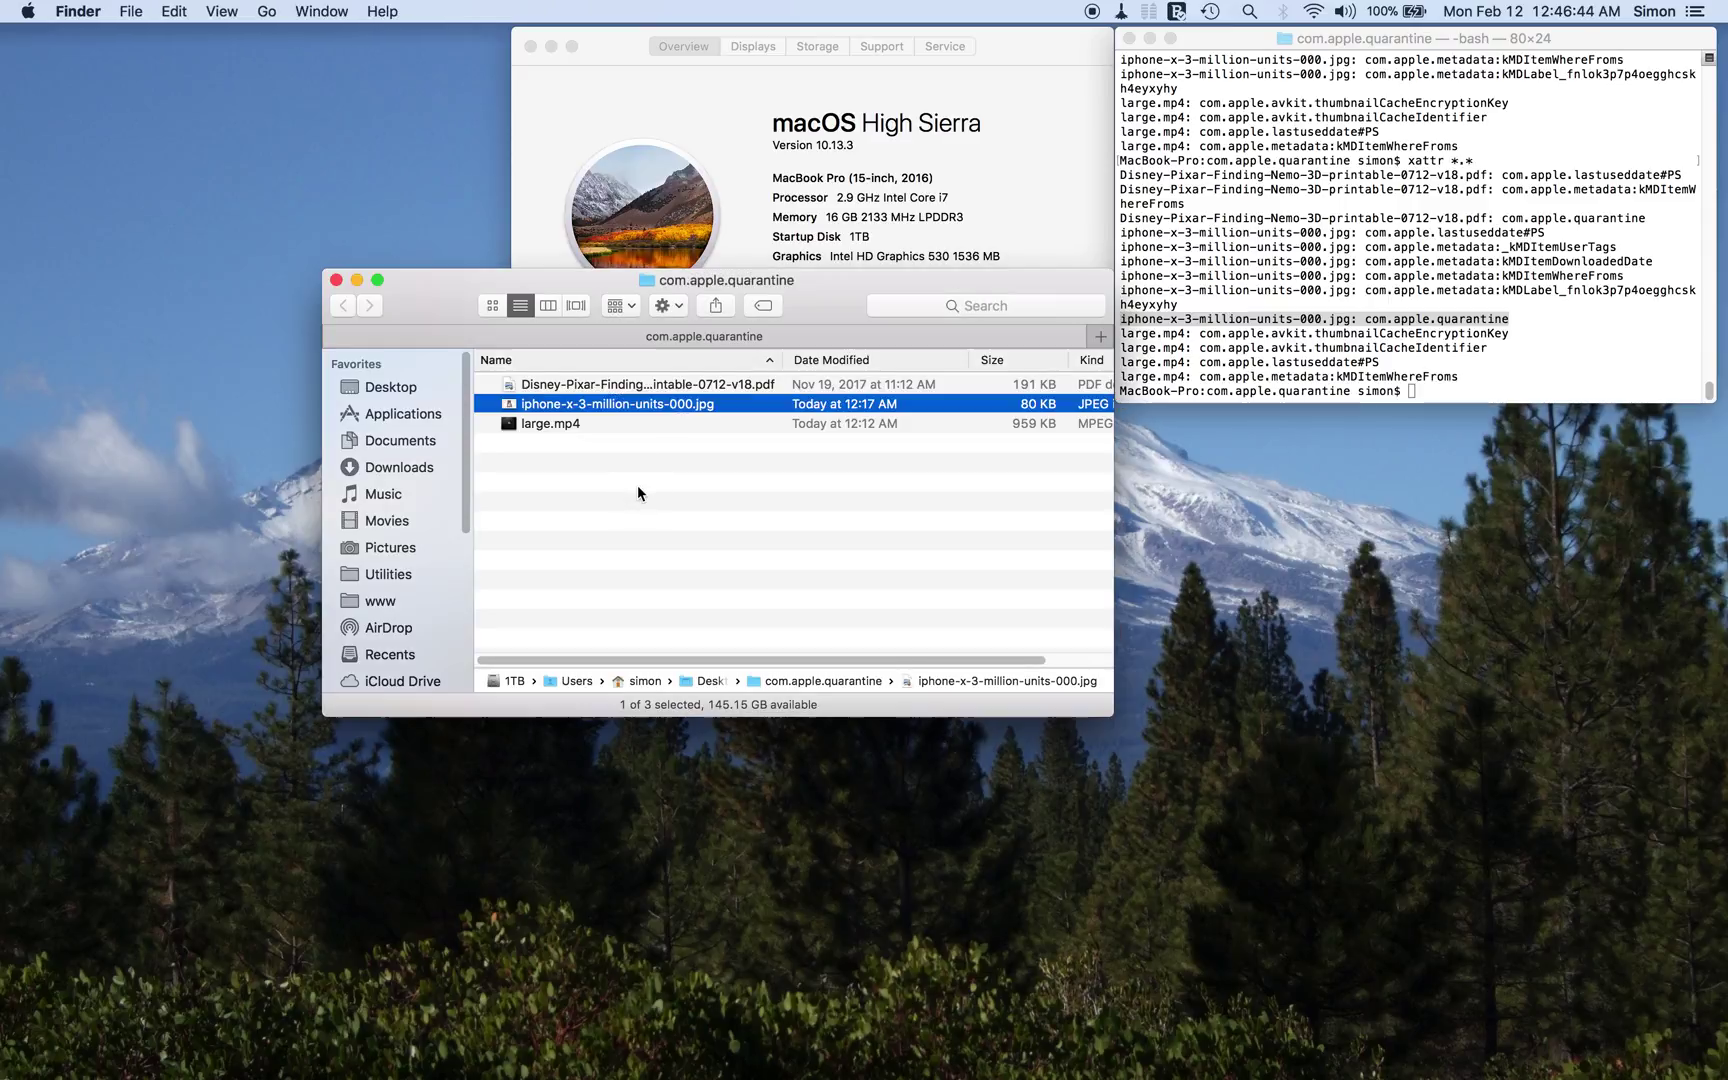
{"action": "left_click", "coordinate": [637, 485]}
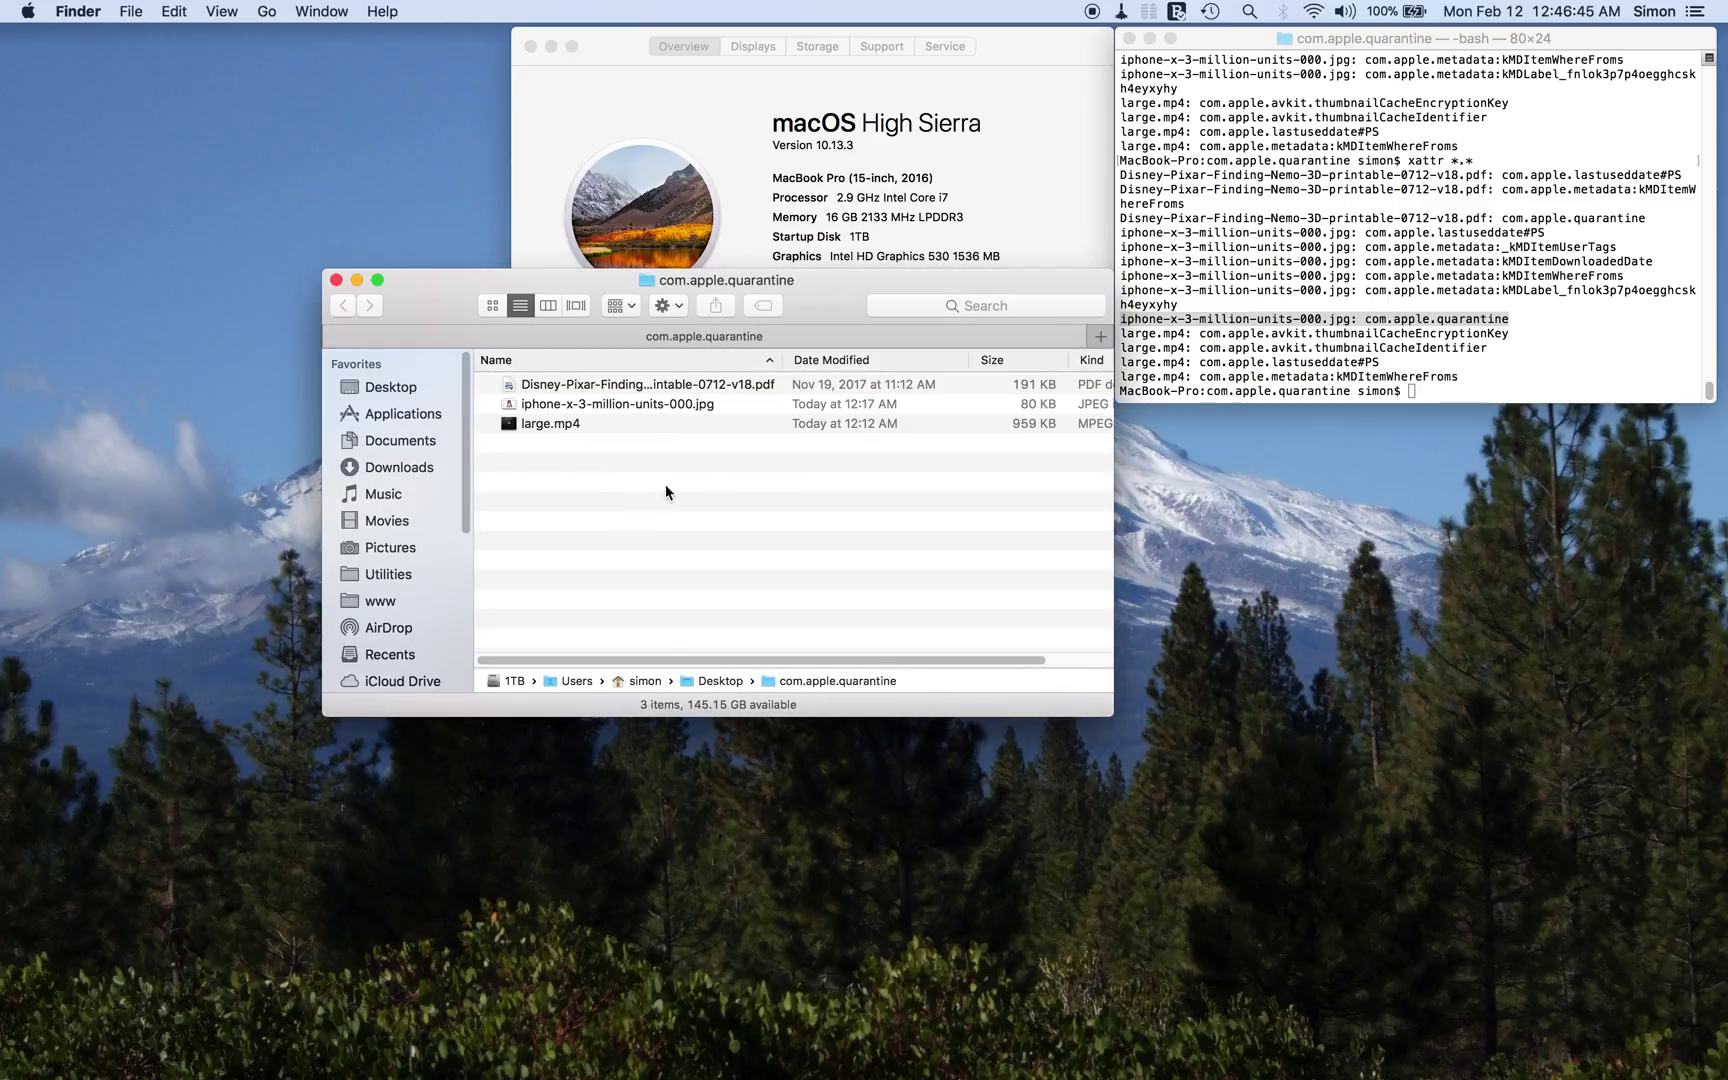
{"action": "left_click", "coordinate": [1135, 345]}
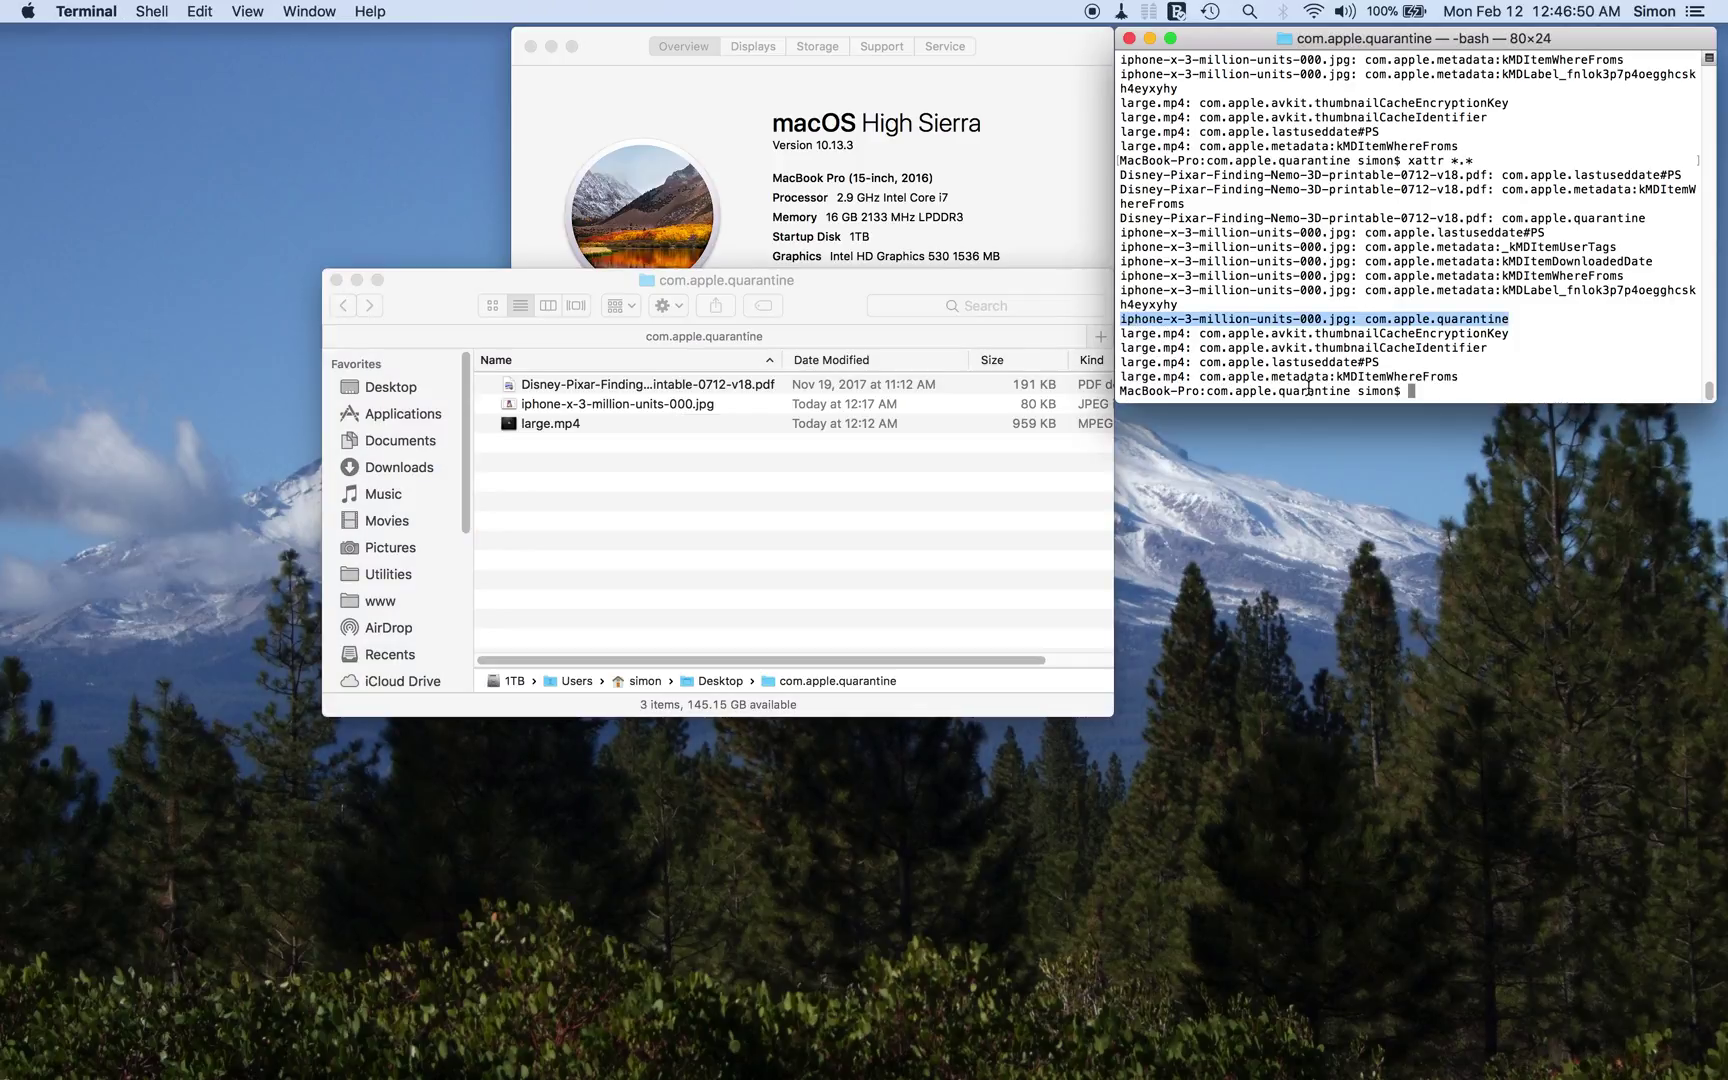
Open large.mp4 in QuickTime Player, play it, then close the window and quit
{"action": "left_click", "coordinate": [510, 427]}
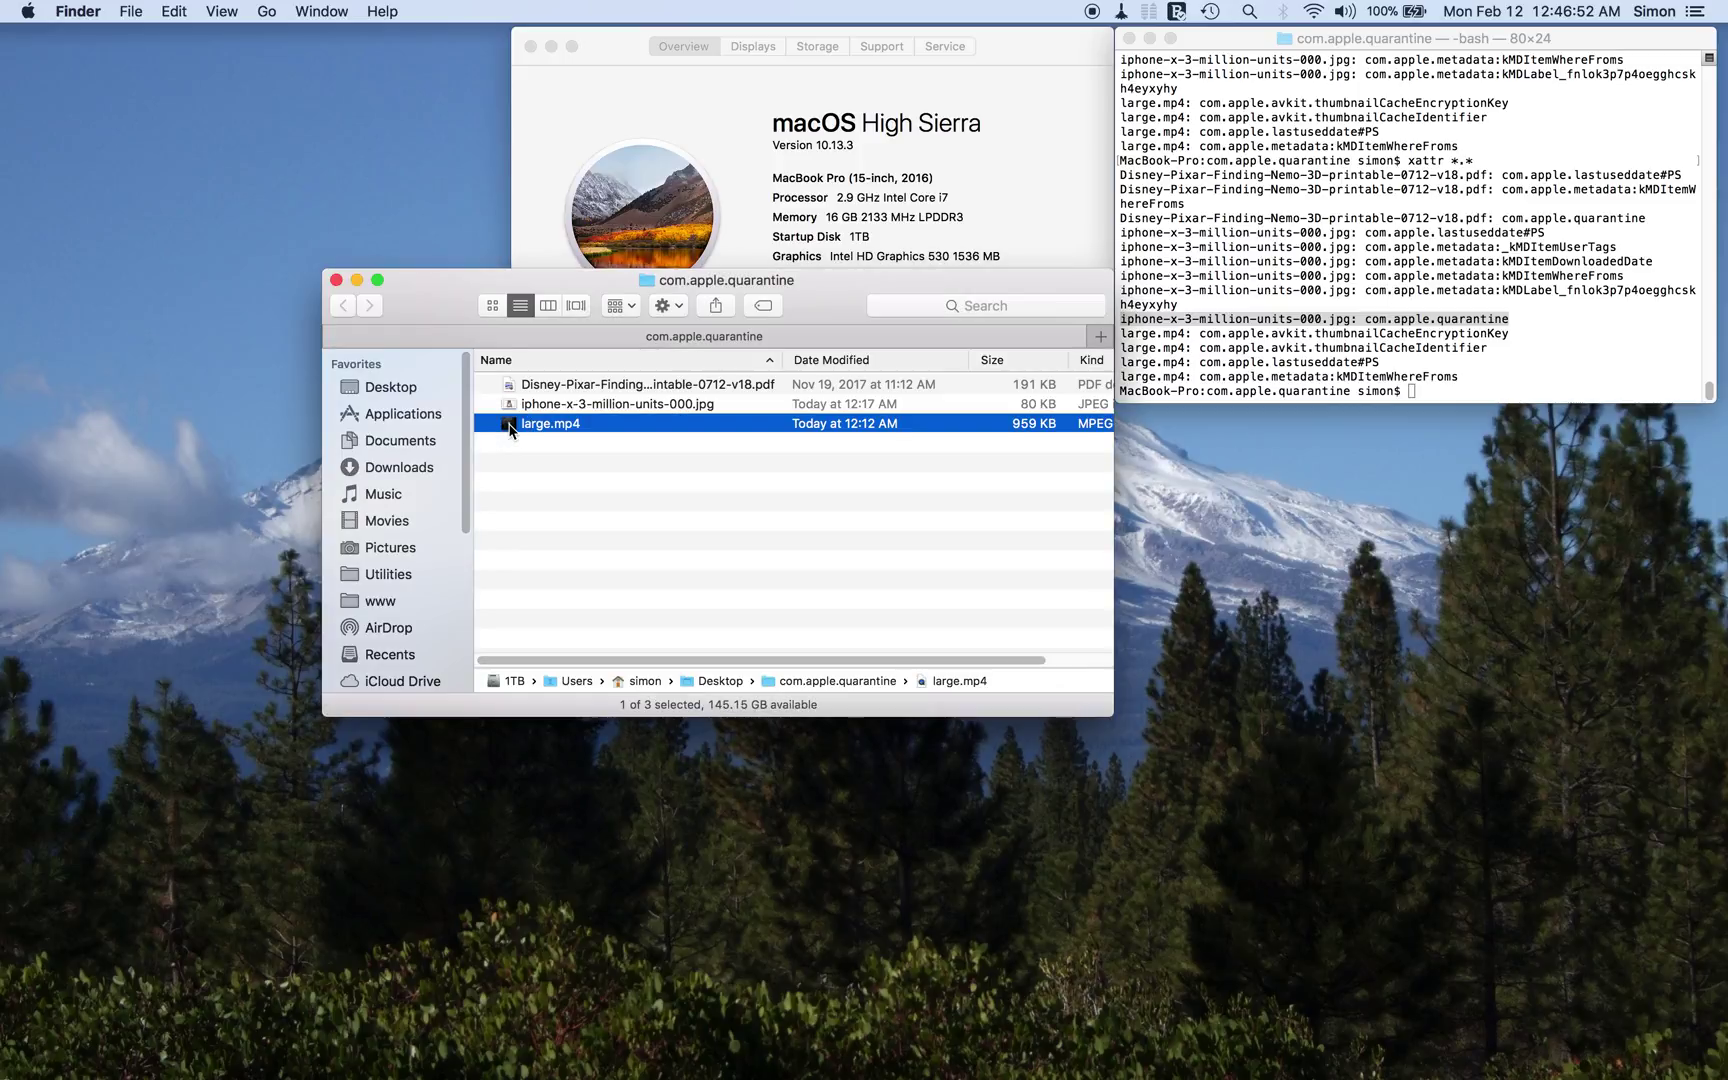
{"action": "double_click", "coordinate": [510, 426]}
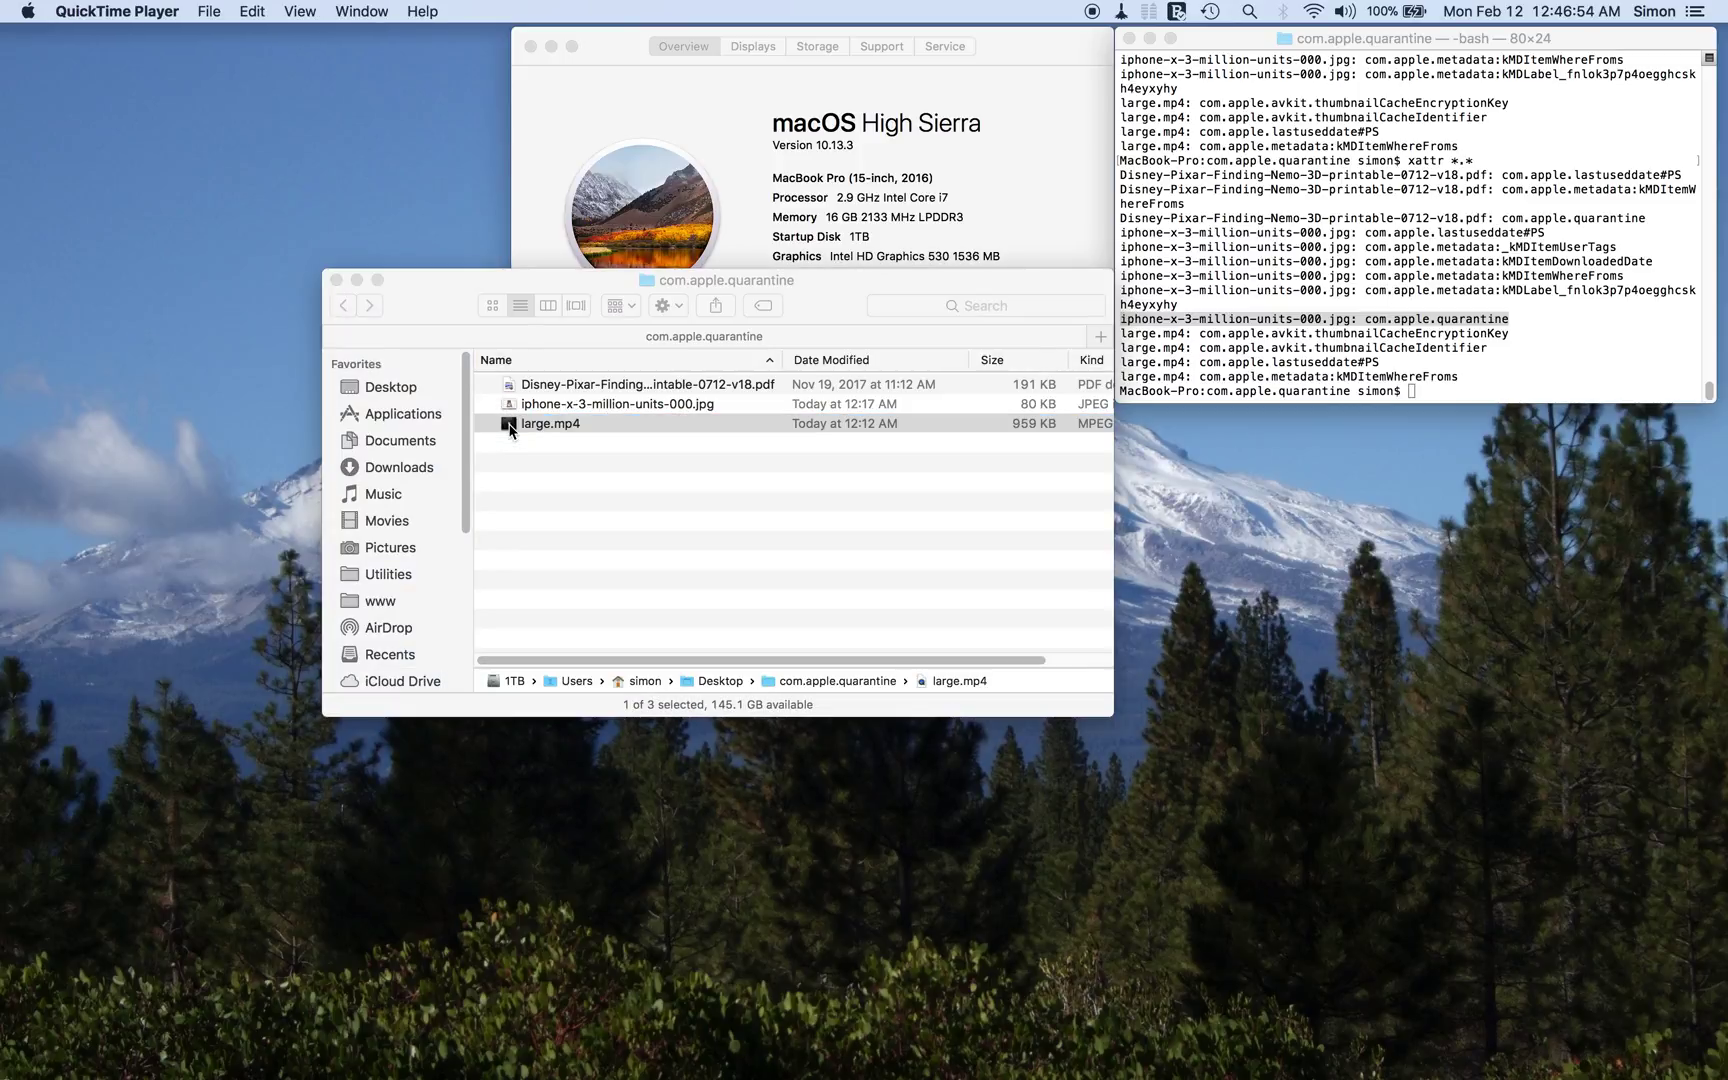
{"action": "left_click", "coordinate": [290, 428]}
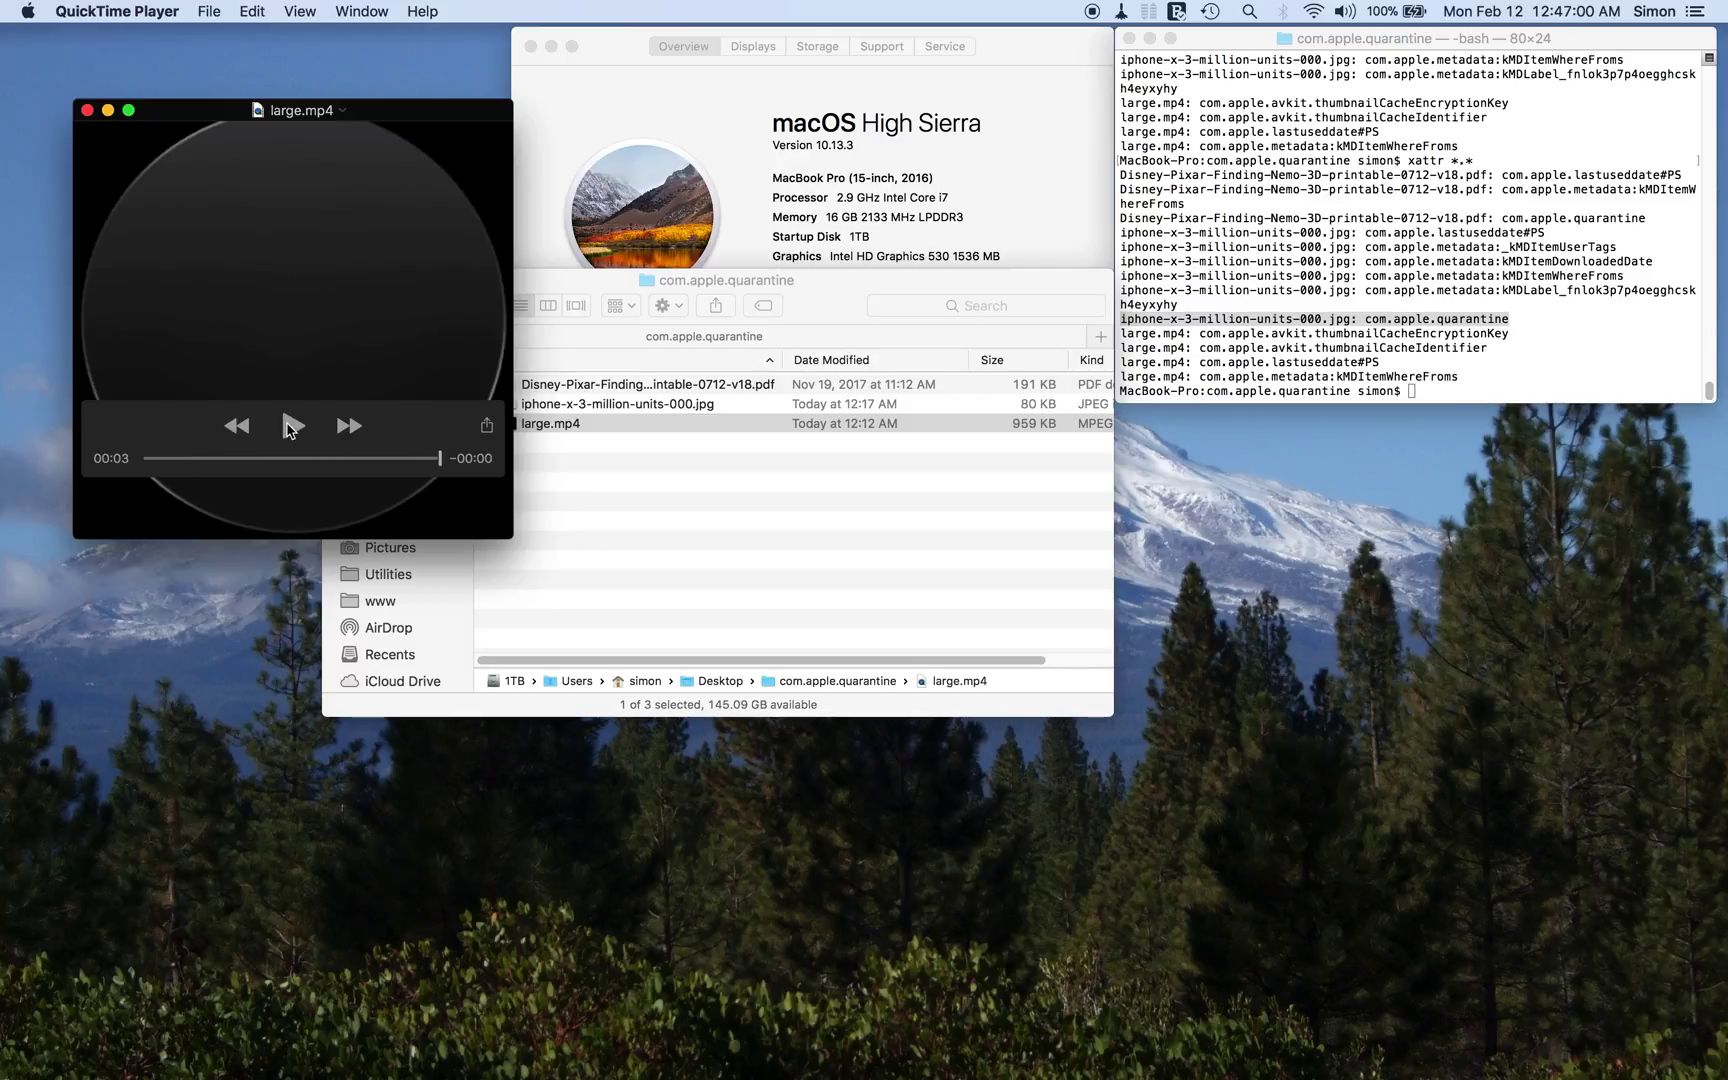
{"action": "left_click", "coordinate": [87, 111]}
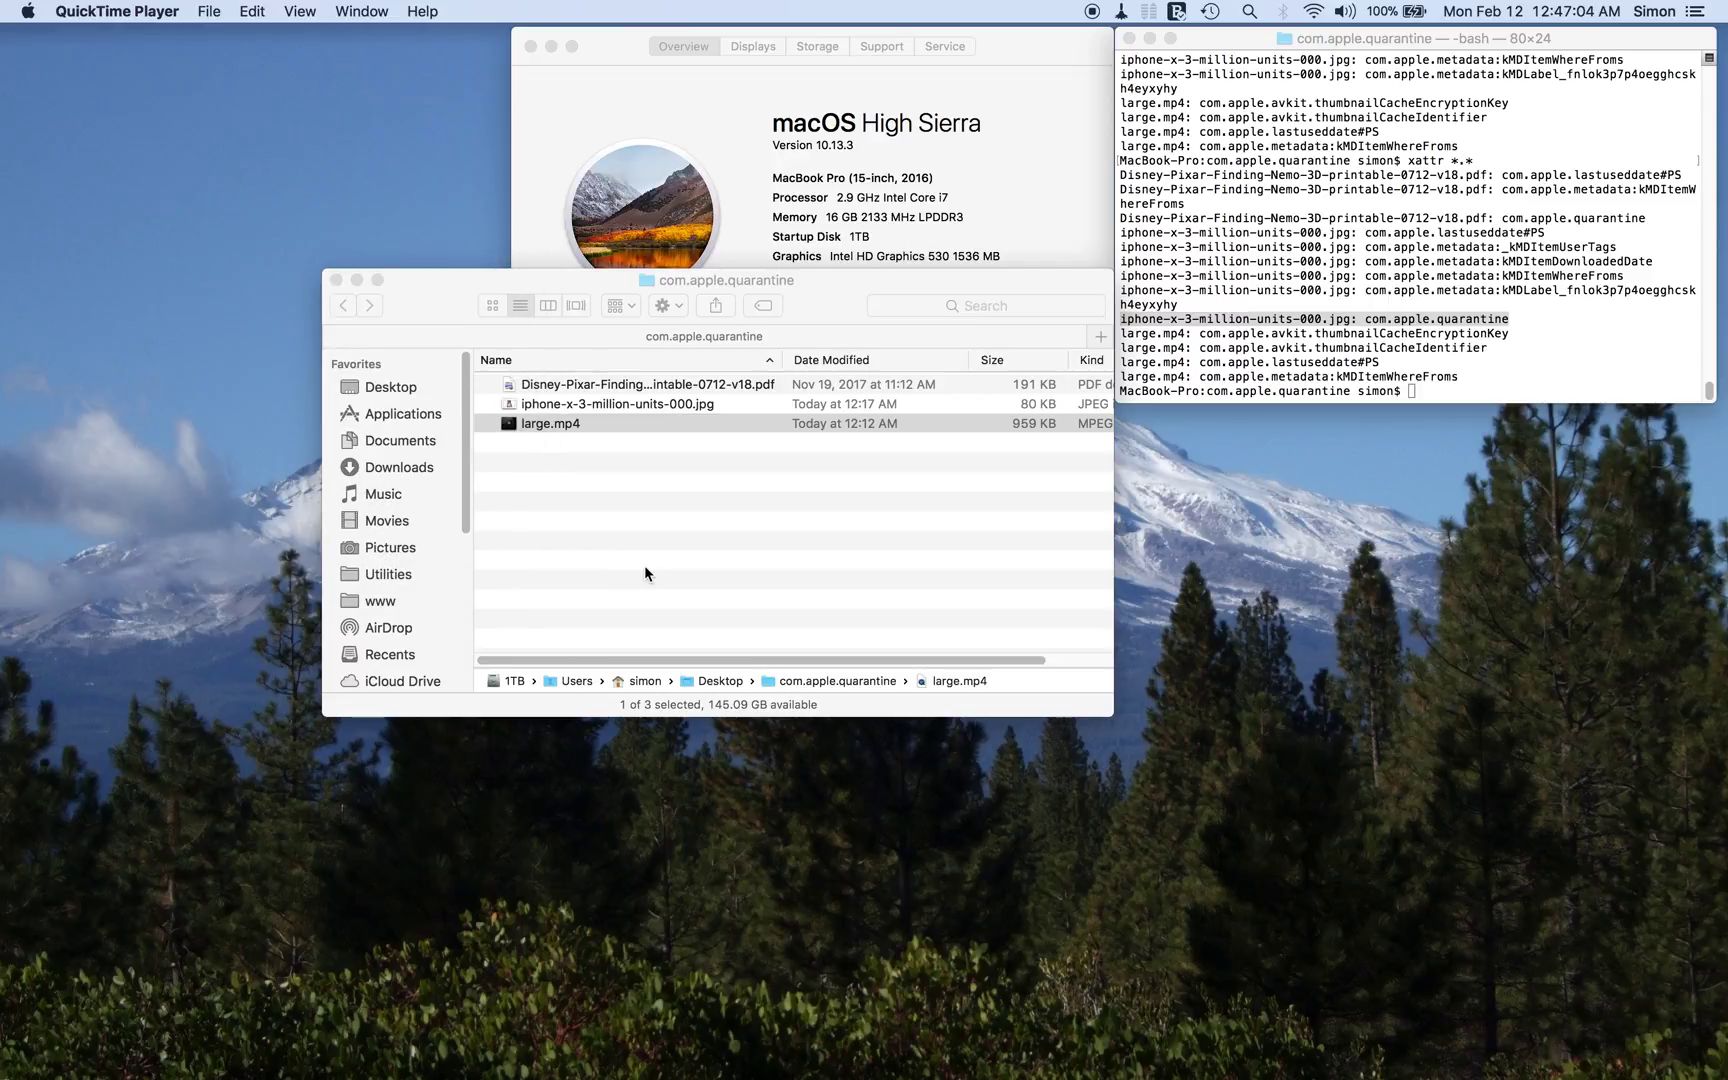
{"action": "key", "text": "super+q"}
Rerun xattr *.* and highlight the com.apple.quarantine line now on large.mp4
{"action": "left_click", "coordinate": [1286, 298]}
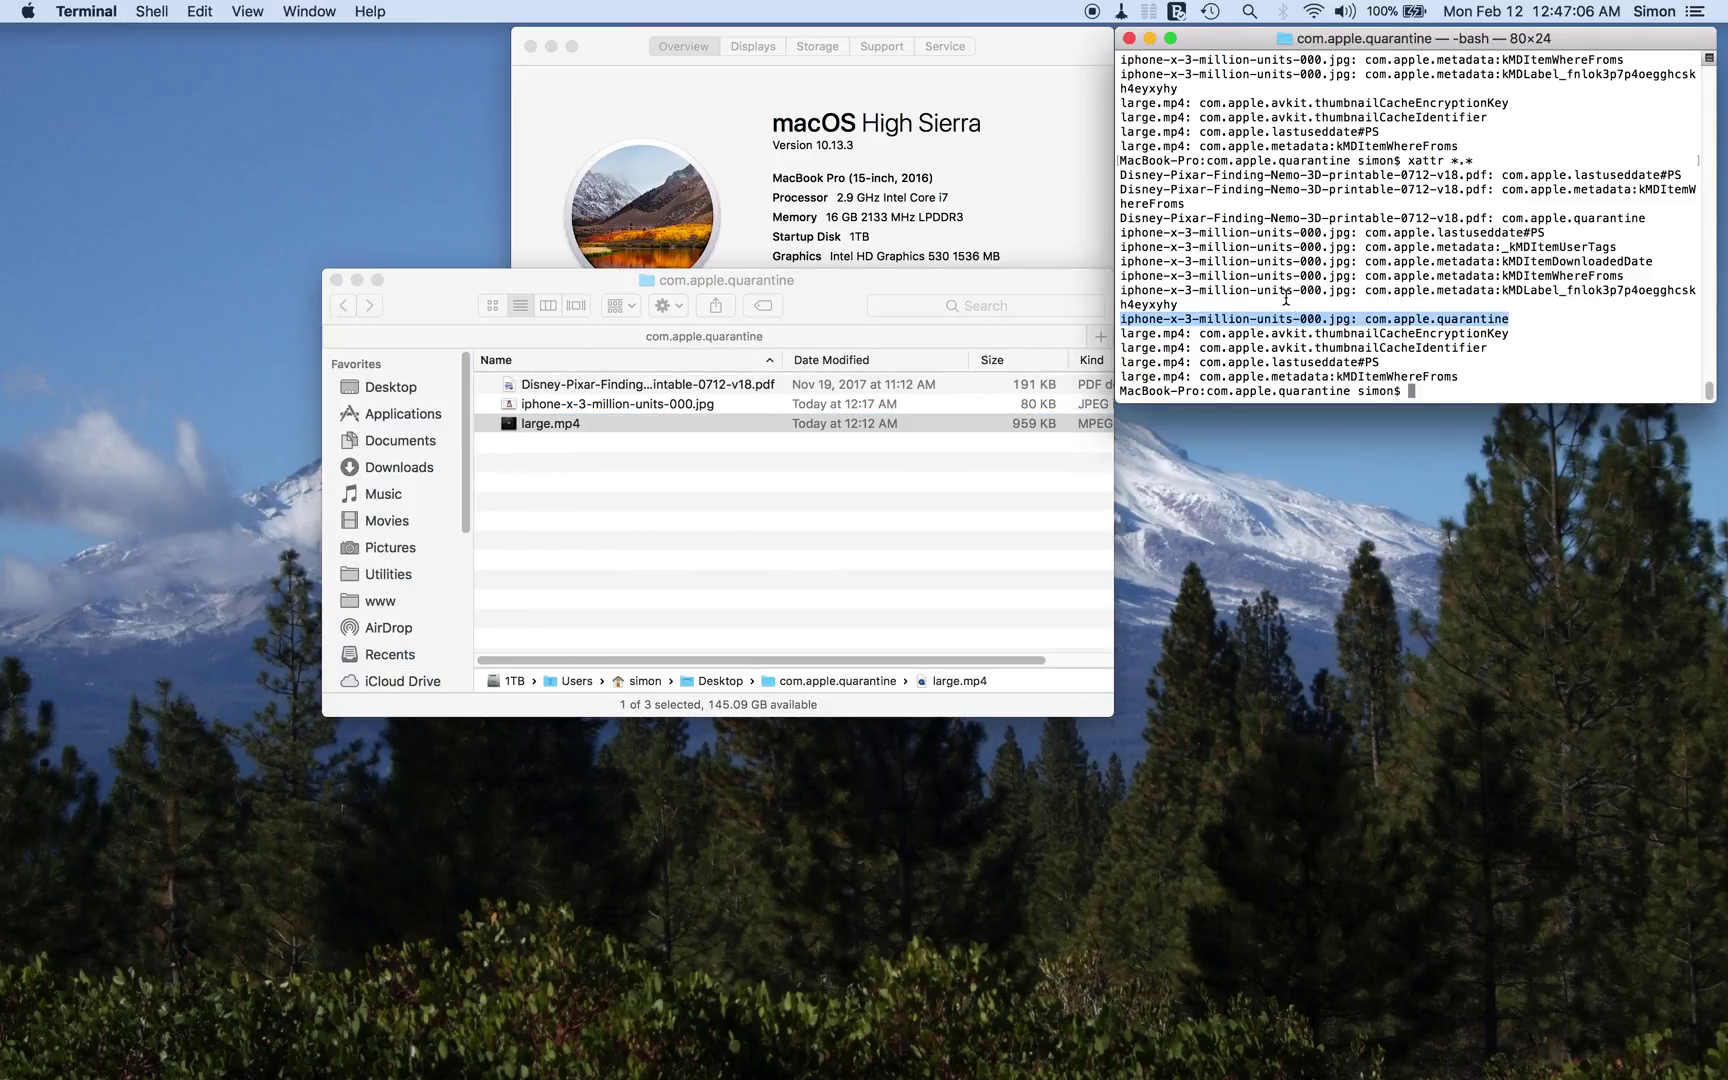
{"action": "key", "text": "Up"}
{"action": "key", "text": "Return"}
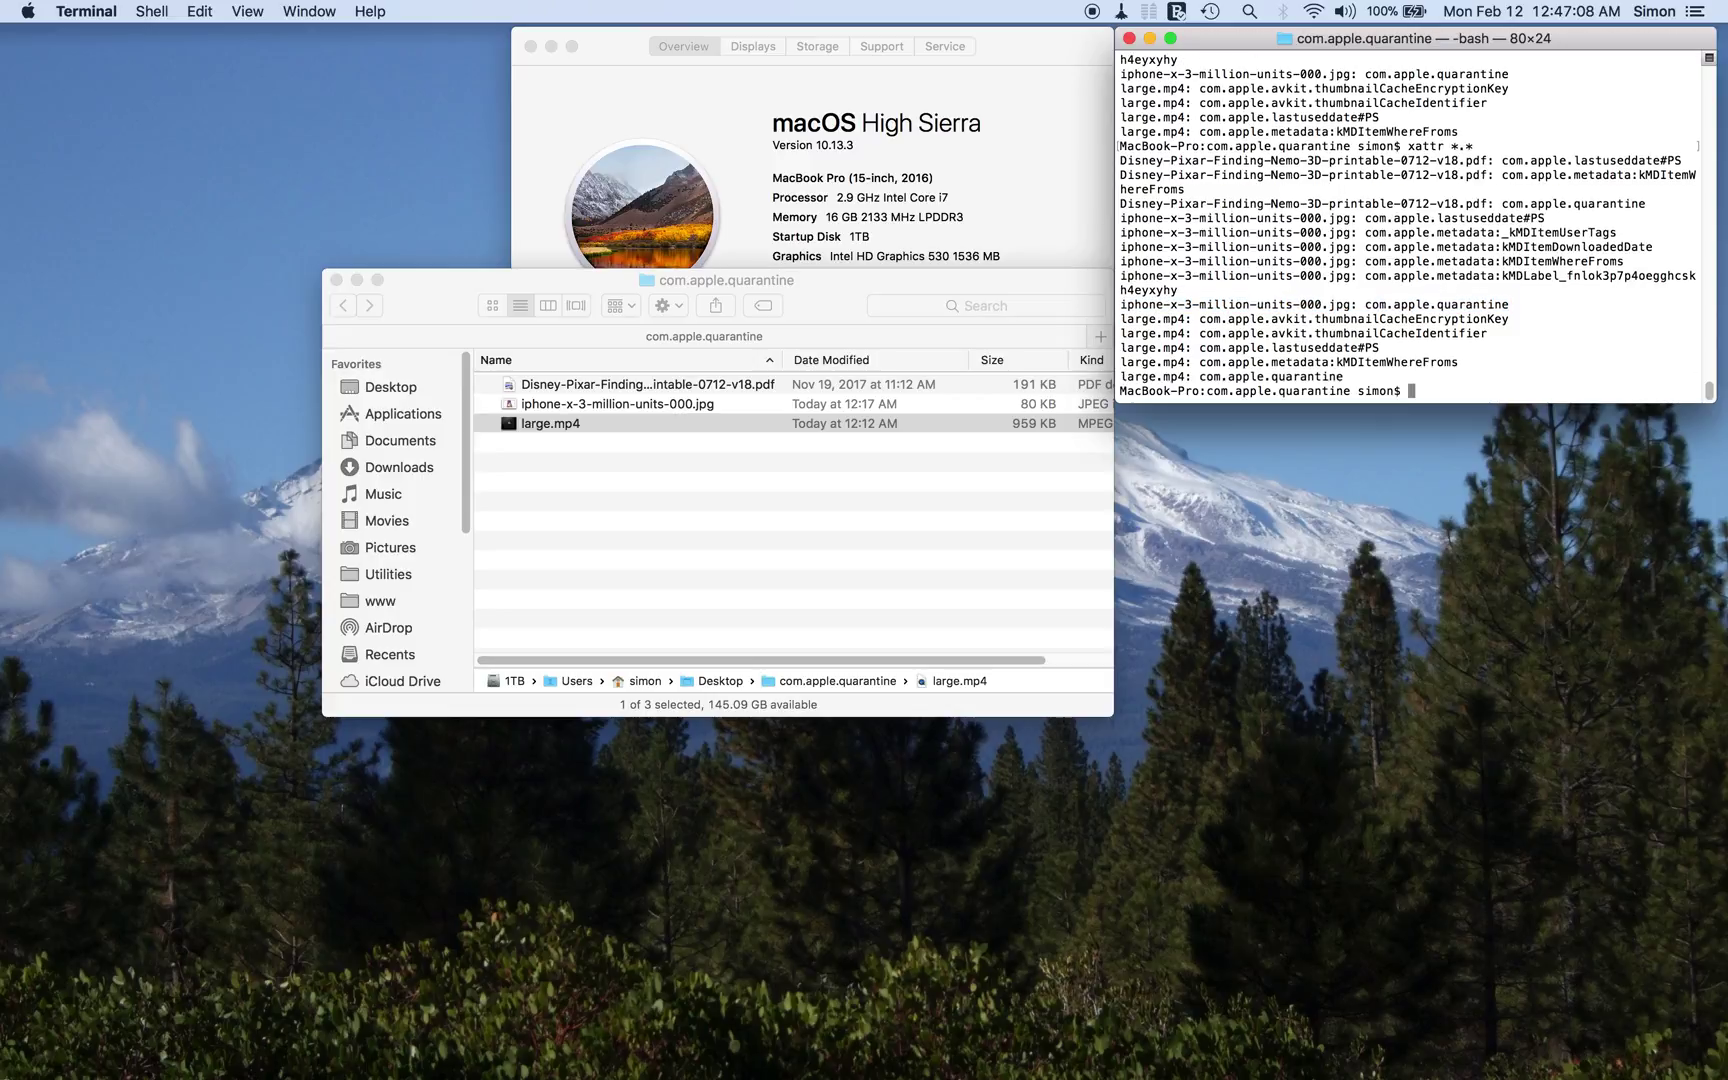
{"action": "left_click_drag", "start_coordinate": [1122, 377], "coordinate": [1372, 380]}
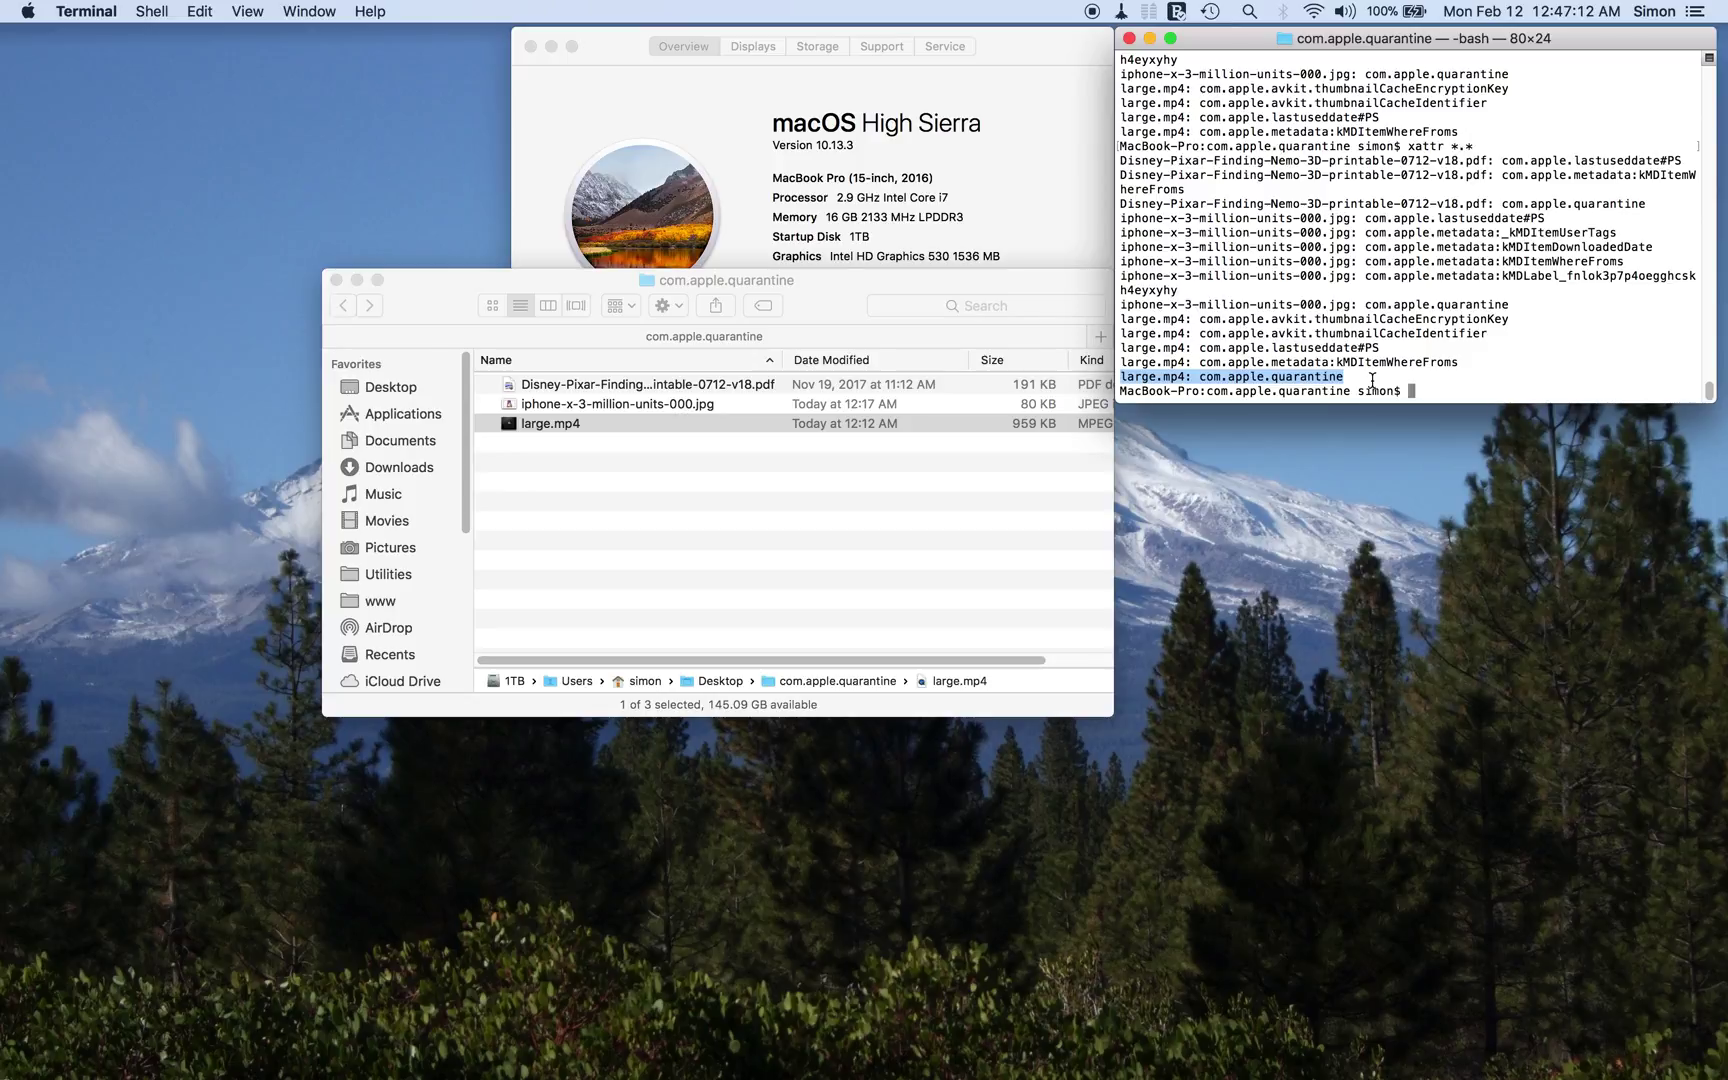
Reopen large.mp4, dismiss the damaged-file warning, and point out the thumbnail cache attribute
{"action": "left_click", "coordinate": [848, 523]}
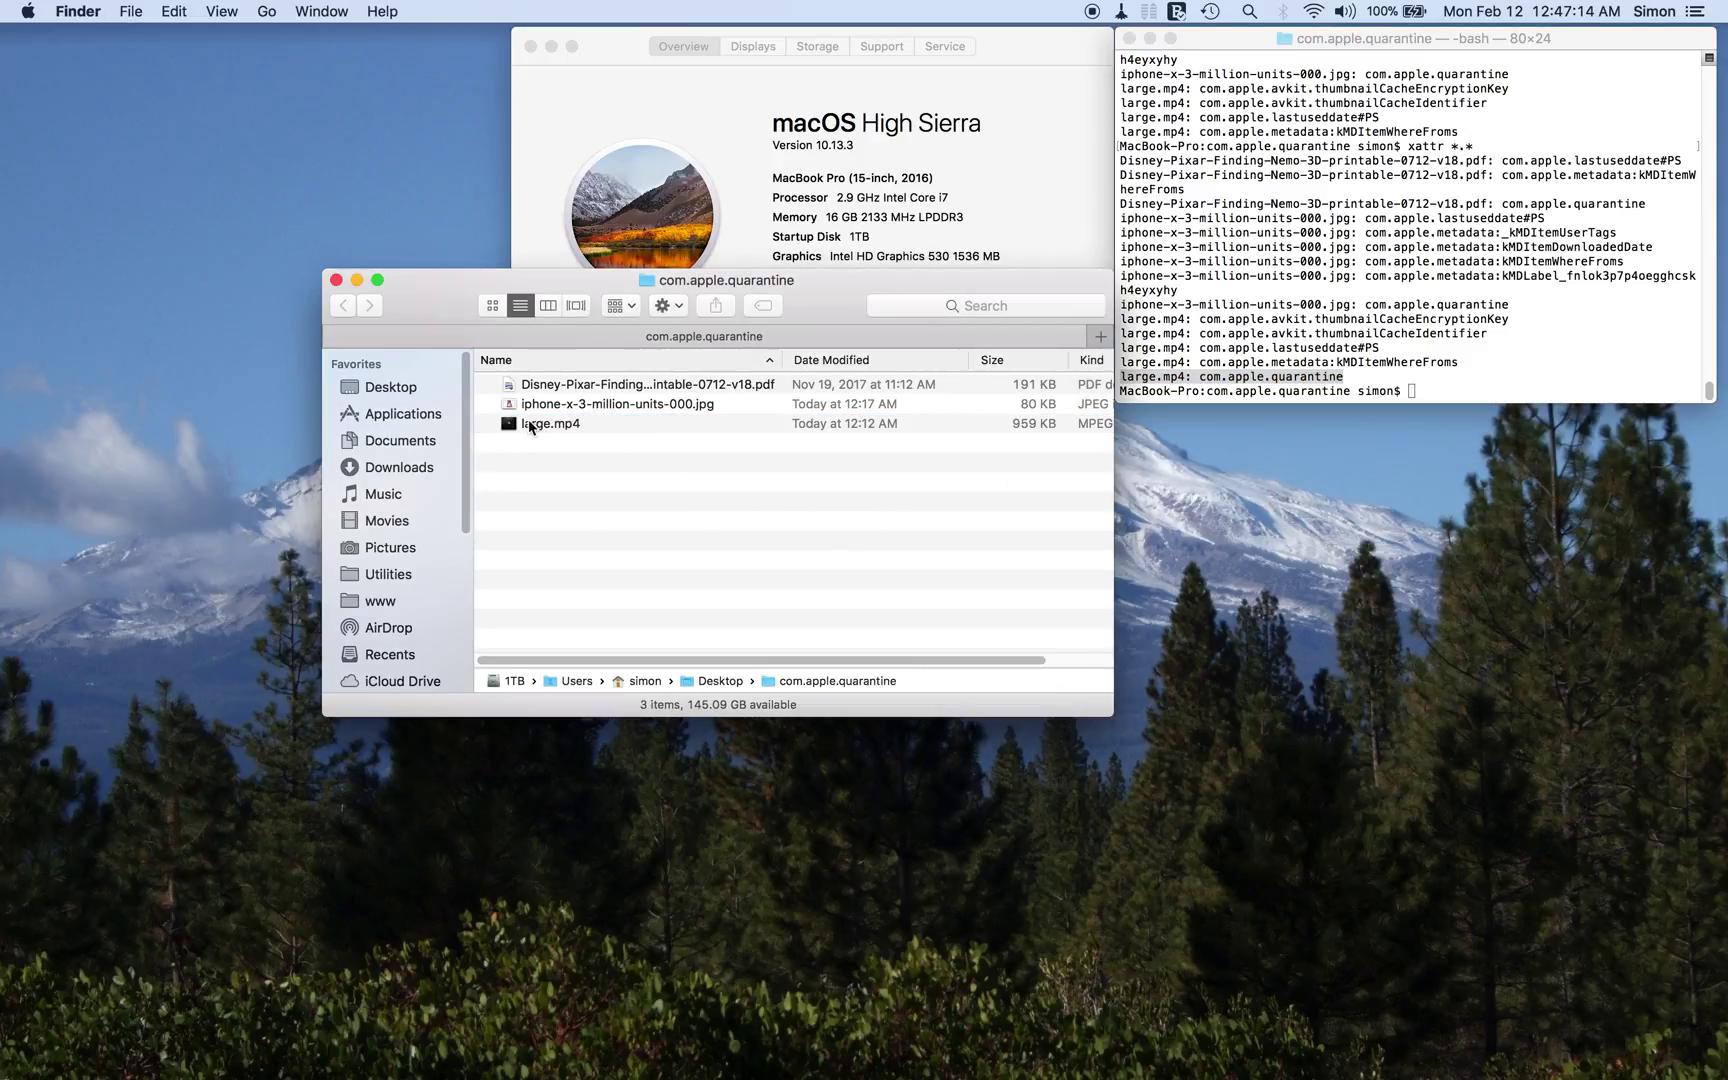
{"action": "double_click", "coordinate": [527, 422]}
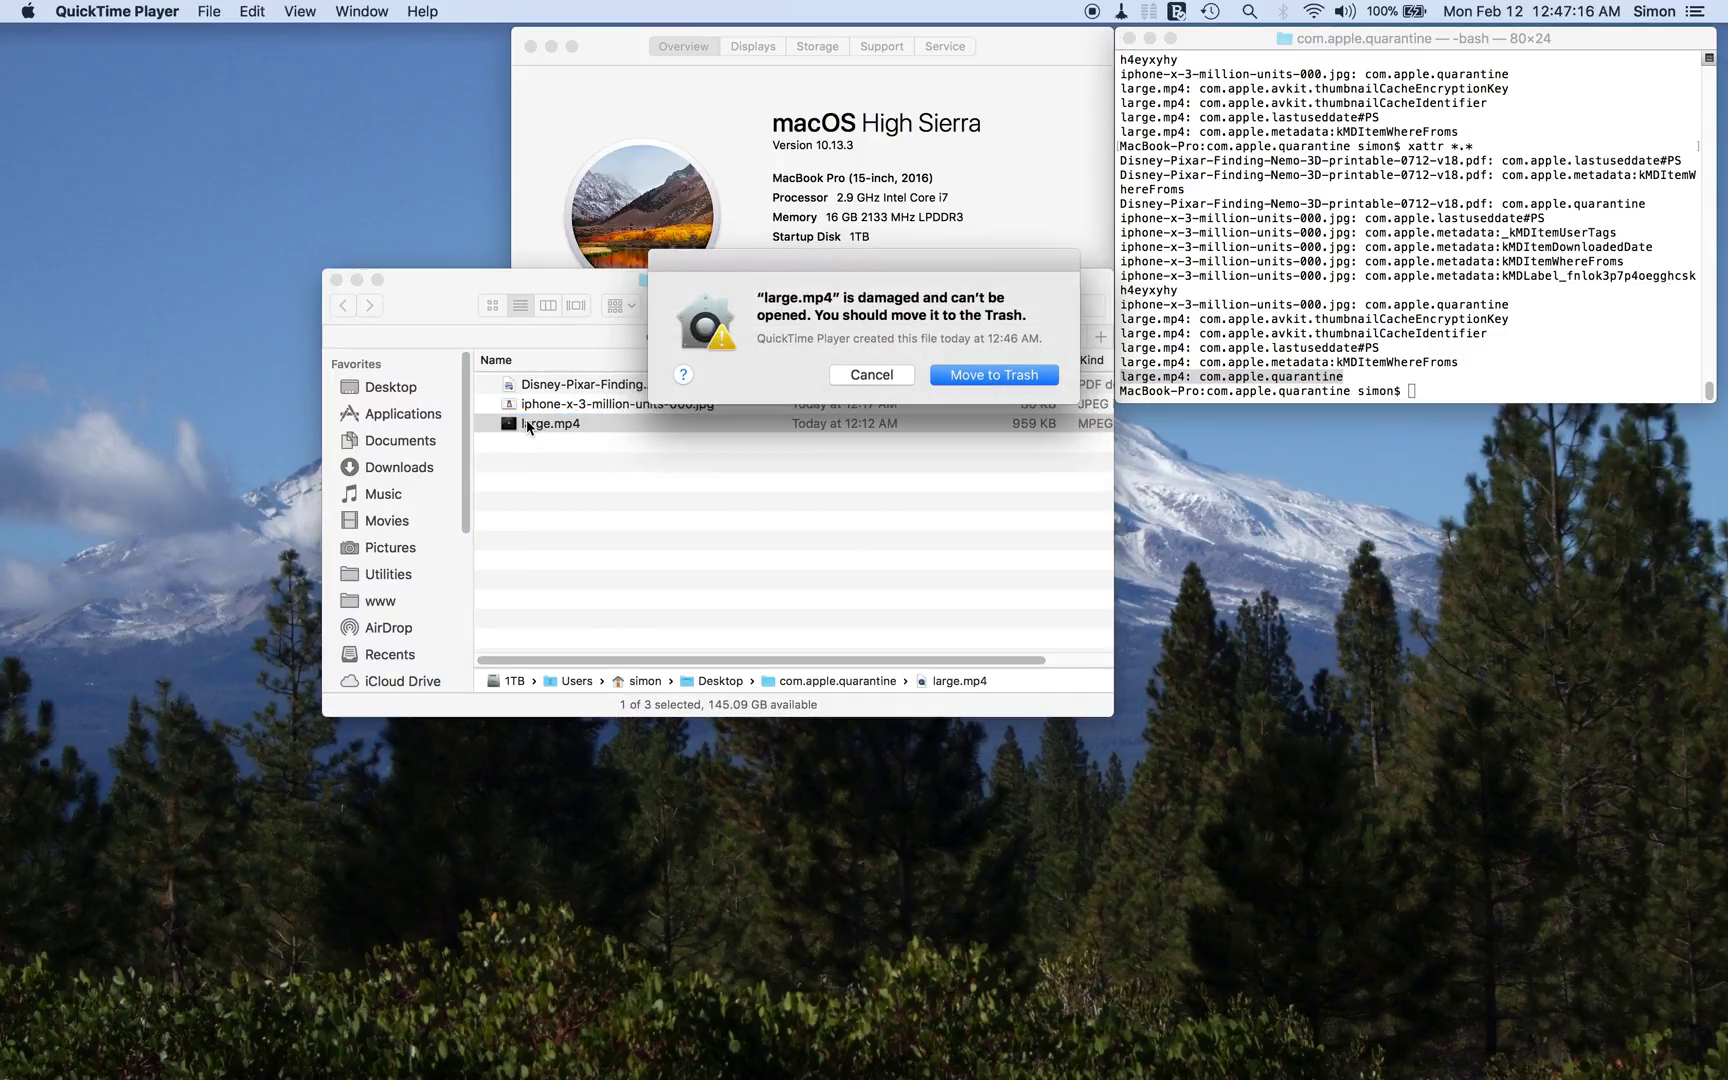
{"action": "left_click", "coordinate": [866, 376]}
{"action": "left_click", "coordinate": [1340, 333]}
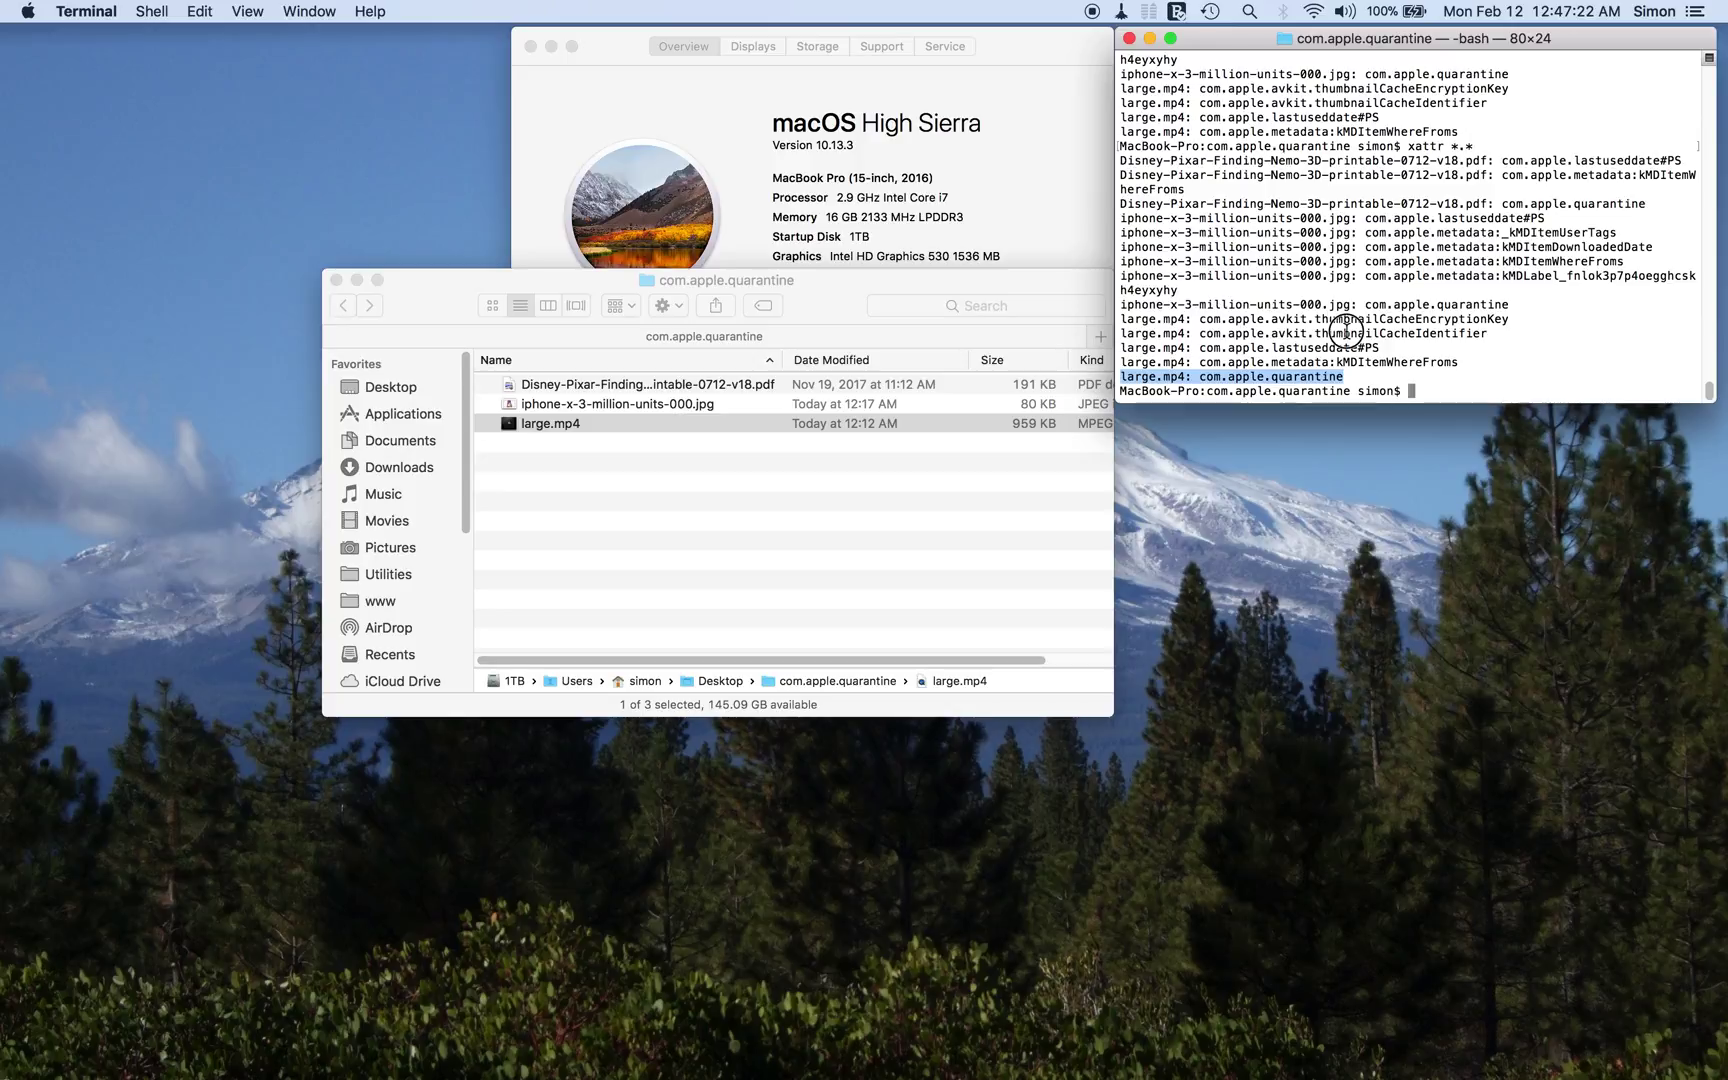
{"action": "double_click", "coordinate": [1346, 333]}
{"action": "left_click", "coordinate": [1346, 333]}
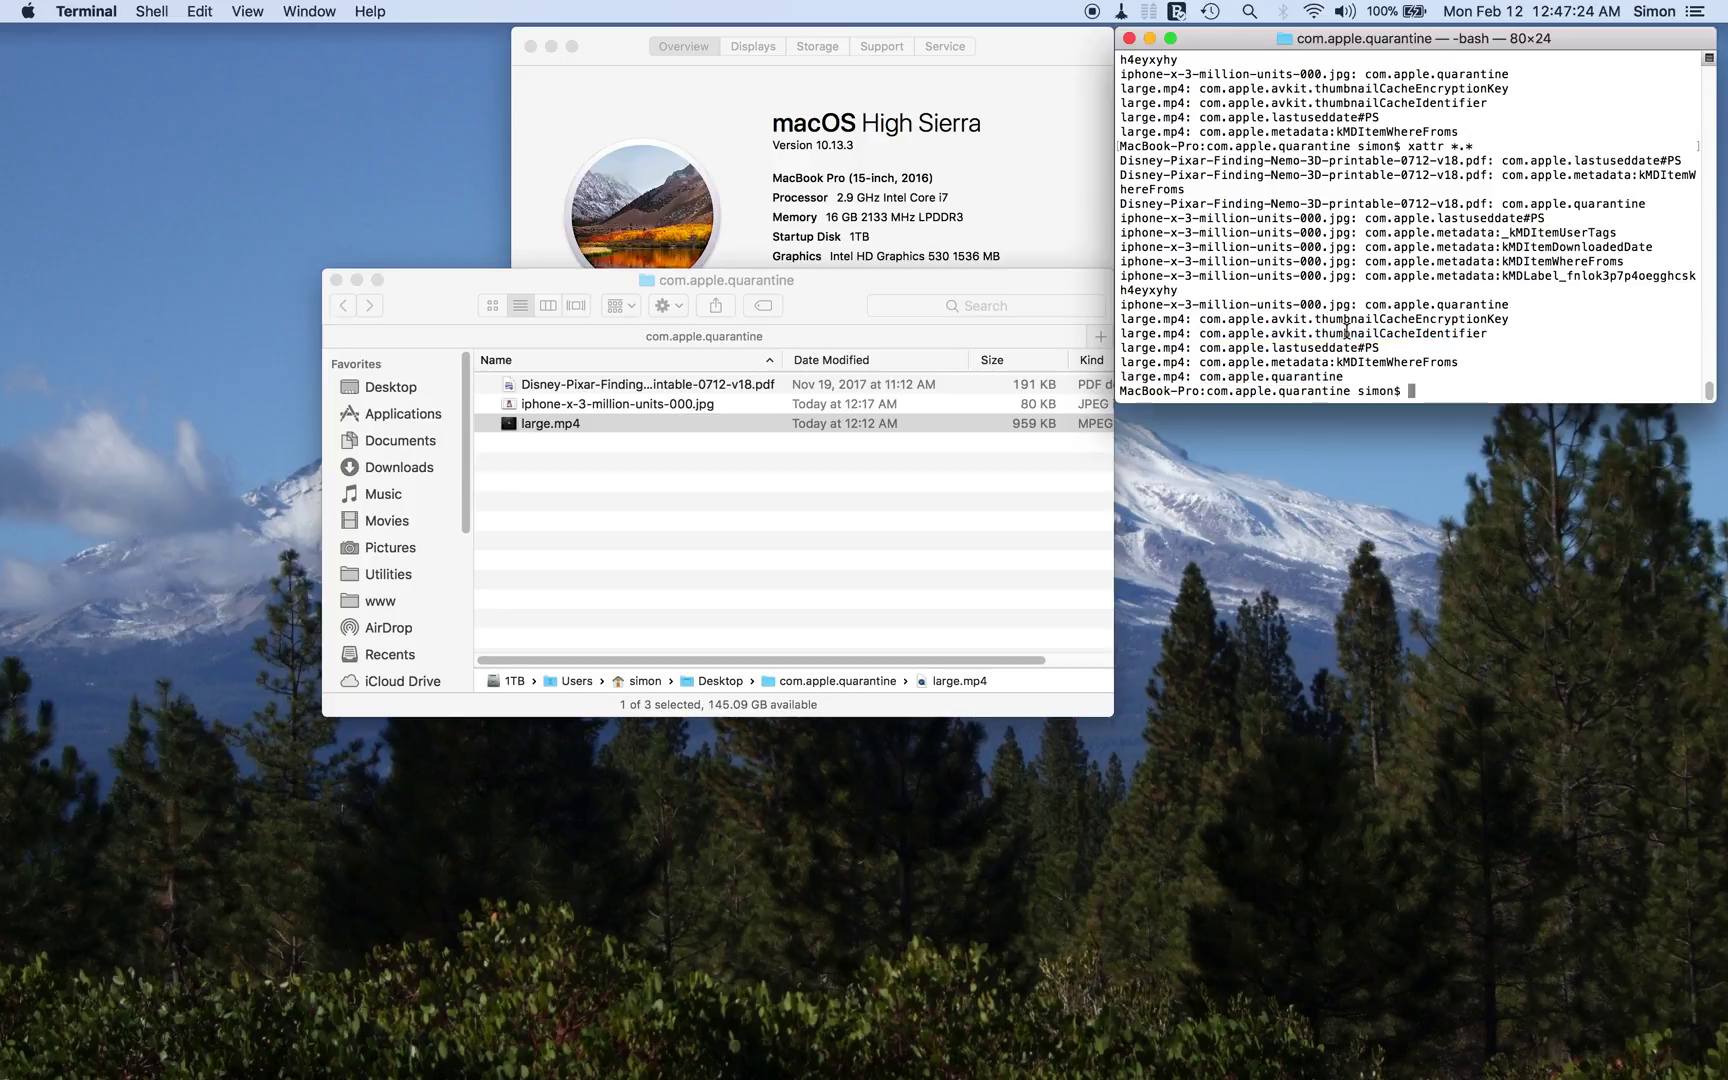
Run xattr -dr com.apple.quarantine . to strip quarantine from all files recursively
{"action": "key", "text": "Up"}
{"action": "key", "text": "Up"}
{"action": "key", "text": "Up"}
{"action": "key", "text": "BackSpace"}
{"action": "key", "text": "BackSpace"}
{"action": "type", "text": "xattr -dr com.apple.quarantine ."}
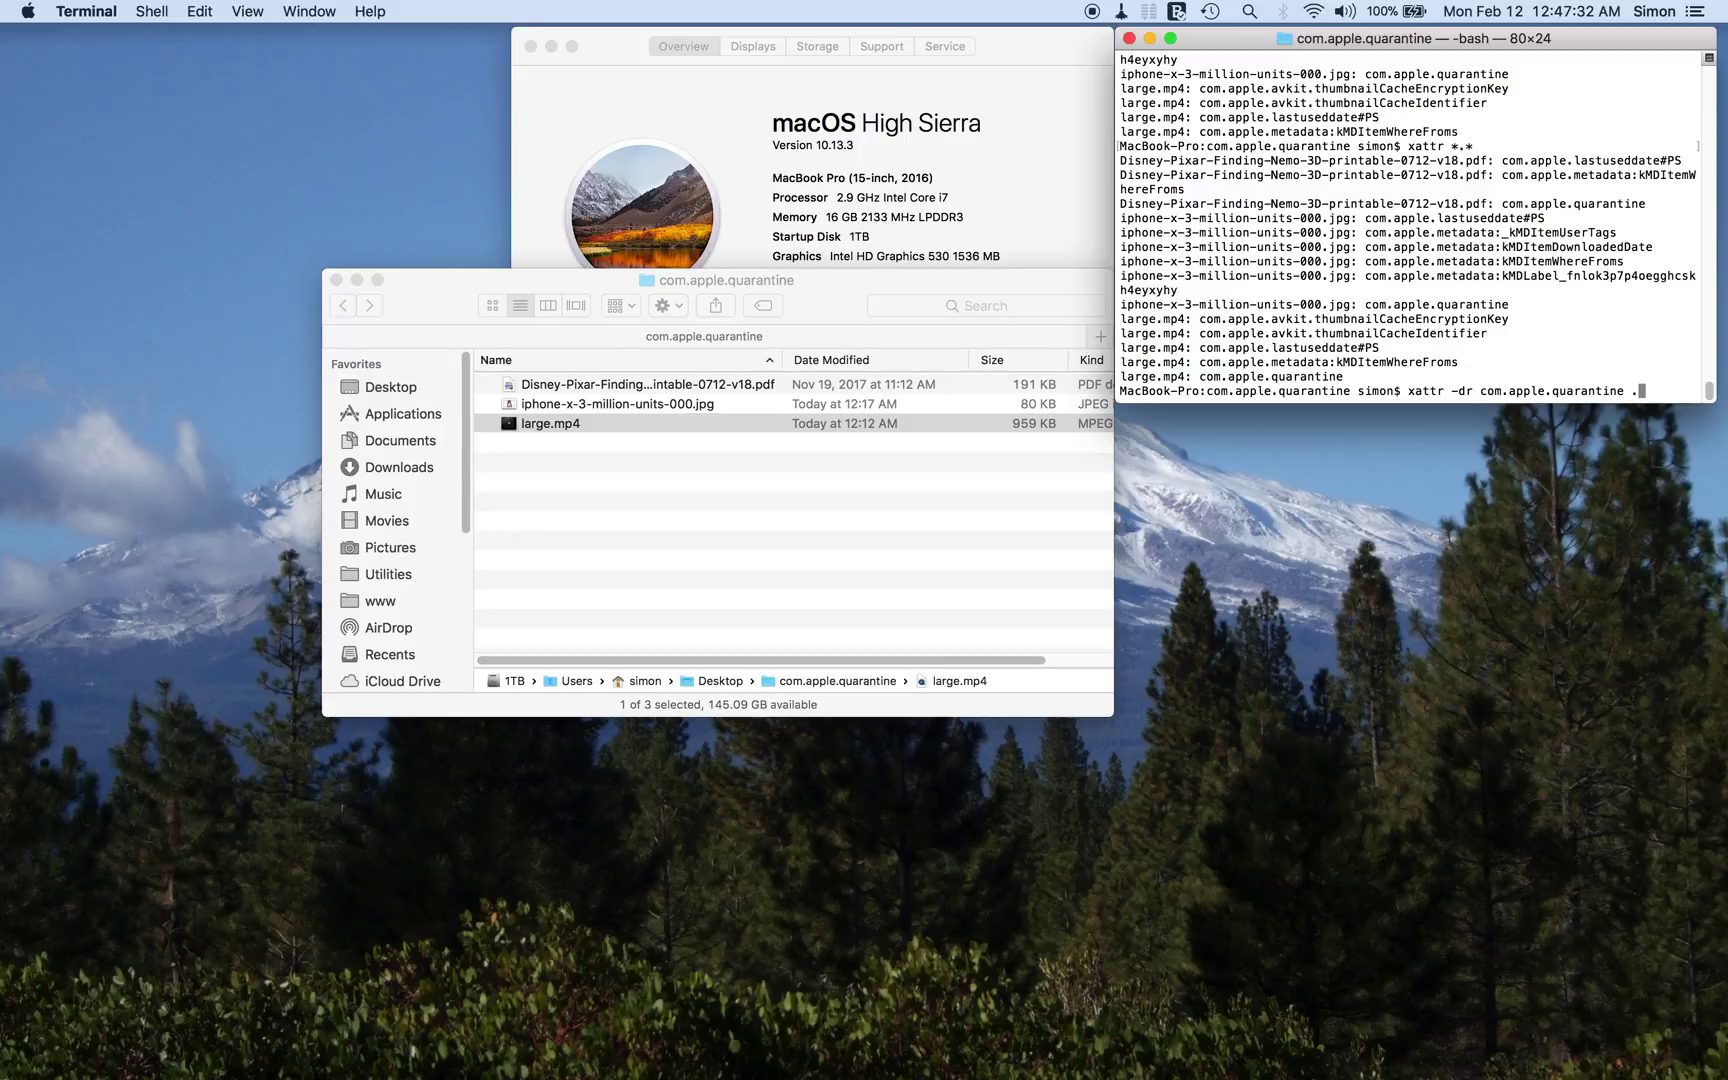
{"action": "key", "text": "Return"}
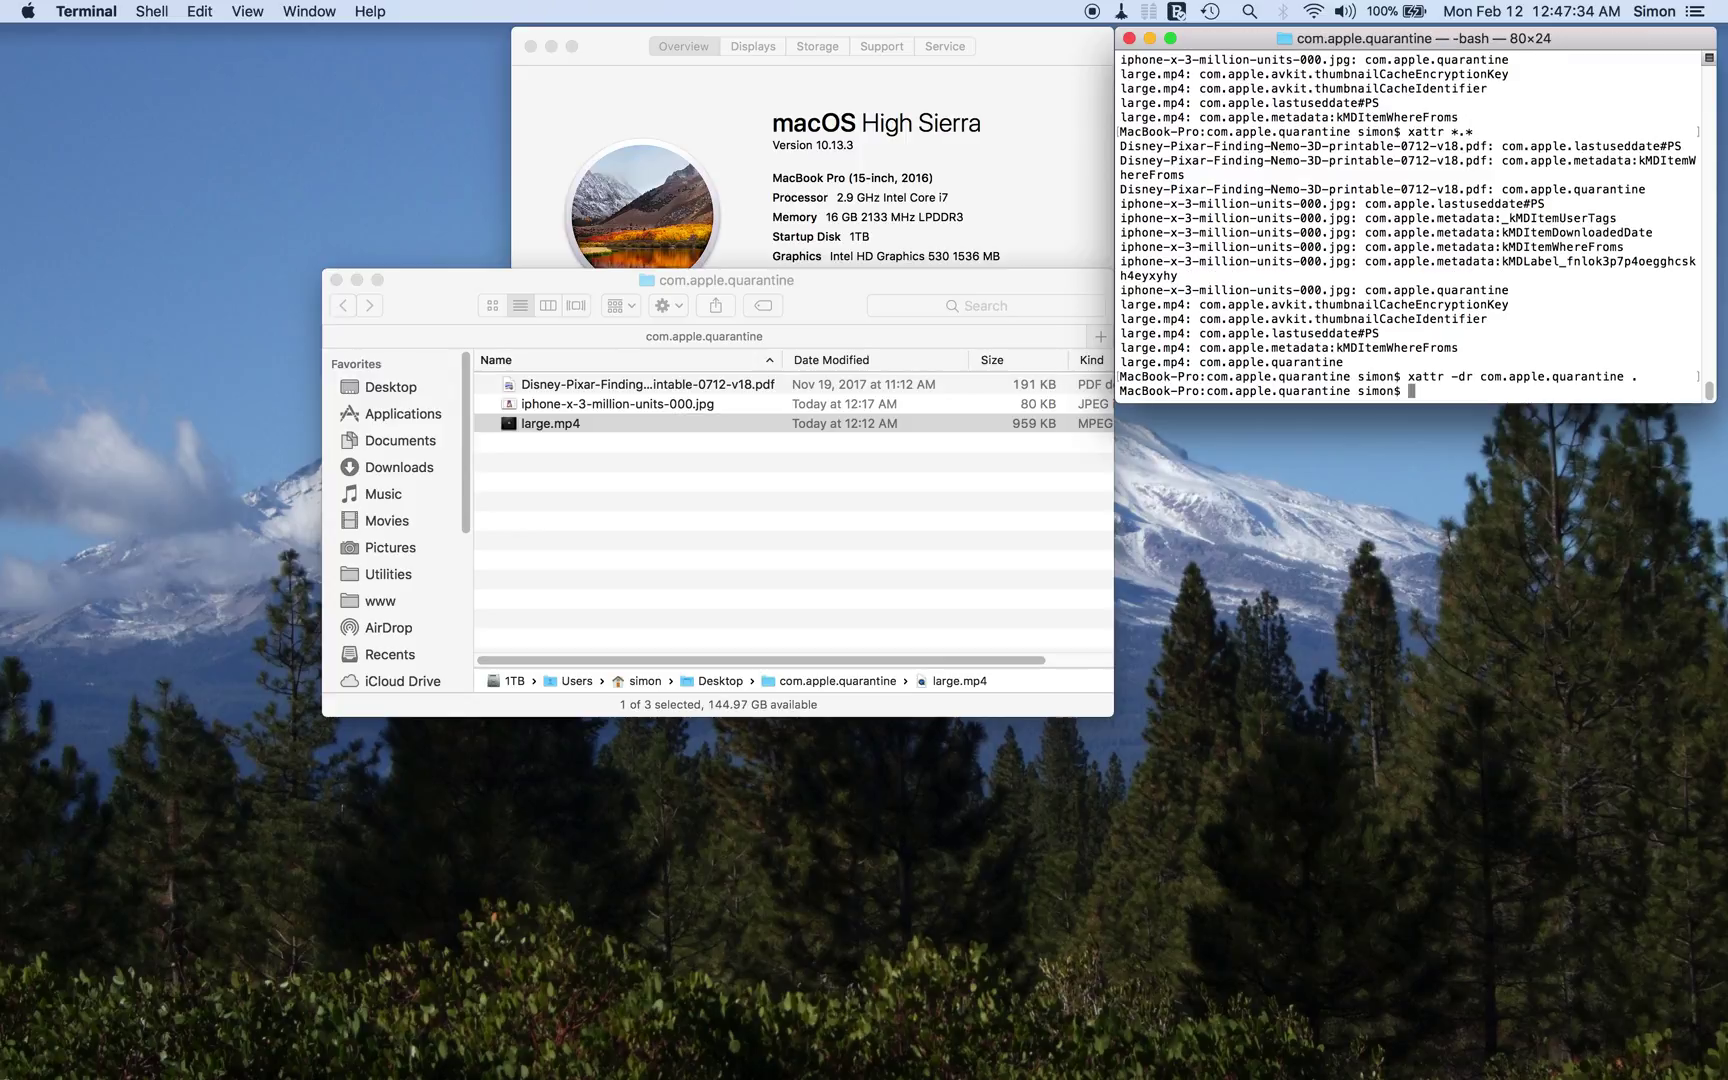
{"action": "left_click", "coordinate": [906, 602]}
{"action": "left_click", "coordinate": [562, 443]}
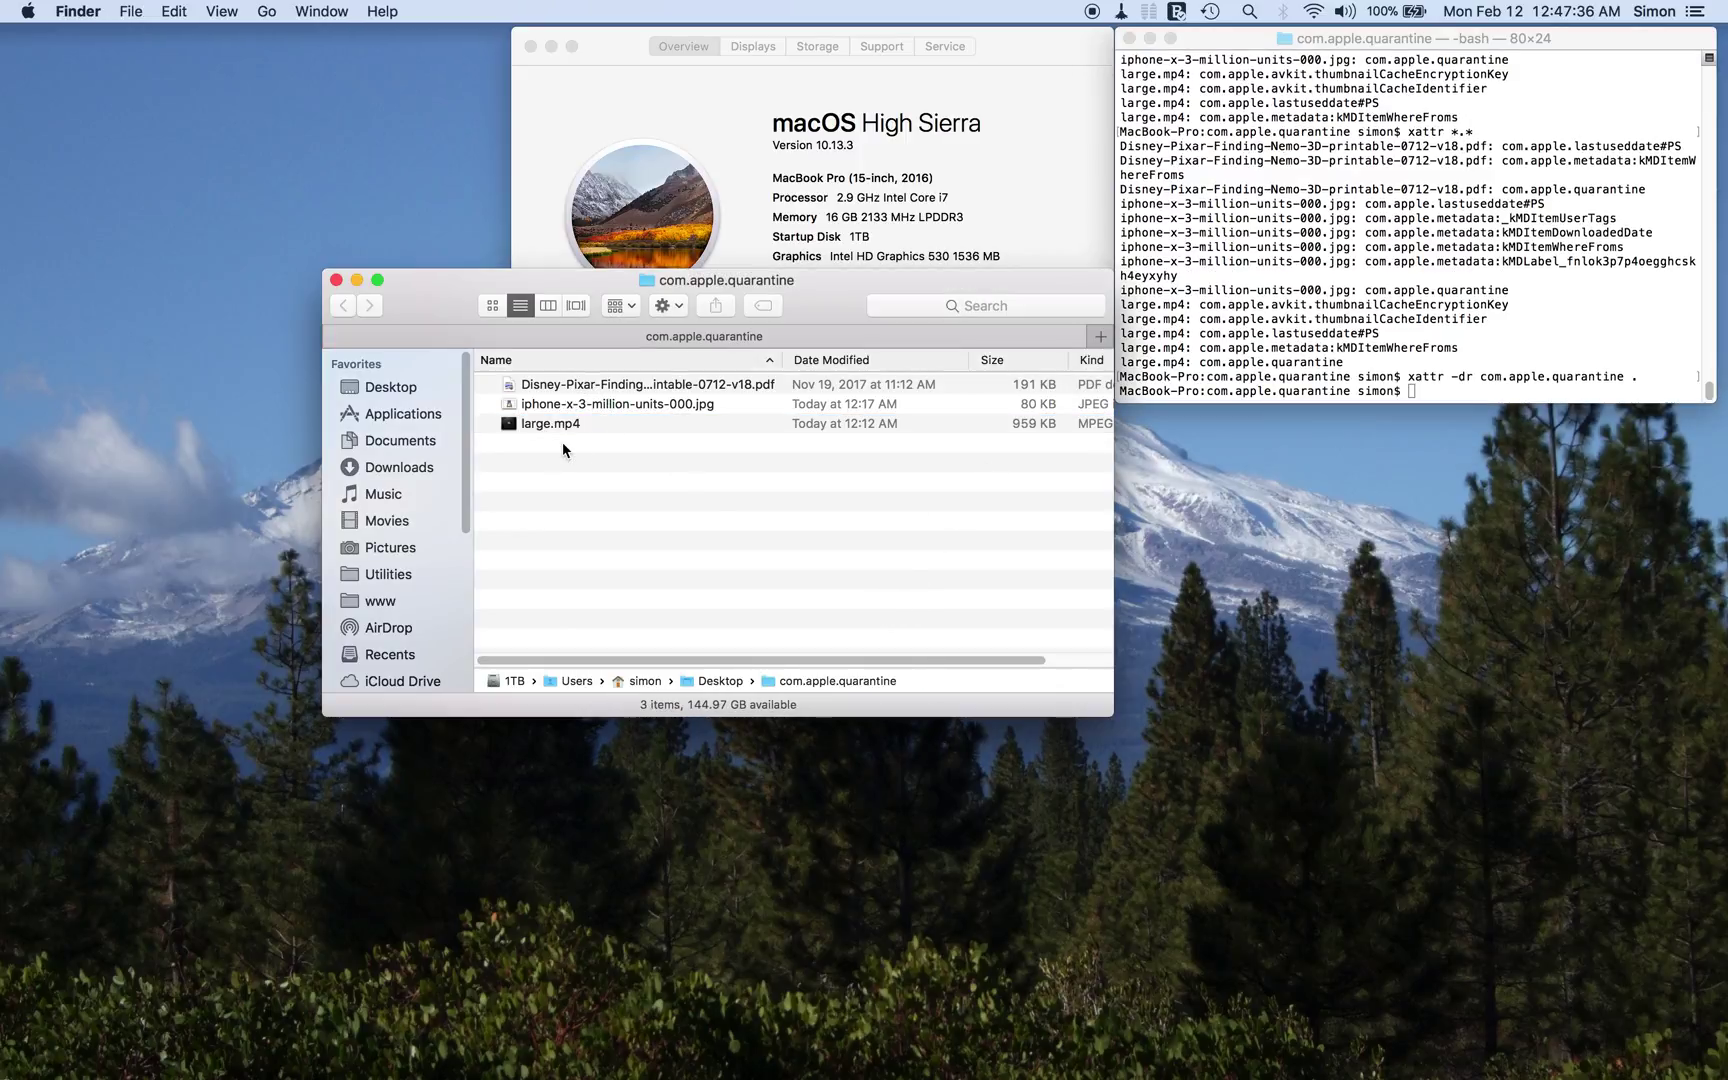
{"action": "double_click", "coordinate": [517, 388]}
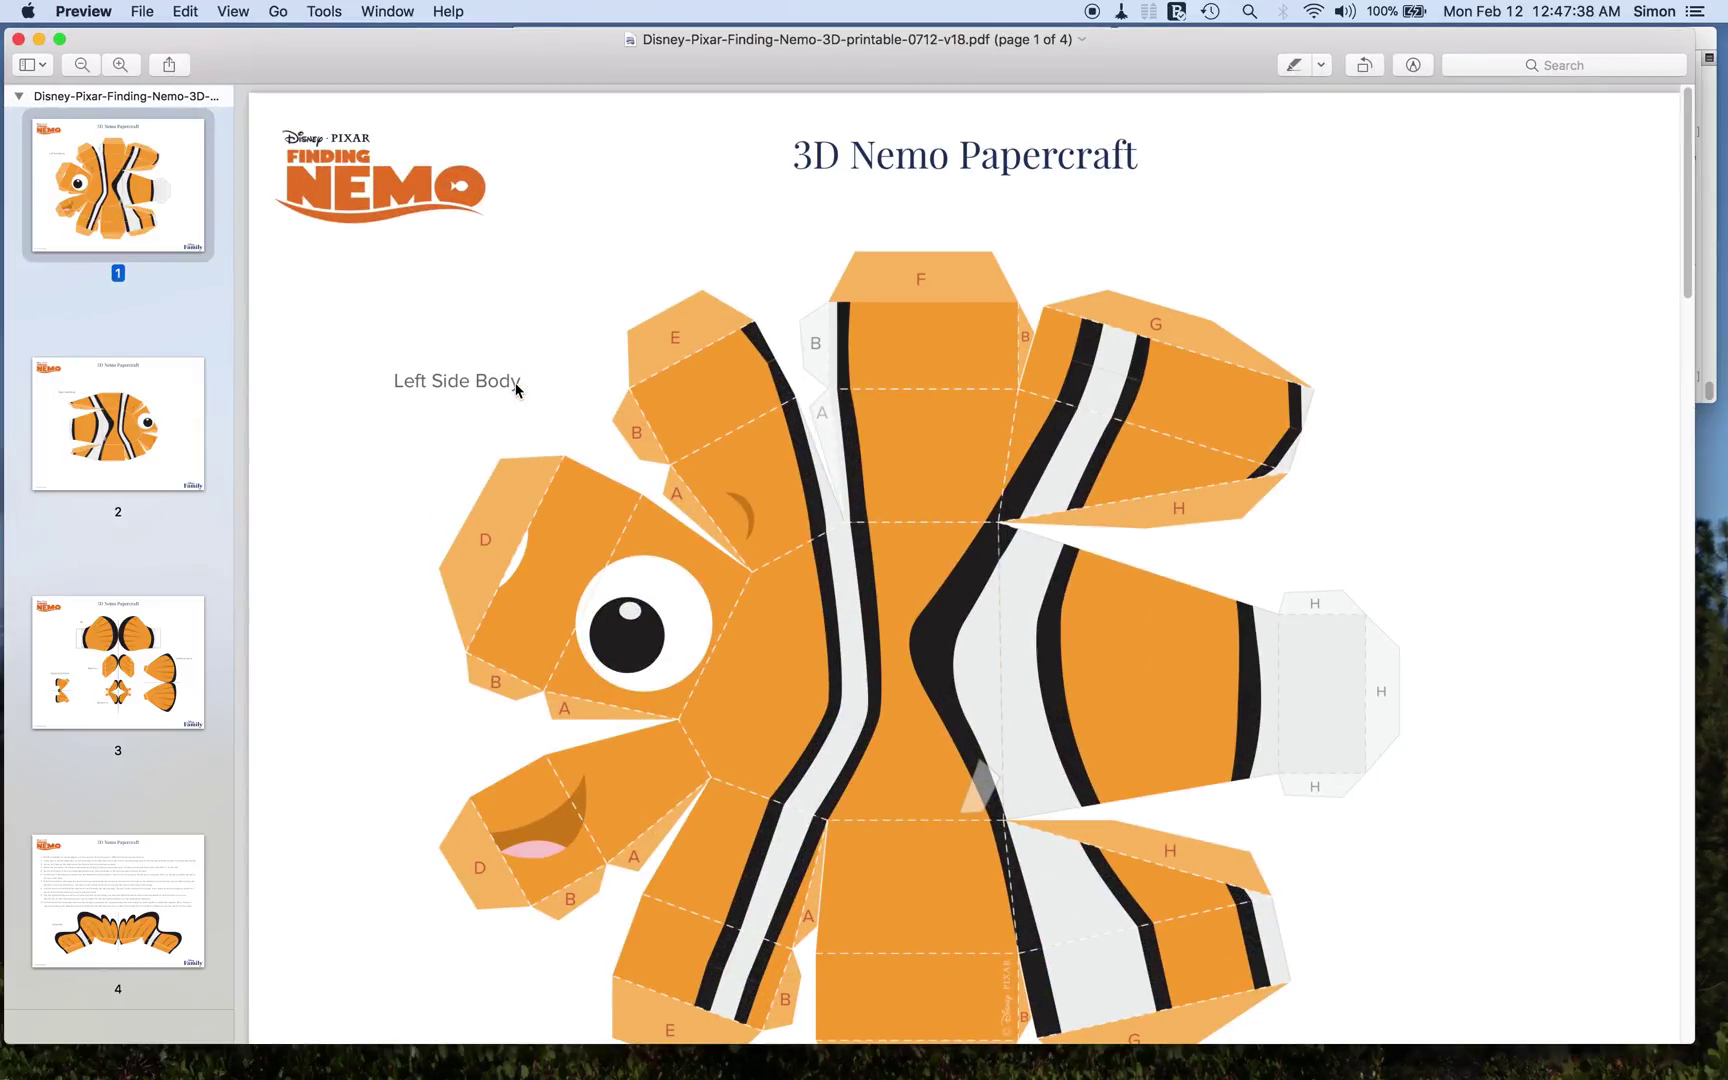
{"action": "key", "text": "super+w"}
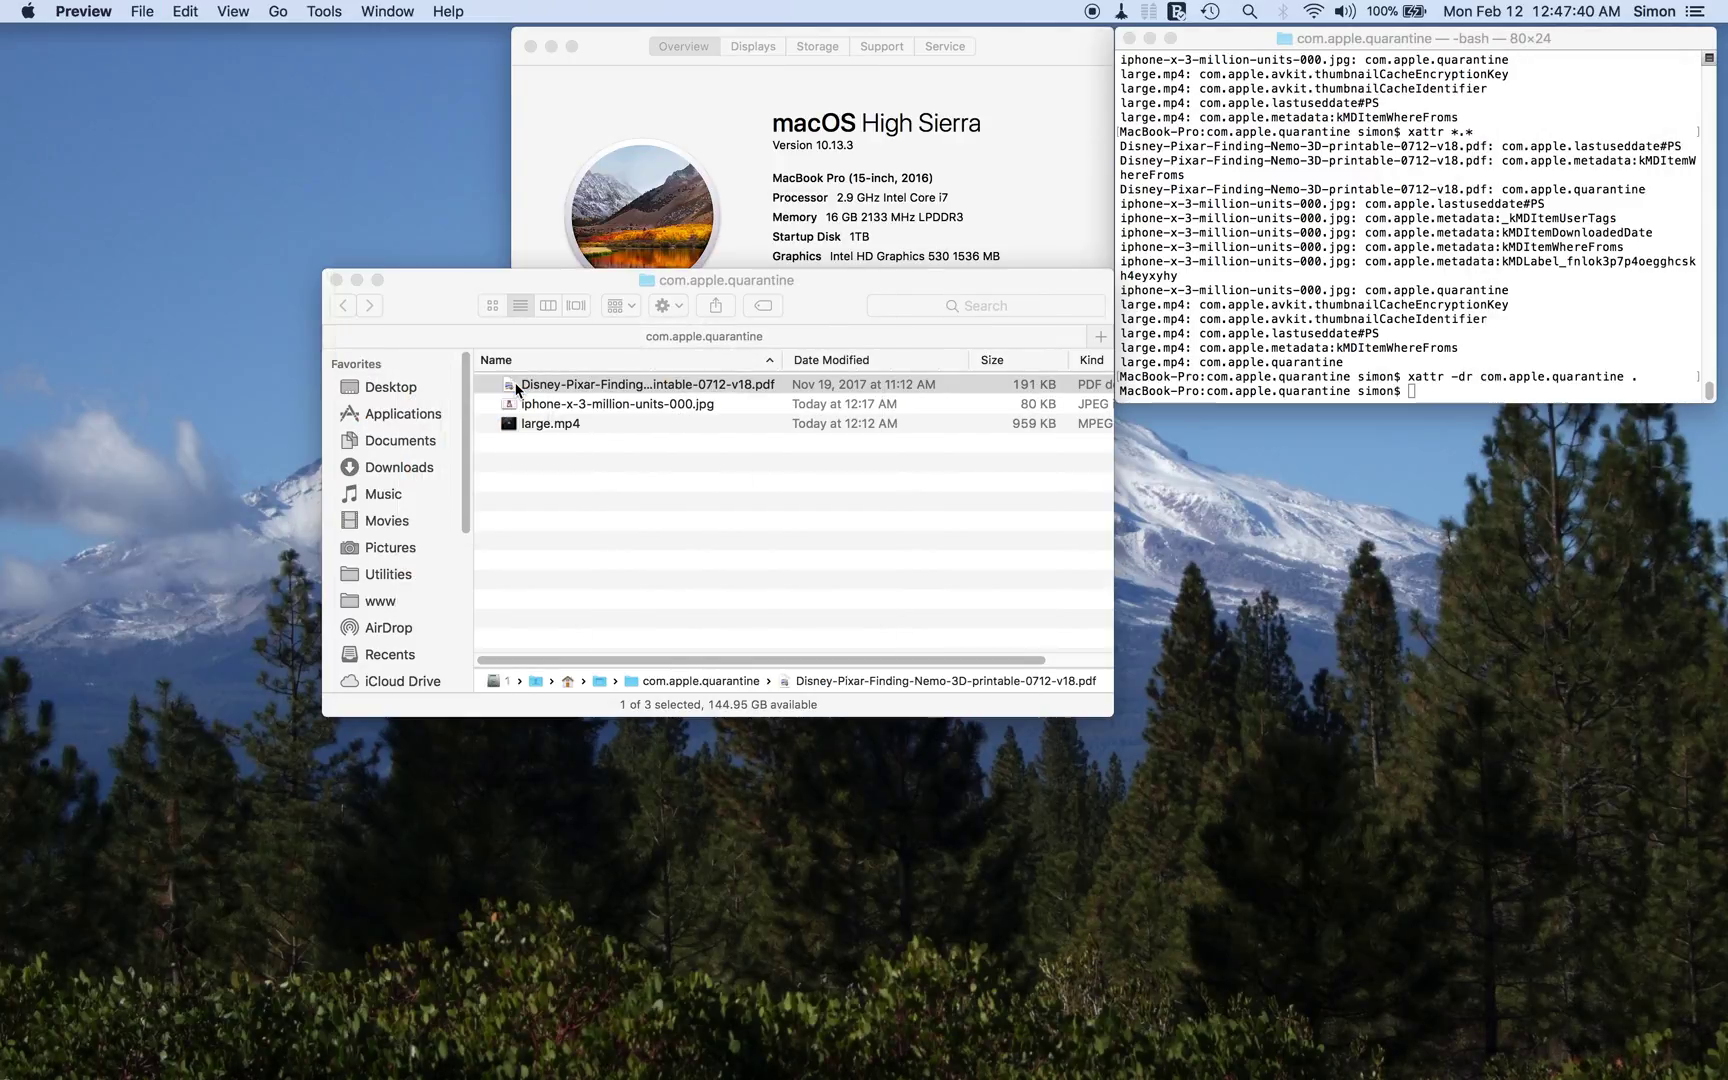
{"action": "left_click", "coordinate": [539, 493]}
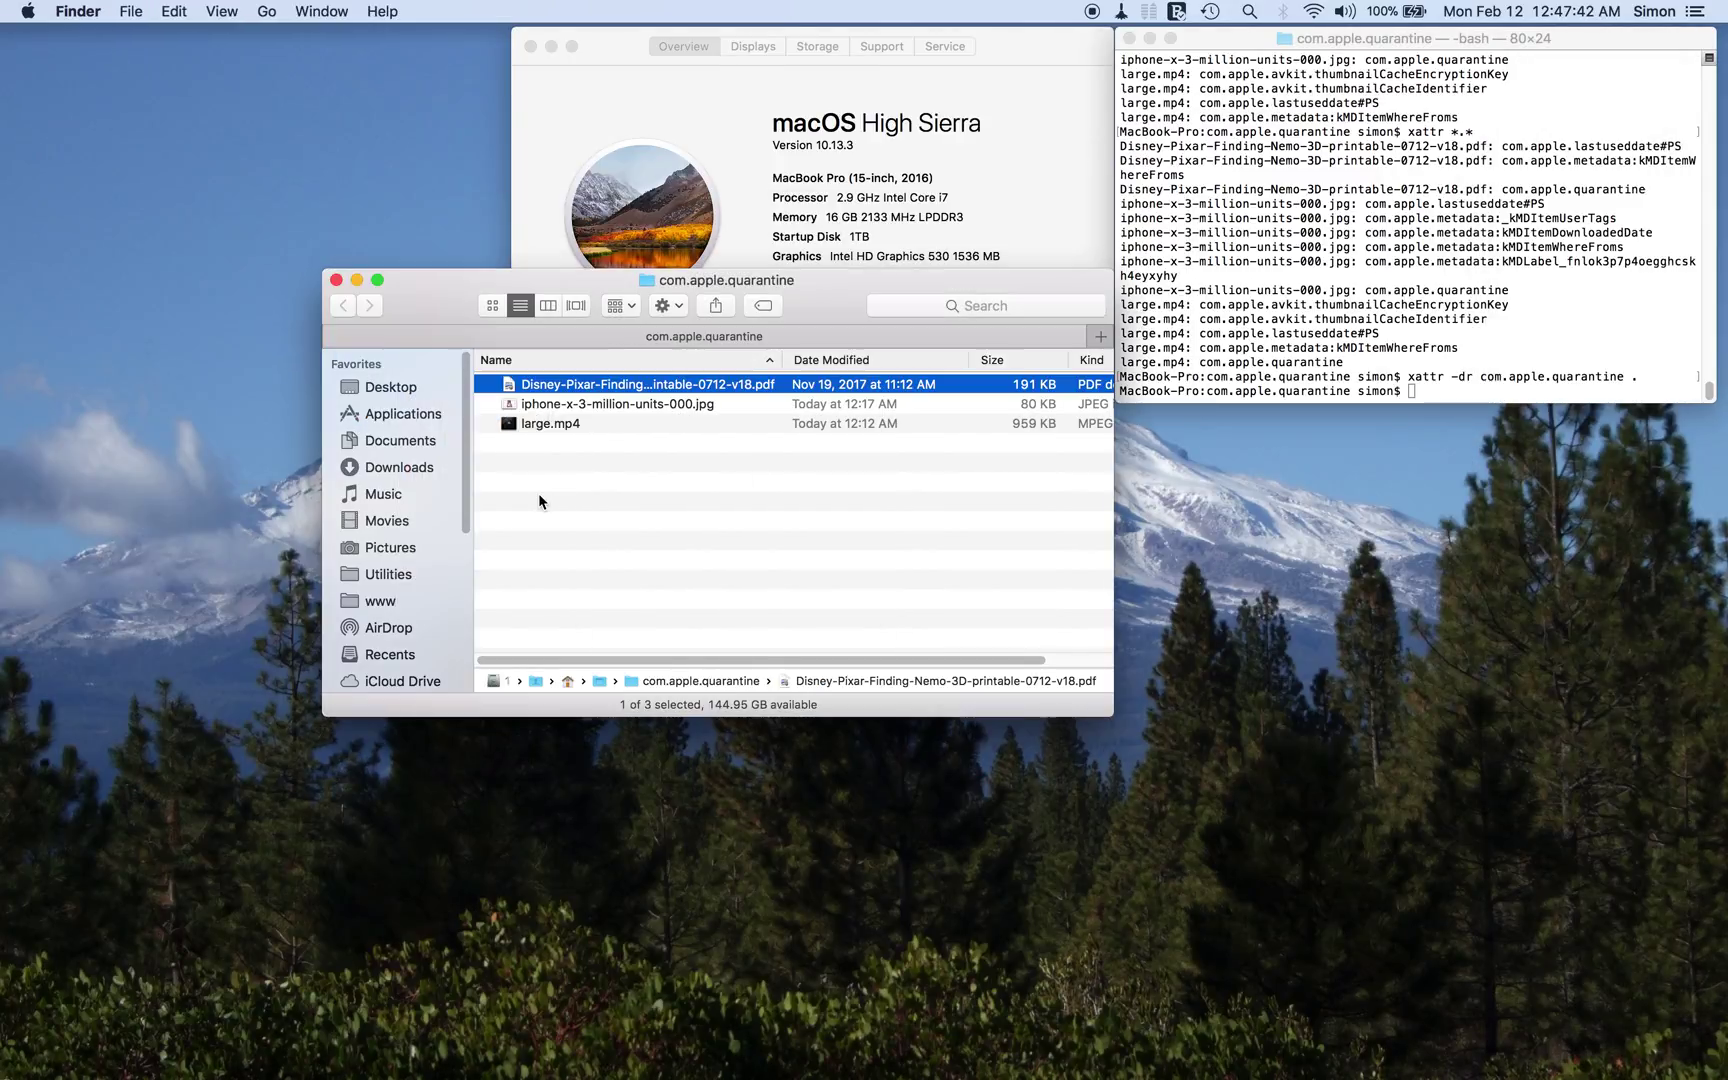
{"action": "double_click", "coordinate": [542, 390]}
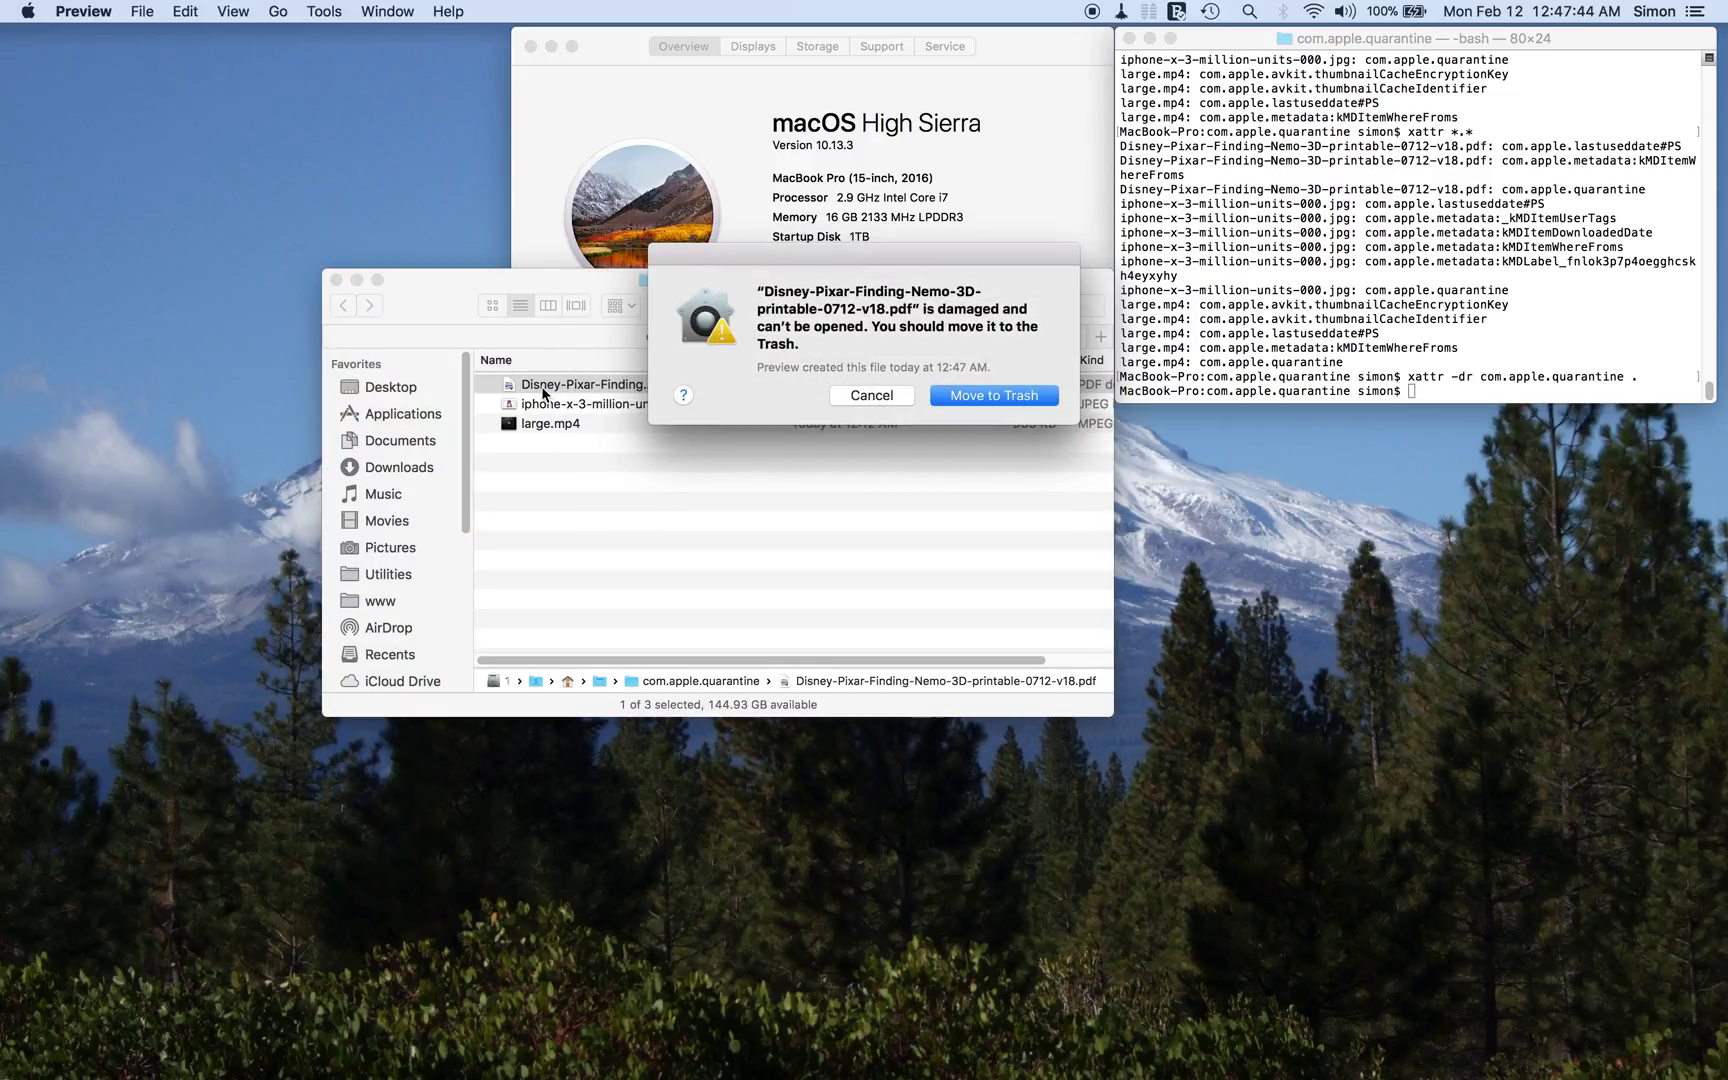
{"action": "left_click", "coordinate": [866, 396]}
{"action": "left_click", "coordinate": [866, 396]}
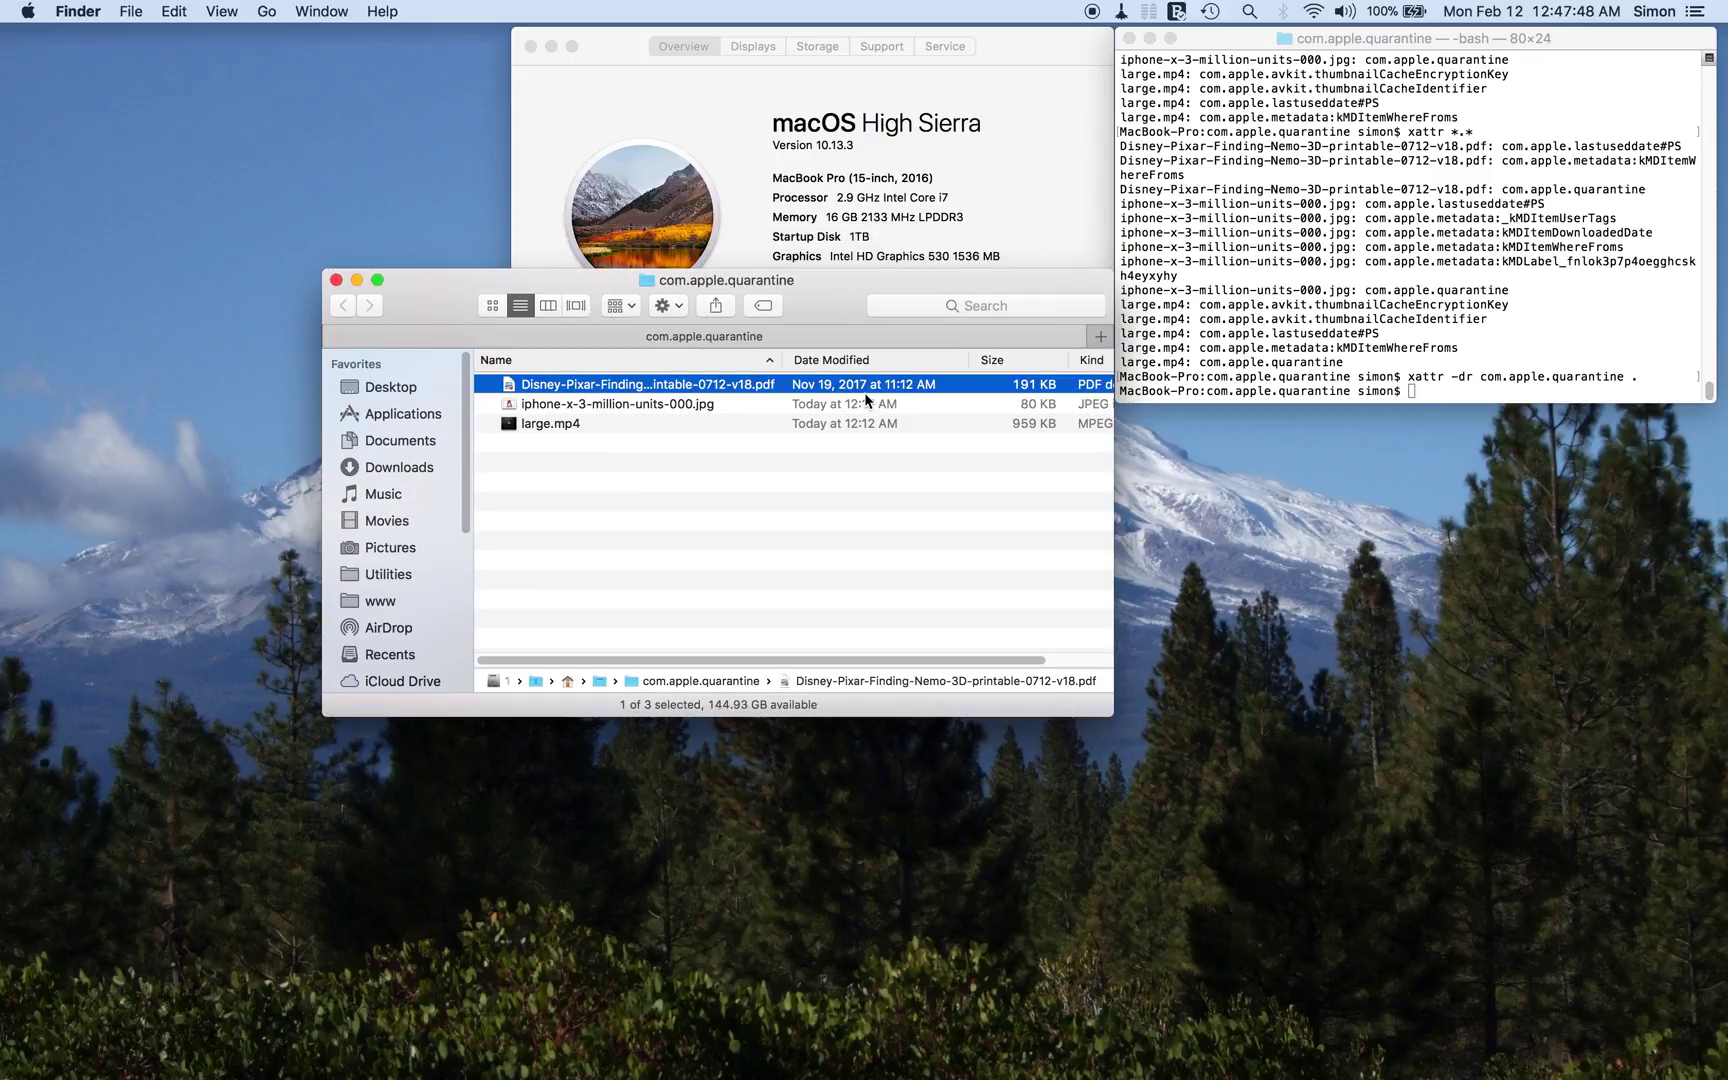
{"action": "left_click", "coordinate": [676, 616]}
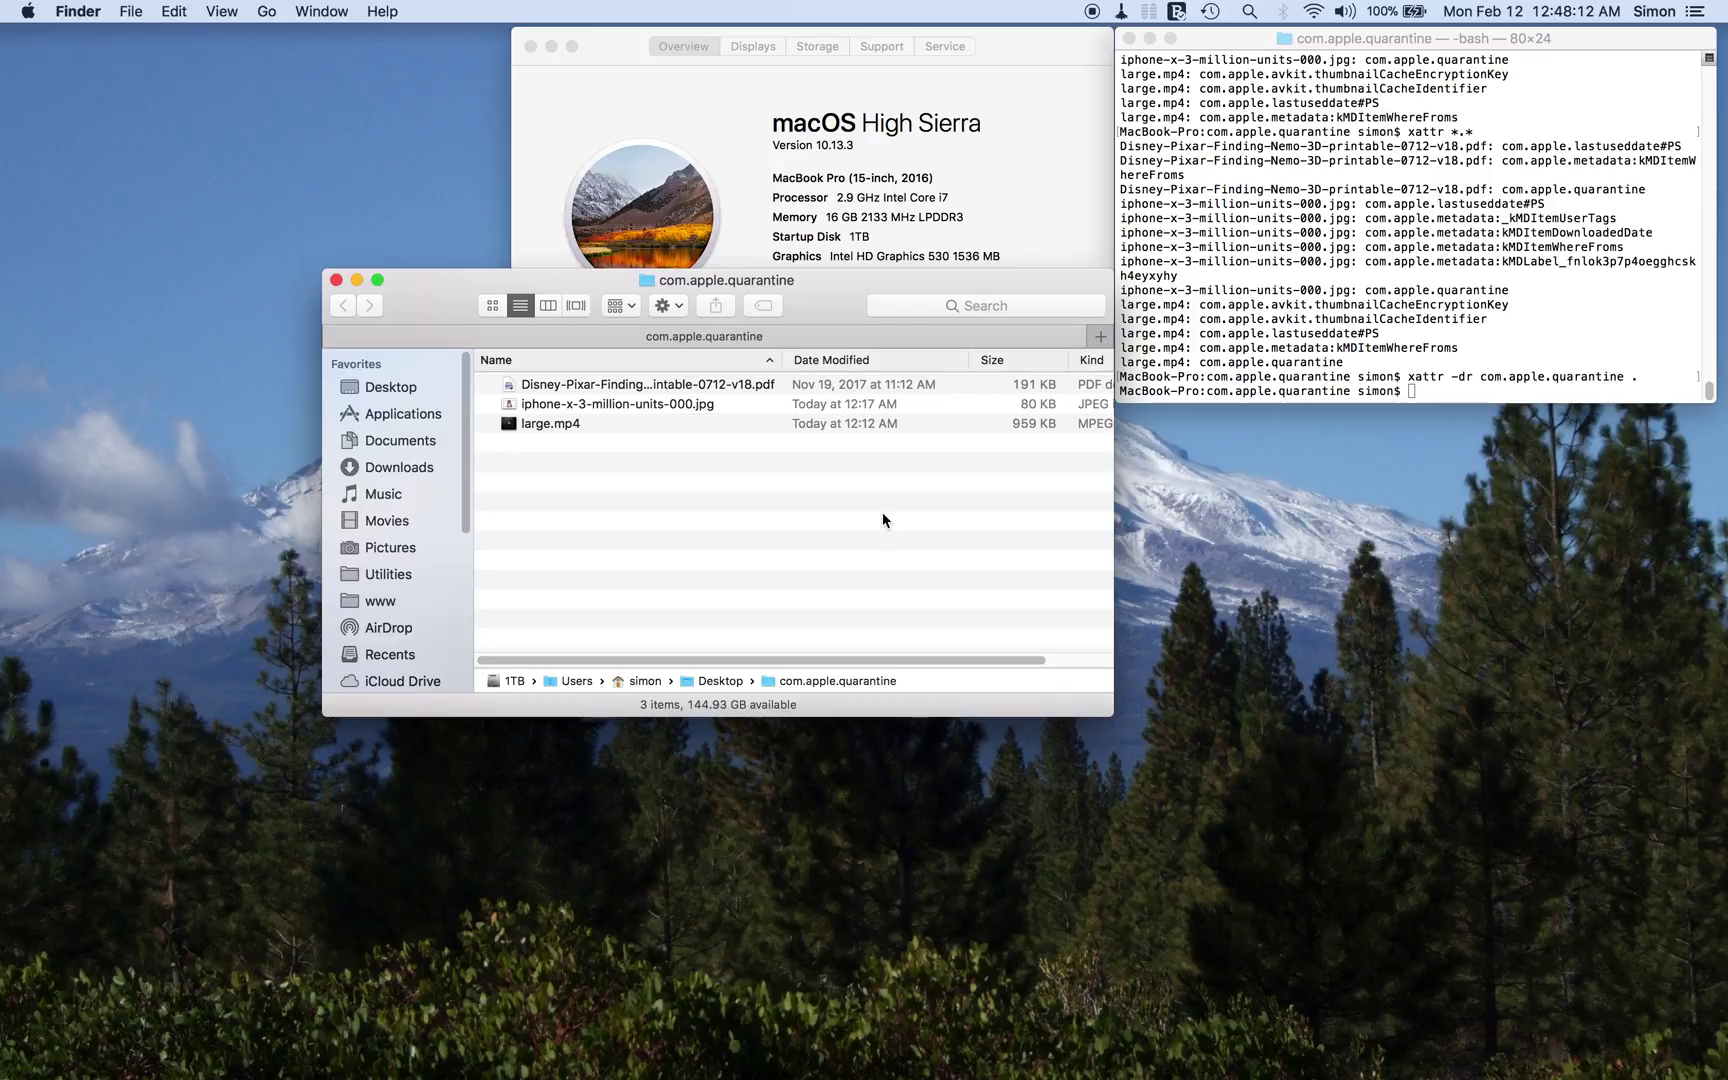
{"action": "left_click", "coordinate": [1286, 258]}
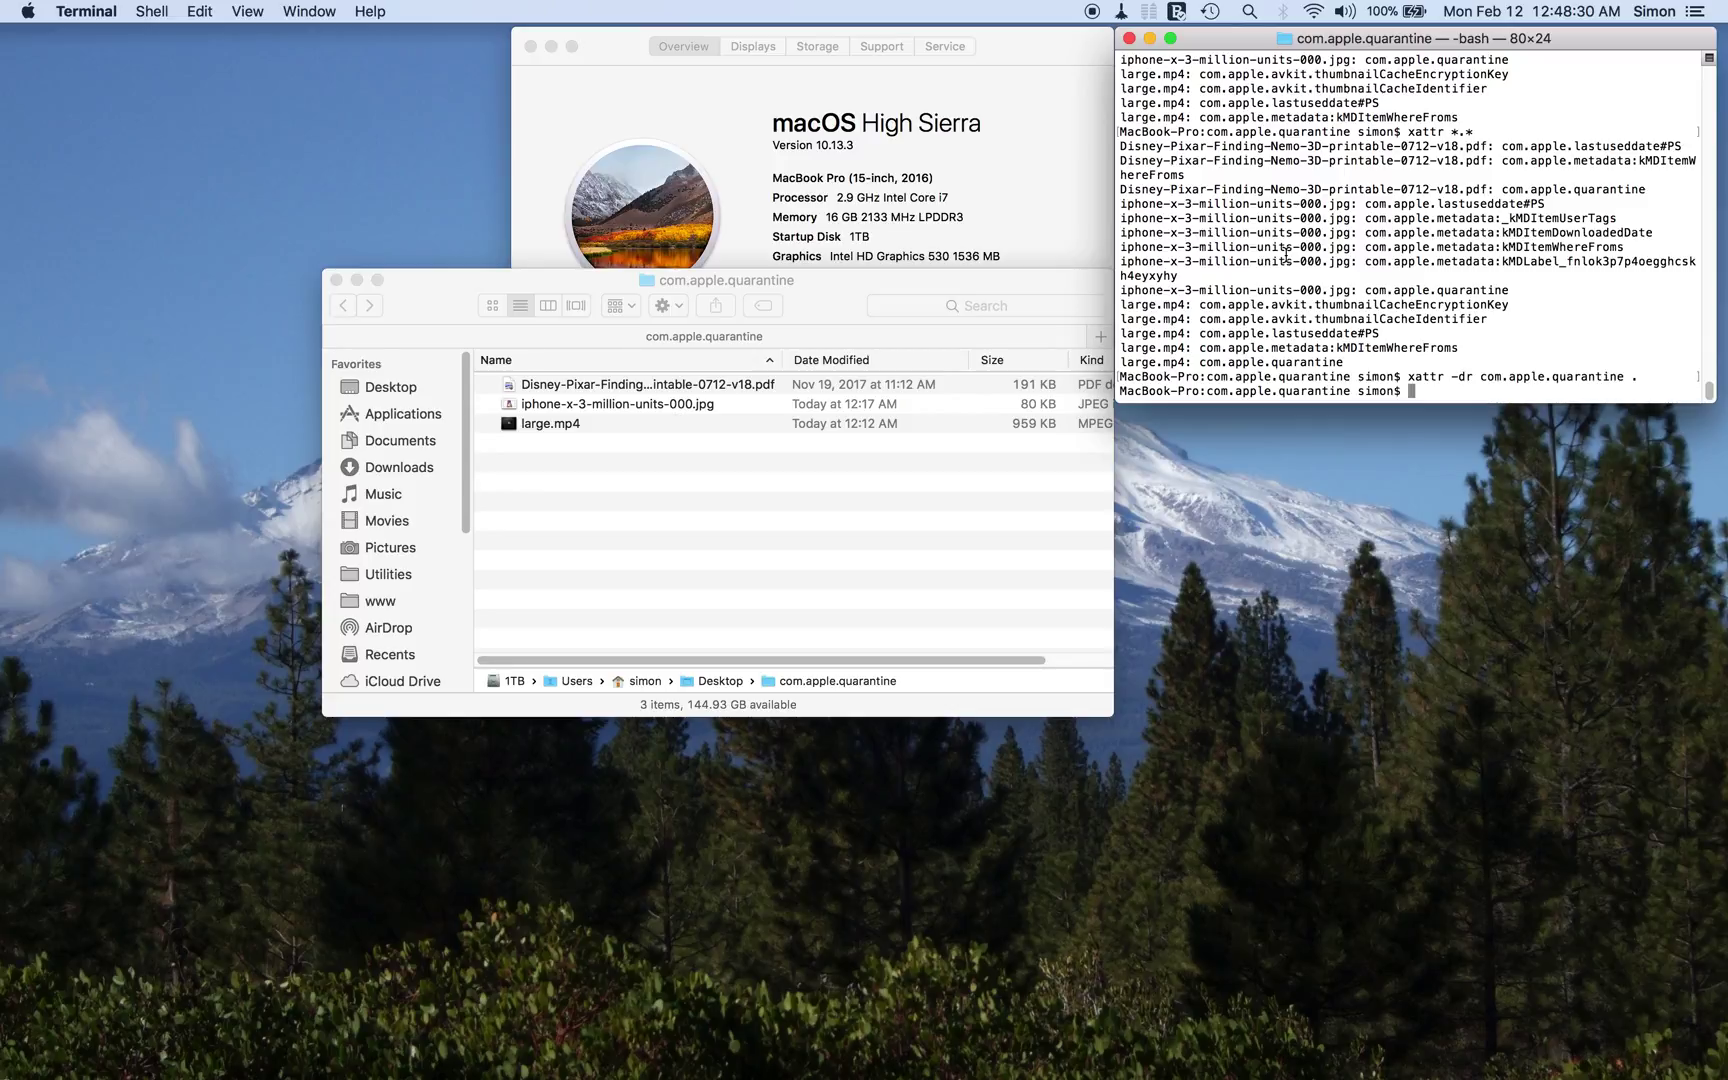
Rerun xattr *.* and highlight com.apple.quarantine reappearing on the Nemo PDF
{"action": "key", "text": "Up"}
{"action": "key", "text": "Up"}
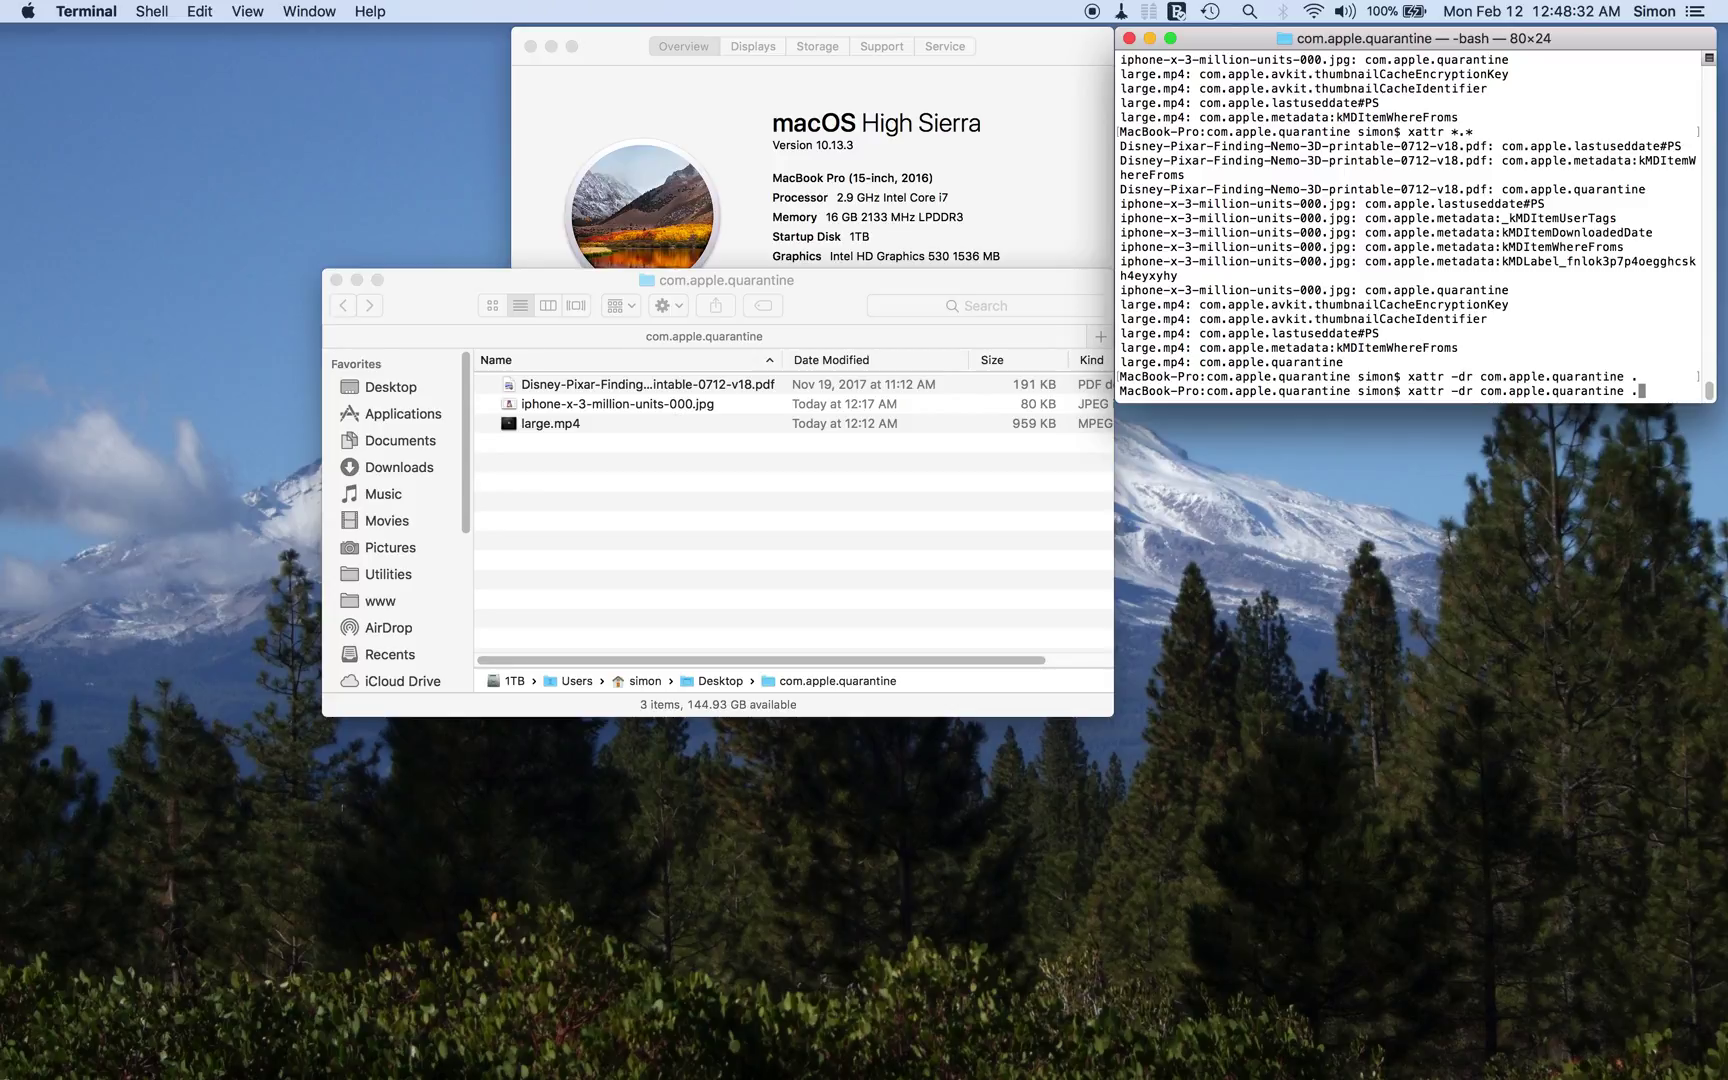
{"action": "key", "text": "Return"}
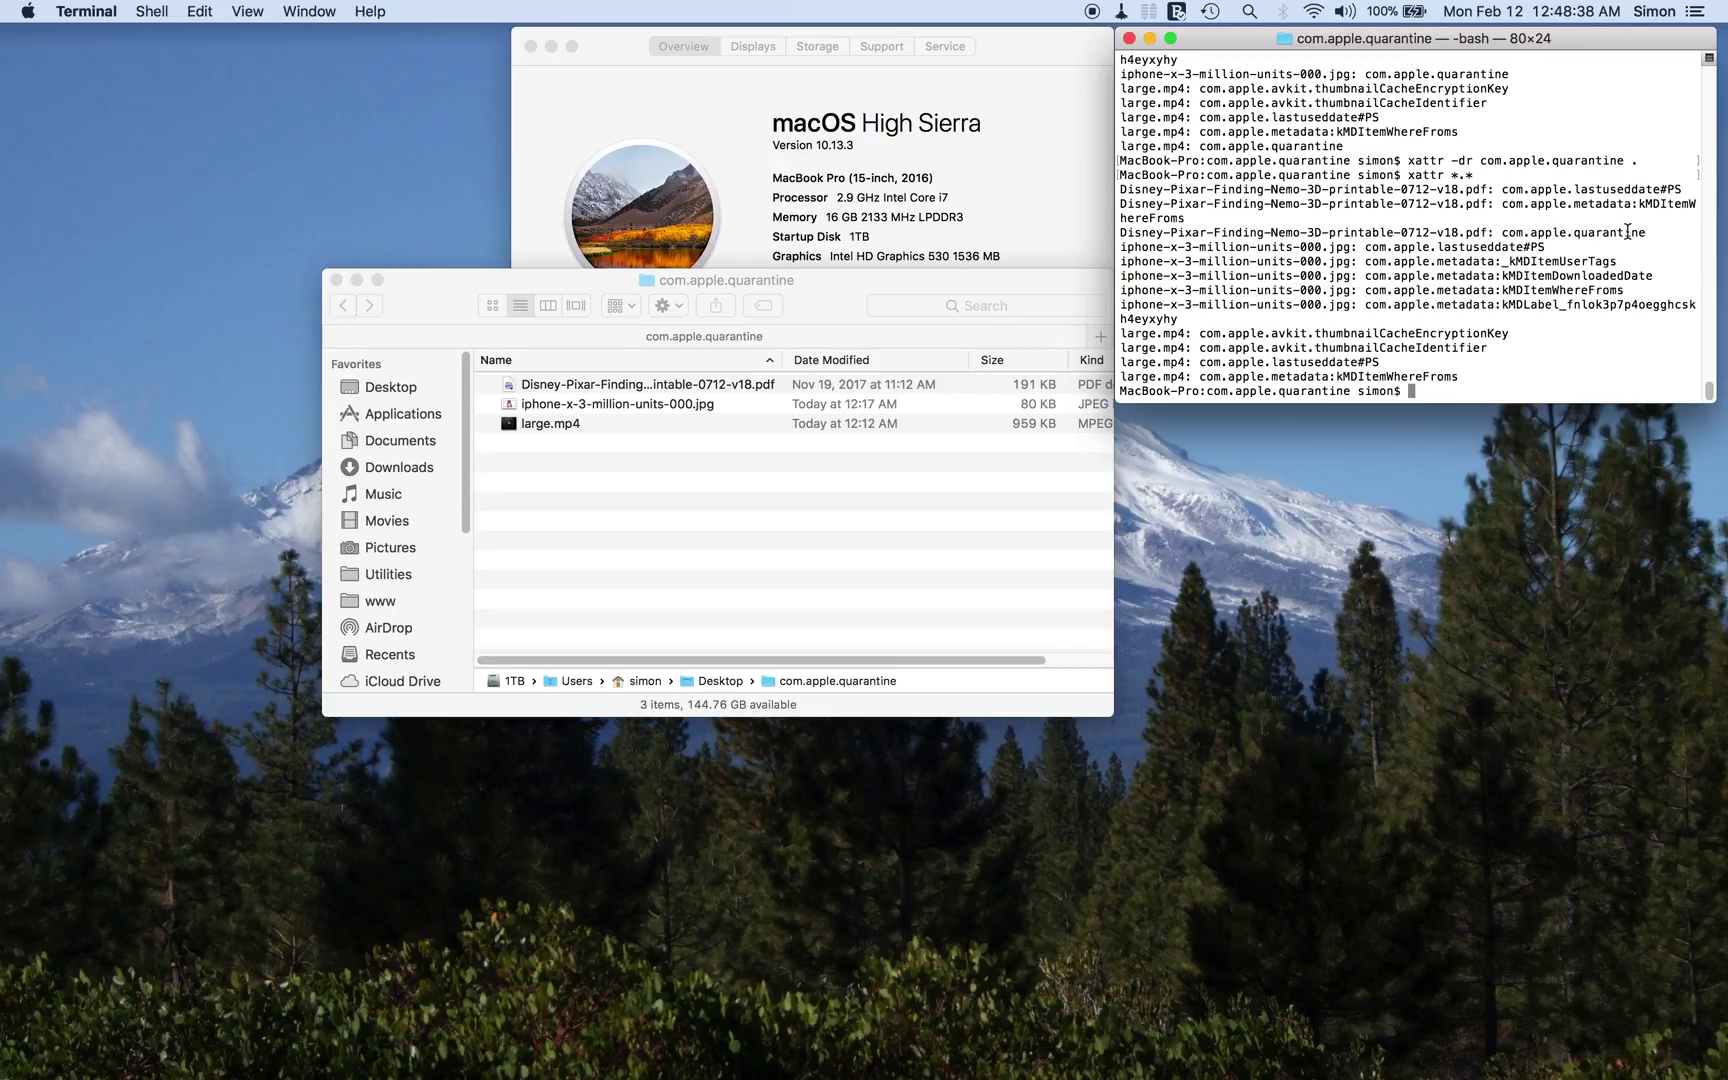
{"action": "left_click_drag", "start_coordinate": [1646, 232], "coordinate": [1500, 232]}
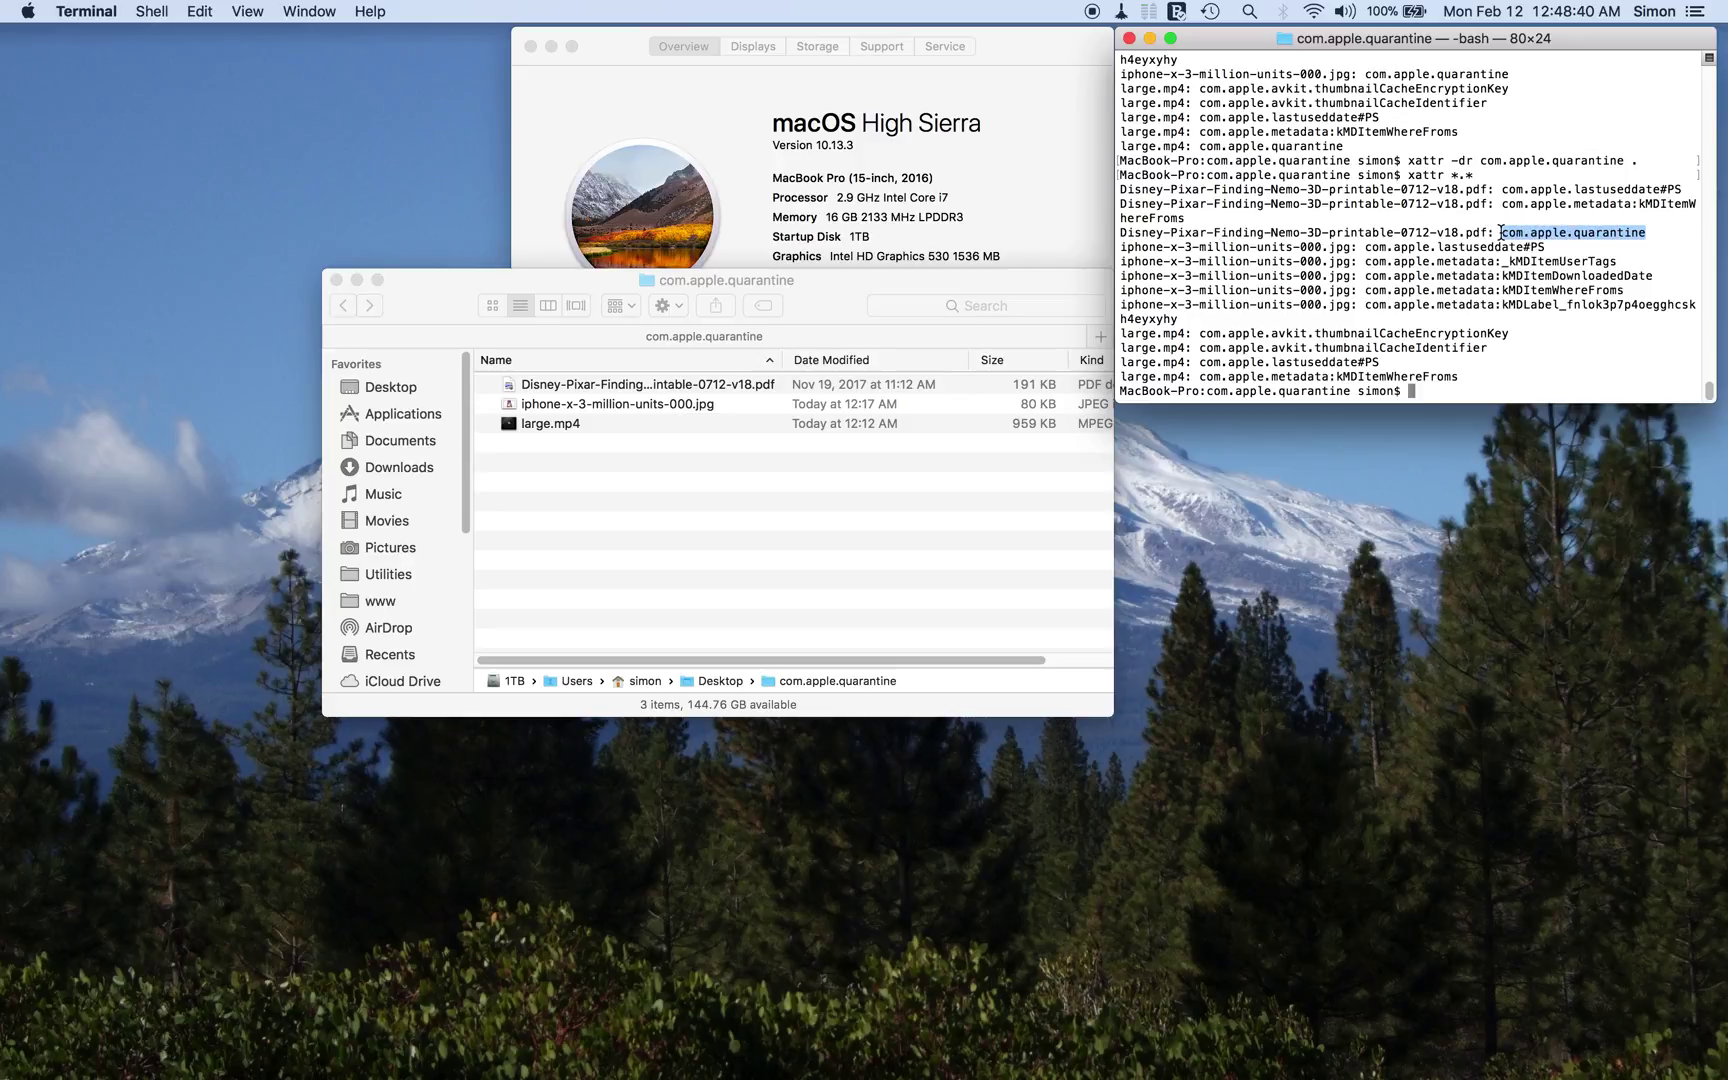